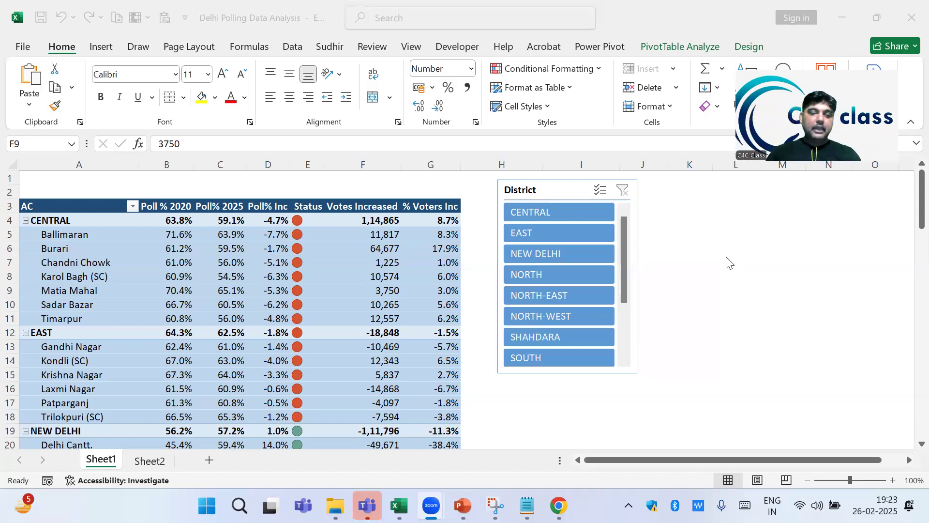
# Step: Switch to the browser and view the 2025 assembly-wise votes polled PDF and the 2020 AC-wise poll percentage PDF
pyautogui.hotkey('alt', 'Tab')
pyautogui.hotkey('alt', 'Tab')
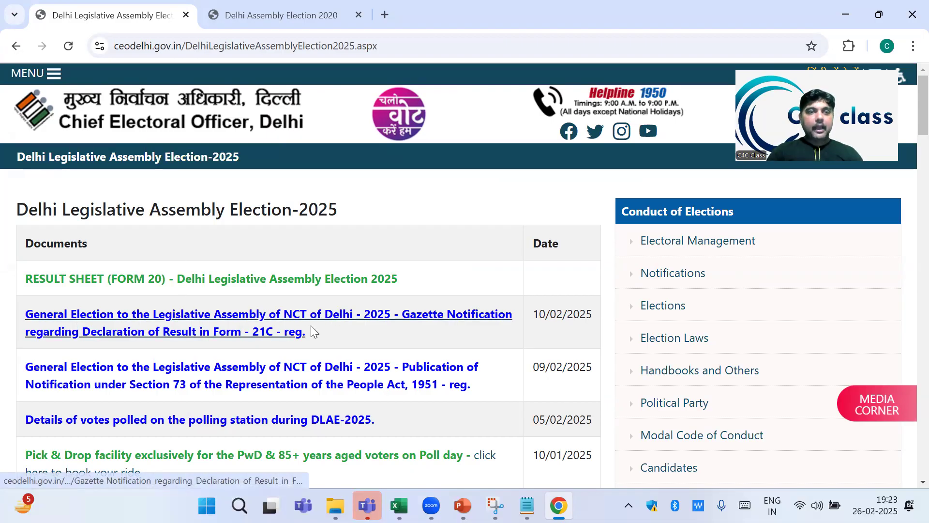
pyautogui.click(118, 421)
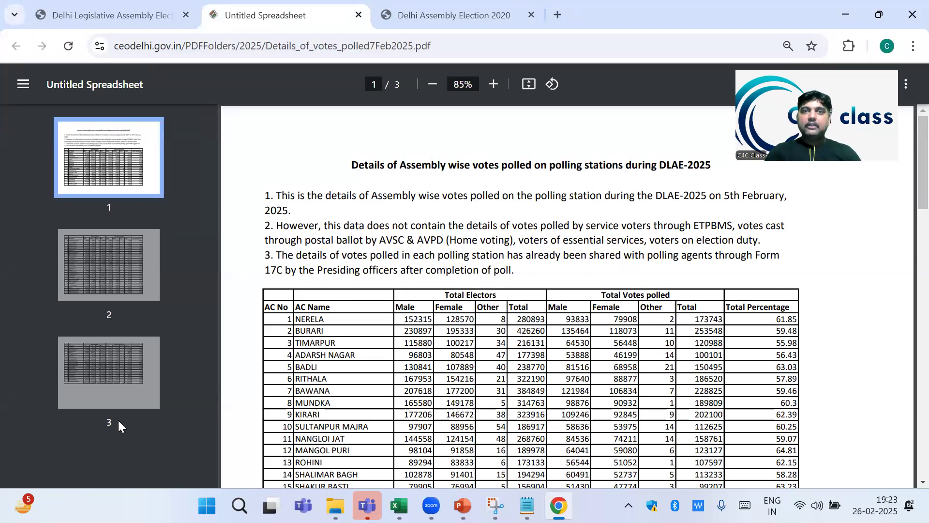
pyautogui.click(439, 13)
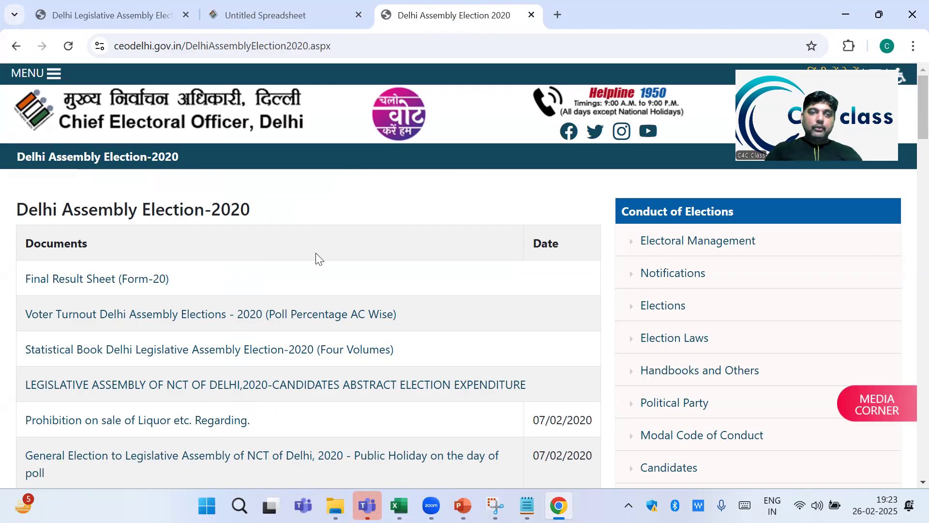
pyautogui.click(105, 315)
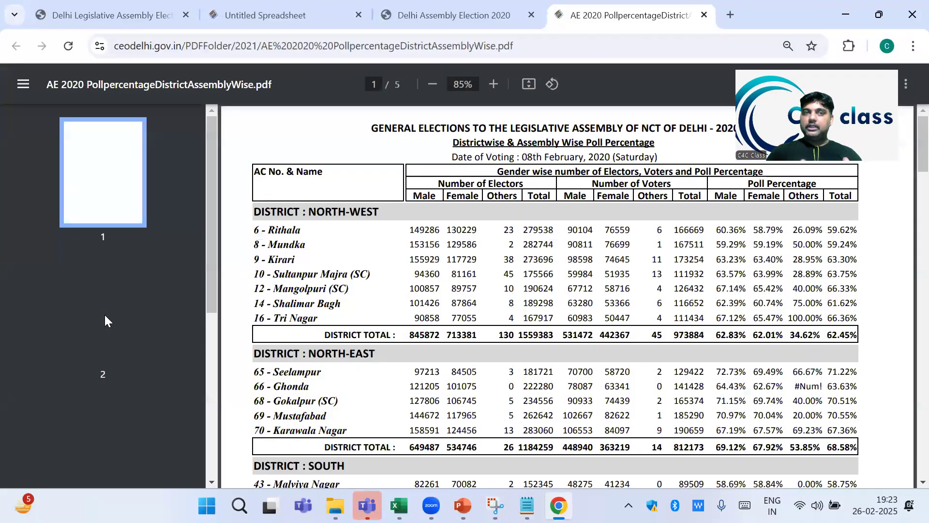
pyautogui.click(300, 6)
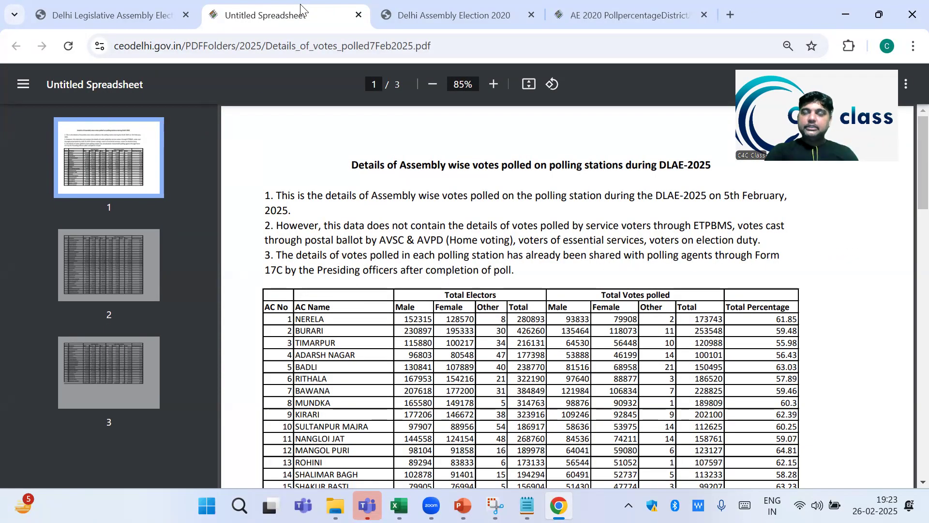
pyautogui.click(661, 11)
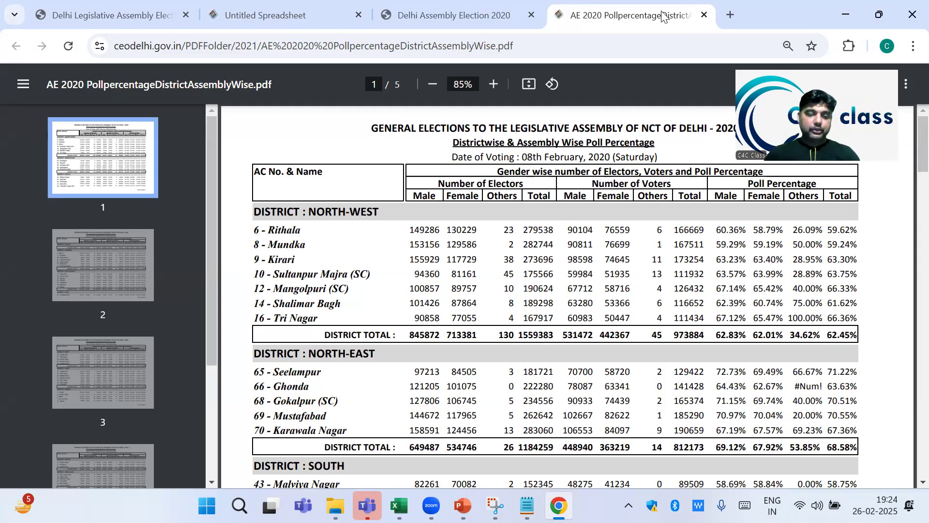
# Step: Switch back to the Excel polling analysis and review Matia Mahal's status, votes increased and percentage voter increase
pyautogui.hotkey('alt', 'Tab')
pyautogui.hotkey('alt', 'Tab')
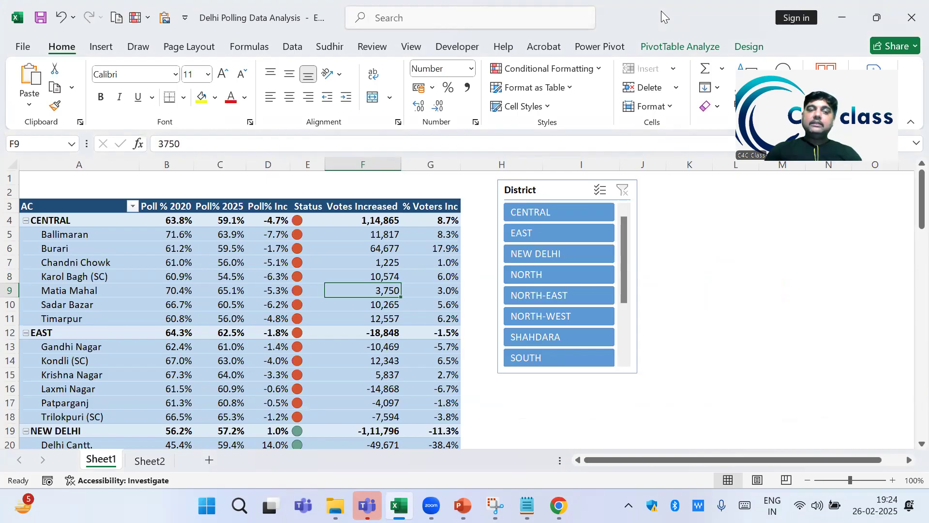
pyautogui.press('Left')
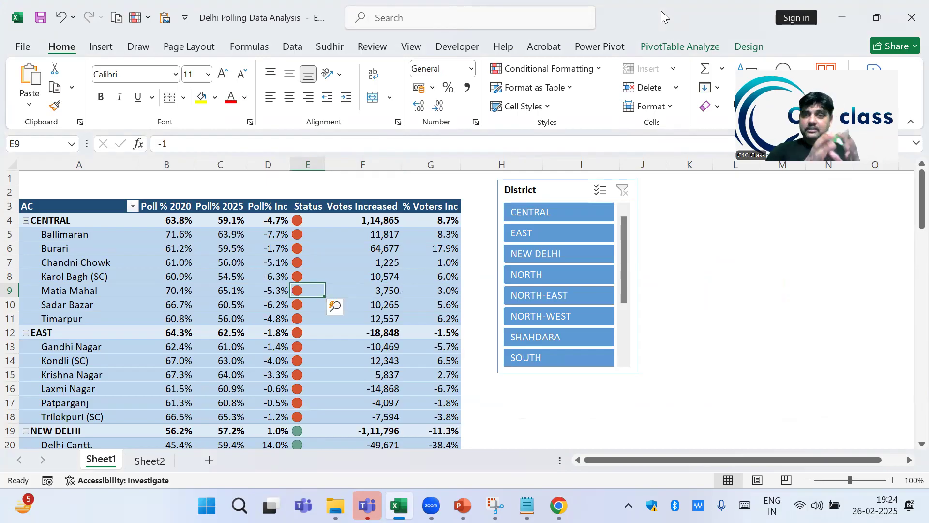
pyautogui.press('Right')
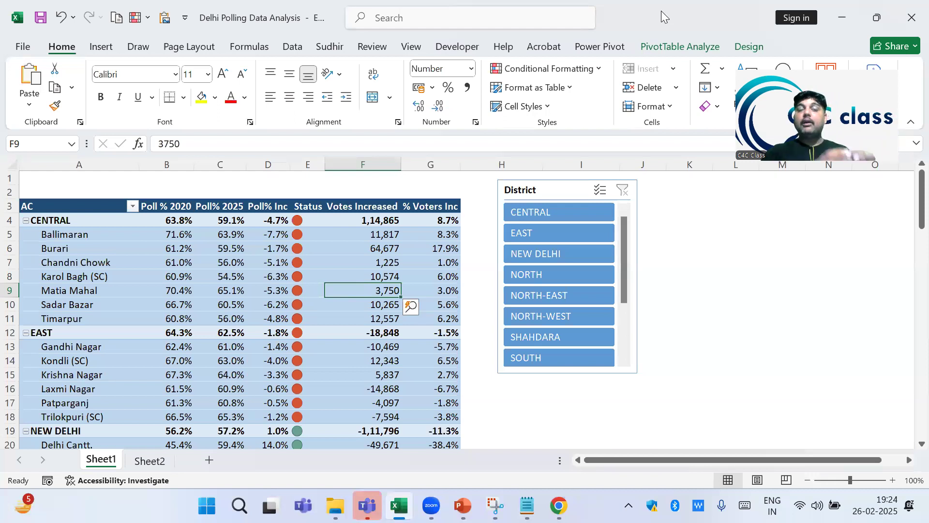
pyautogui.press('Right')
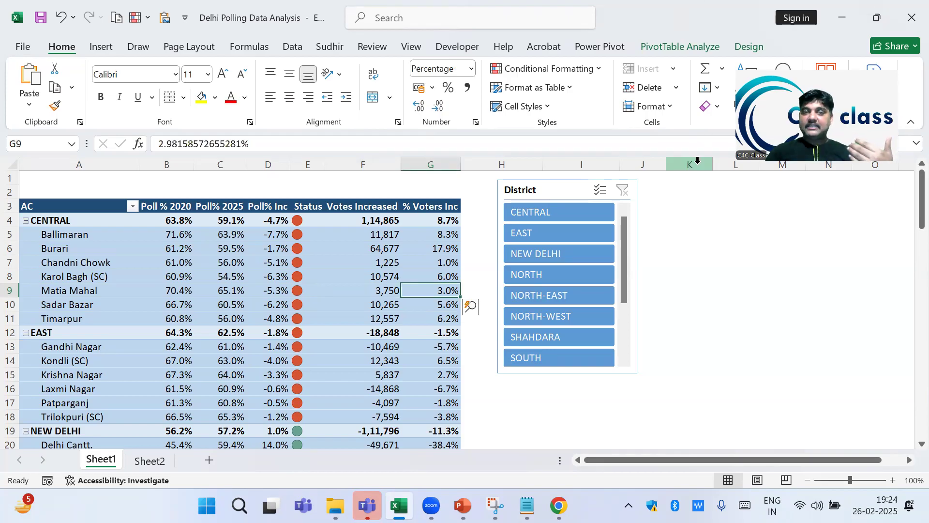
# Step: Filter the pivot table by individual districts with the District slicer, ending with EAST and NEW DELHI selected together
pyautogui.click(531, 209)
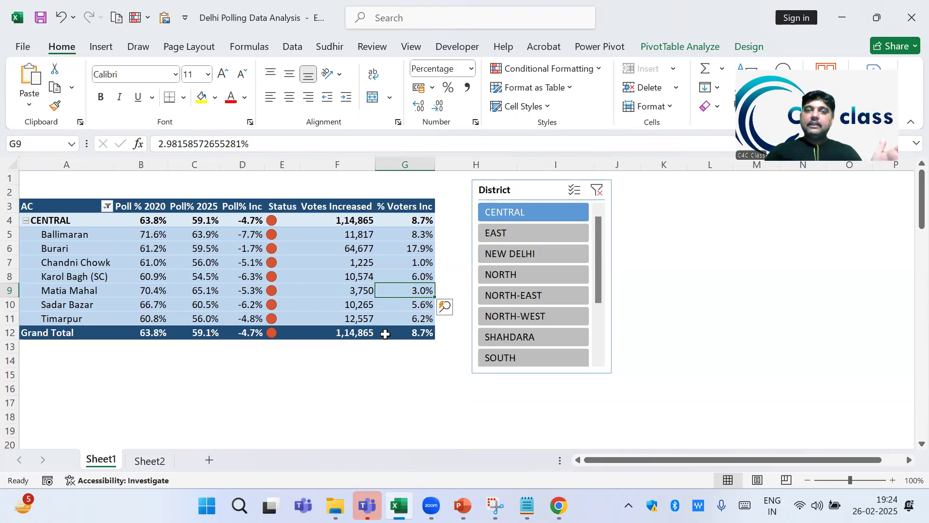
pyautogui.click(505, 238)
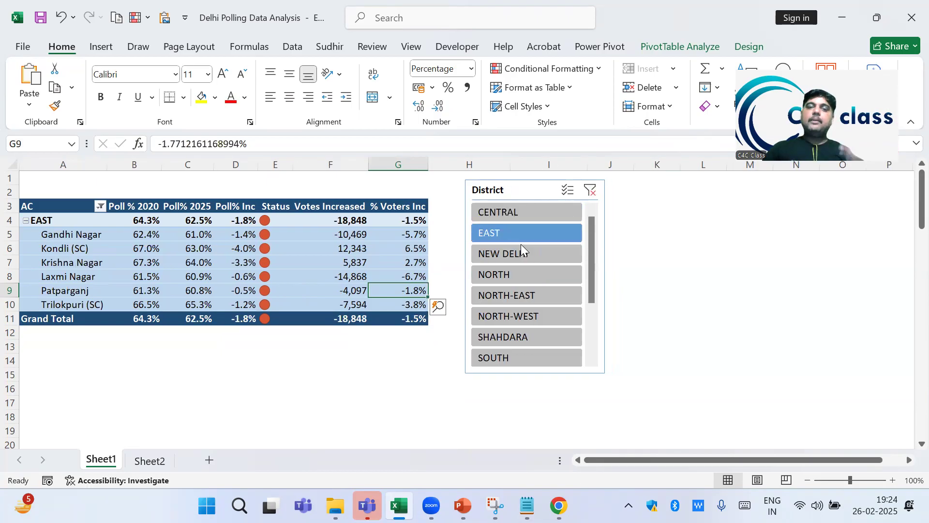
pyautogui.click(519, 247)
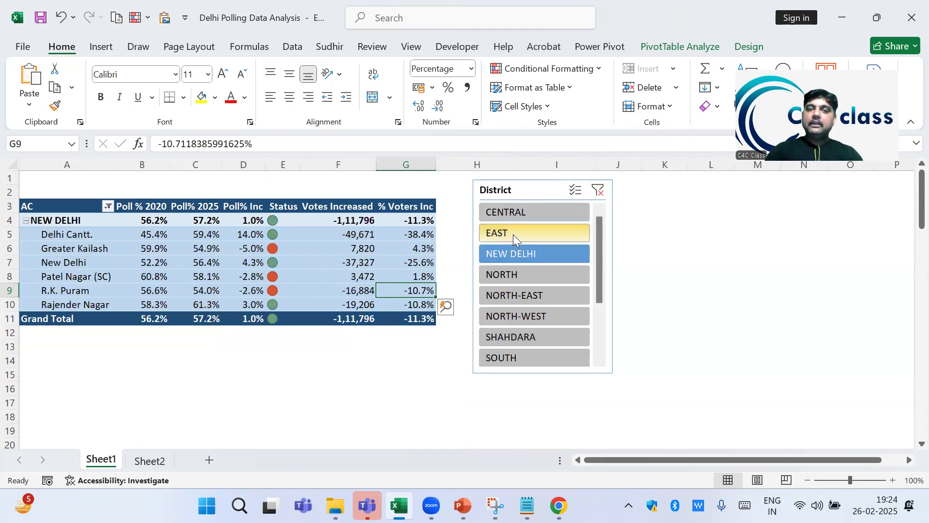
pyautogui.keyDown('ctrl'); pyautogui.click(513, 234); pyautogui.keyUp('ctrl')
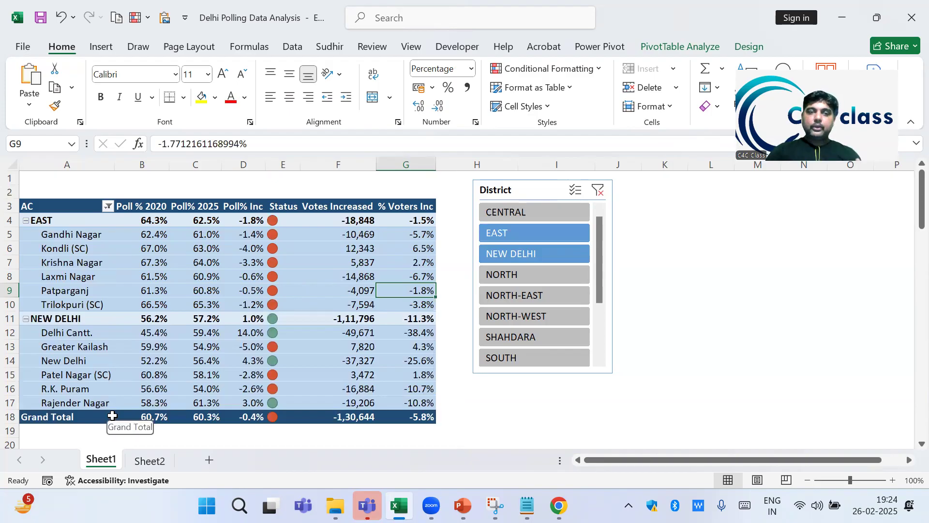
# Step: Examine the New Delhi constituency's poll percentage increase, votes increased and percentage voter increase in the pivot table
pyautogui.click(455, 361)
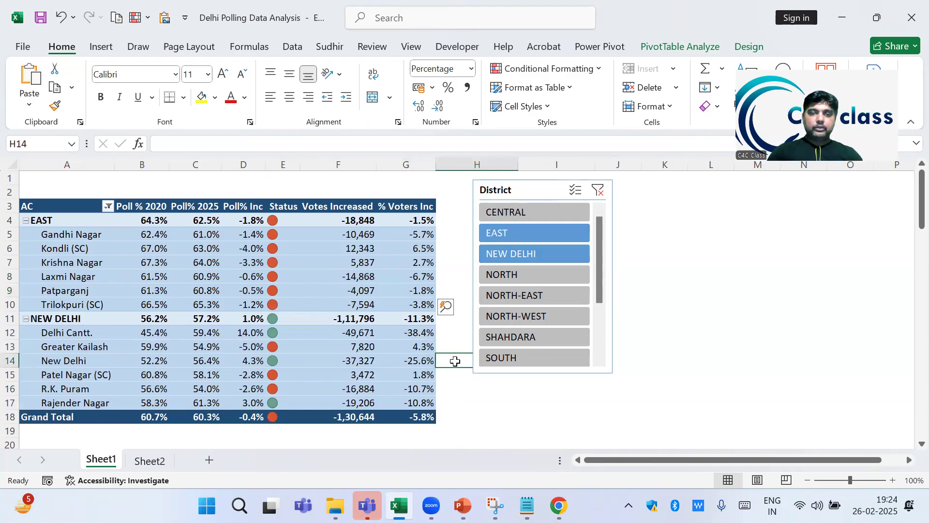
pyautogui.hotkey('ctrl', 'shift', 'Left')
pyautogui.hotkey('ctrl', 'shift', 'Left')
pyautogui.press('Left')
pyautogui.press('Left')
pyautogui.press('Left')
pyautogui.press('Left')
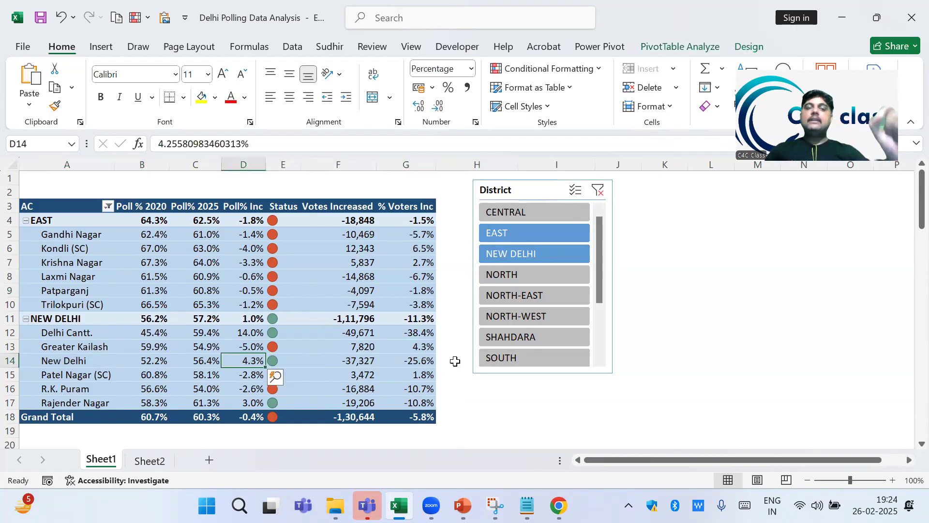
pyautogui.press('Right')
pyautogui.press('Right')
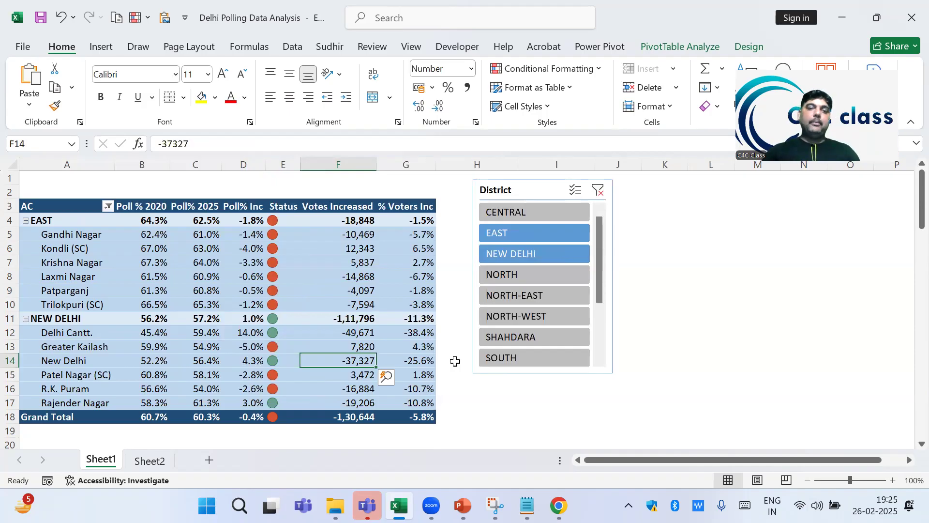
pyautogui.press('Right')
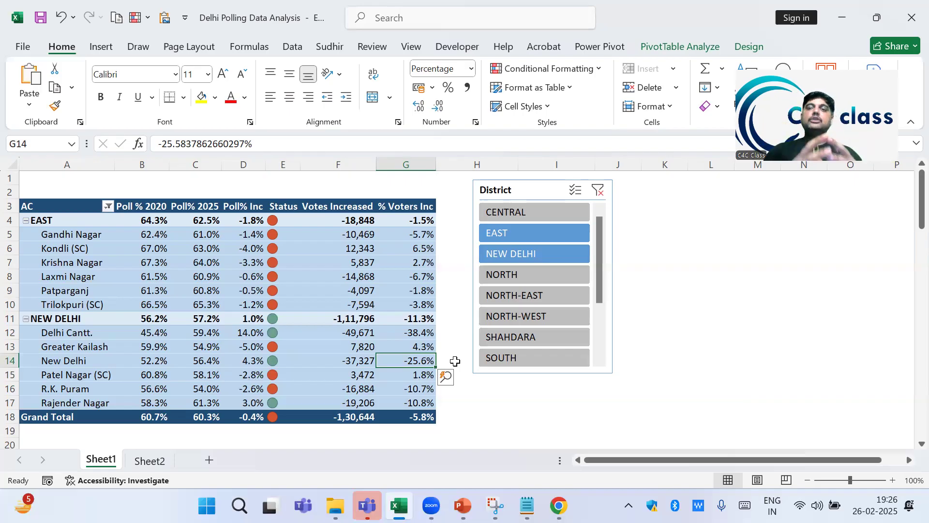
# Step: Create a new blank workbook and check for the Details_of_votes_polled7Feb2020 PDF in the Video no 182 folder
pyautogui.hotkey('ctrl', 'n')
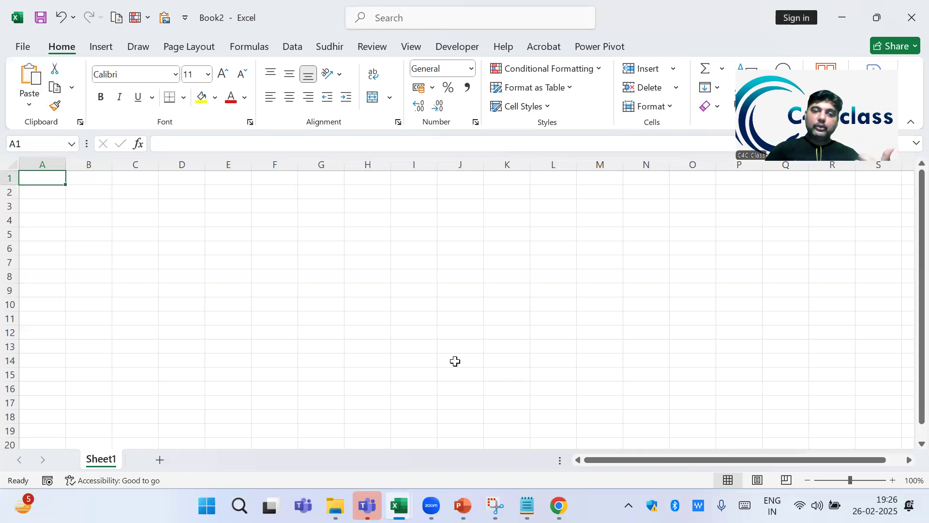
pyautogui.moveTo(332, 502)
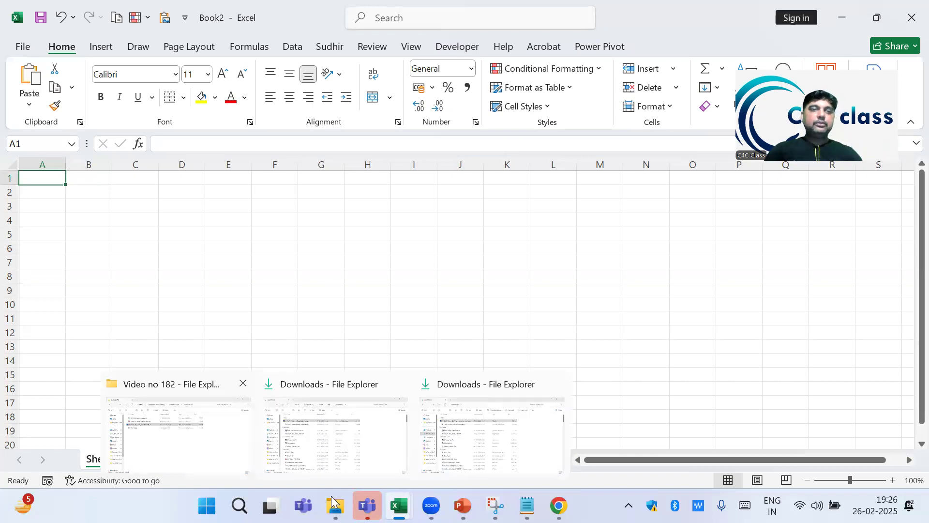
pyautogui.click(145, 417)
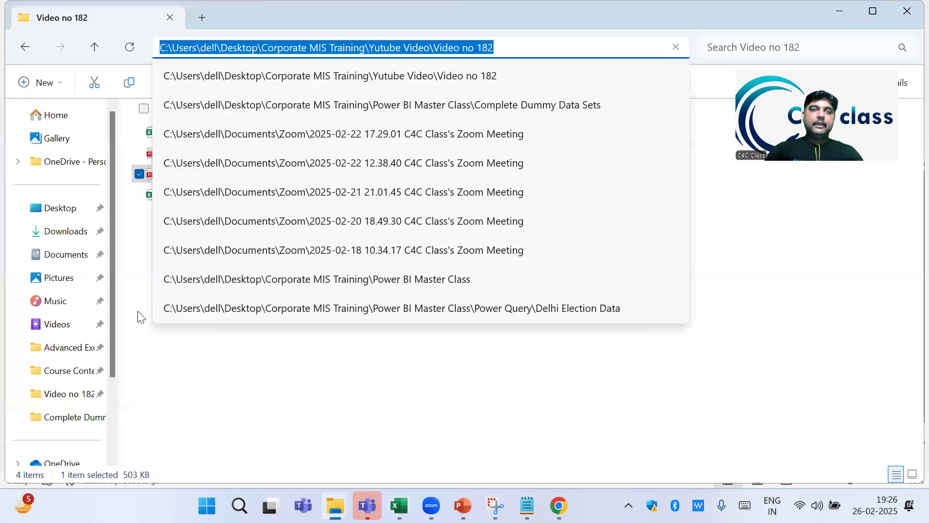
pyautogui.click(137, 311)
pyautogui.click(229, 159)
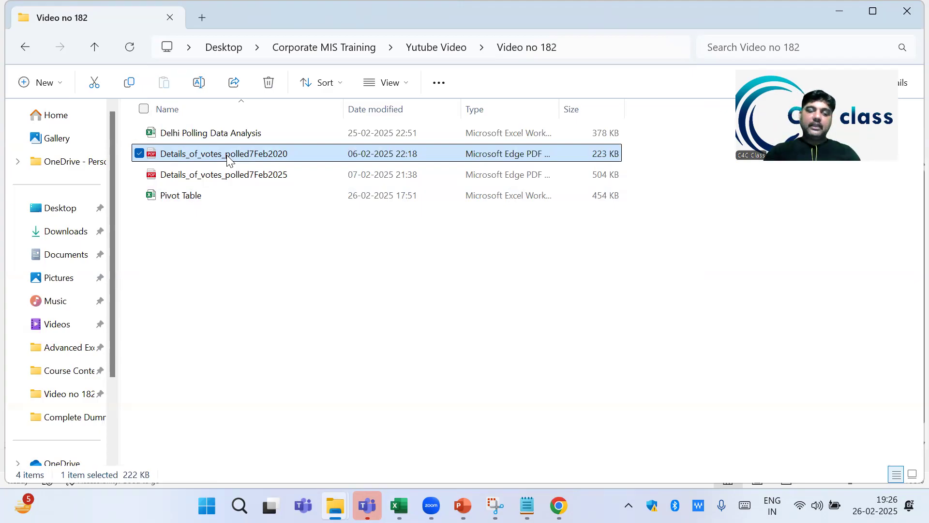
pyautogui.hotkey('alt', 'Tab')
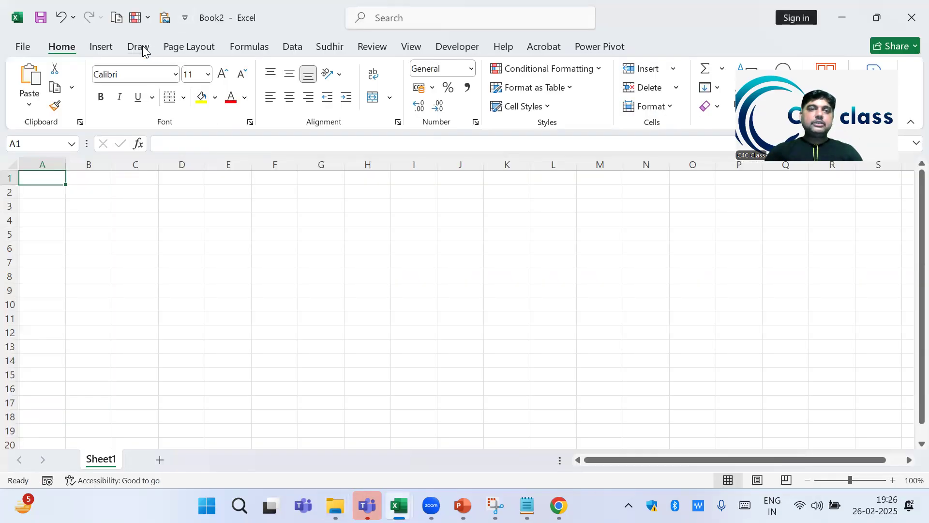
# Step: Import Table001 (Page 1-5) from Details_of_votes_polled7Feb2020.pdf and open it in the Power Query Editor for transformation
pyautogui.click(141, 47)
pyautogui.click(293, 46)
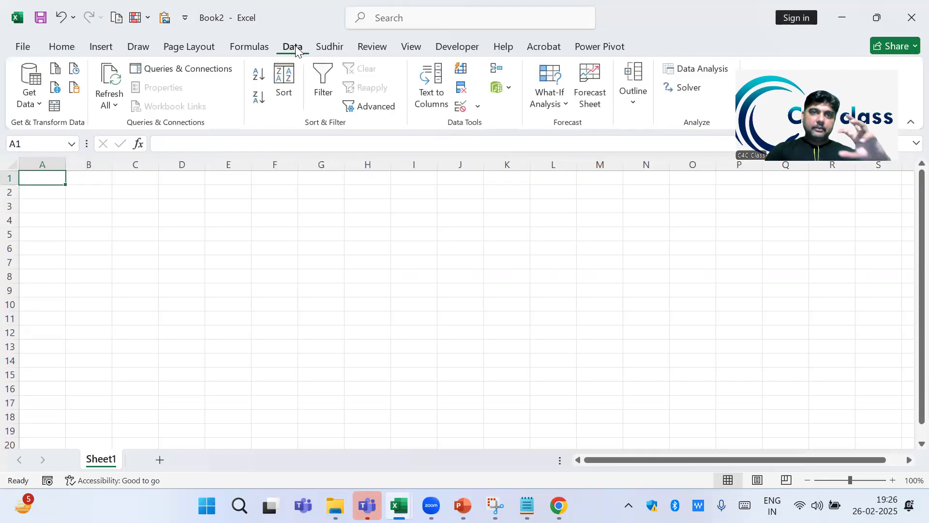
pyautogui.click(38, 98)
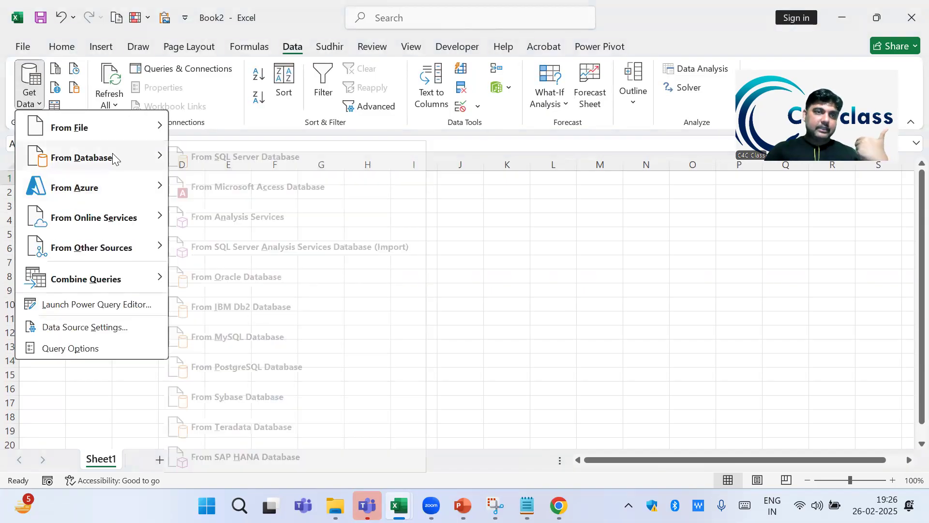
pyautogui.moveTo(107, 126)
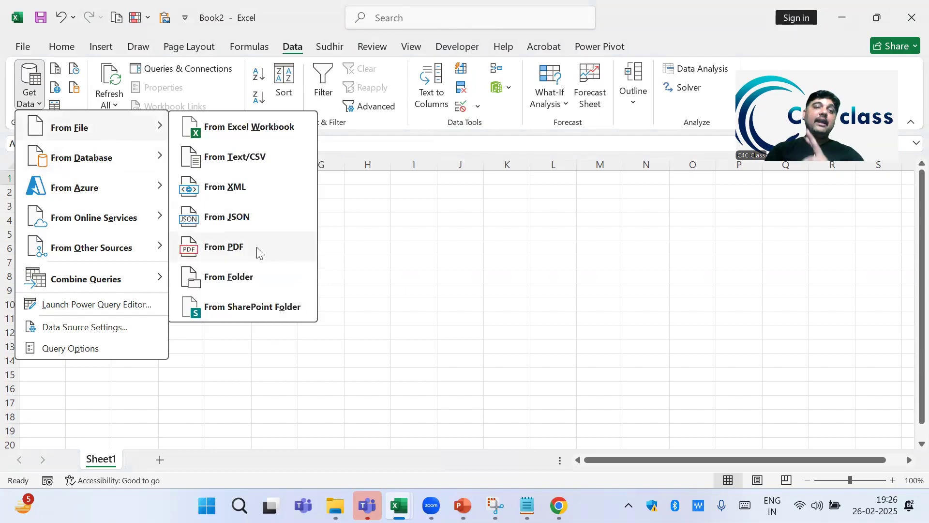
pyautogui.click(240, 252)
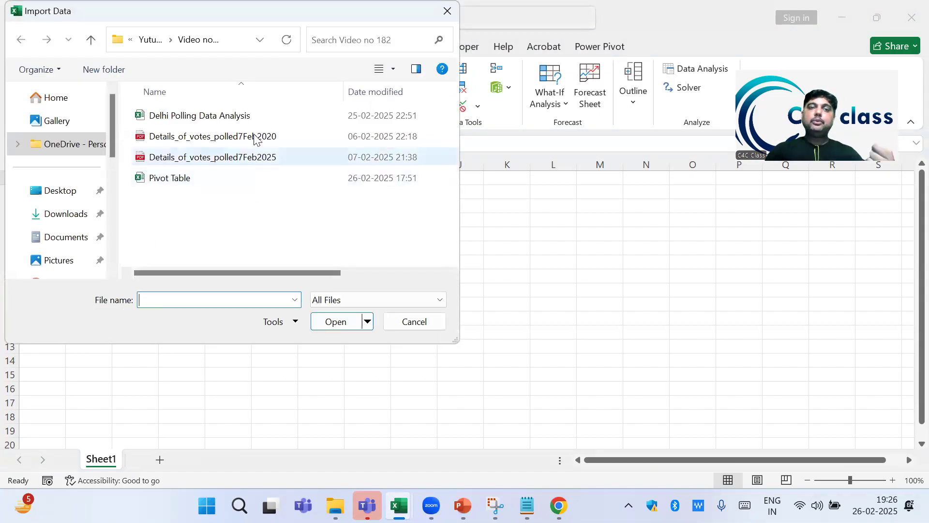
pyautogui.click(254, 138)
pyautogui.click(336, 322)
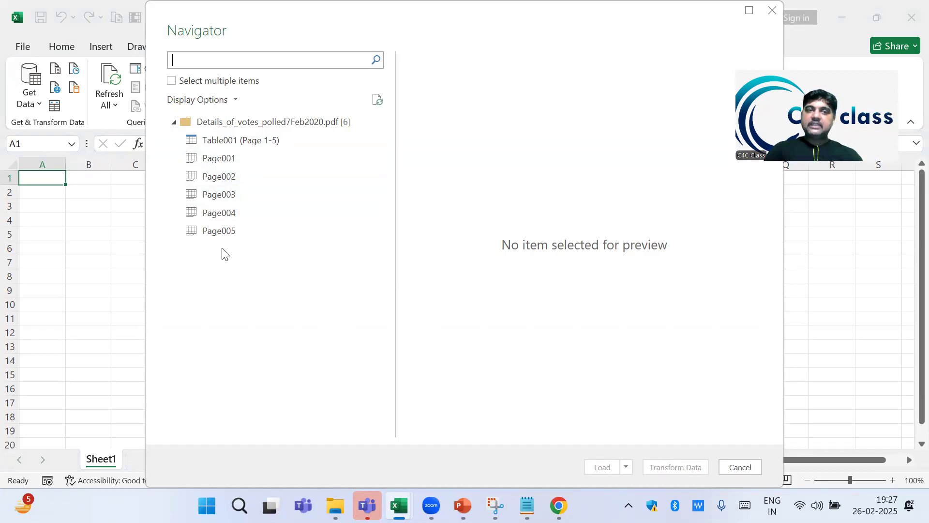
pyautogui.click(241, 141)
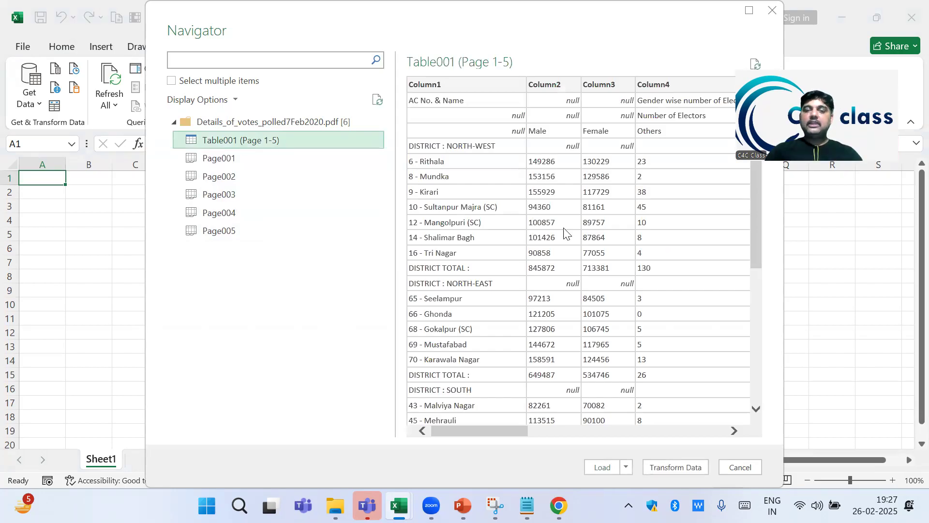
pyautogui.click(687, 468)
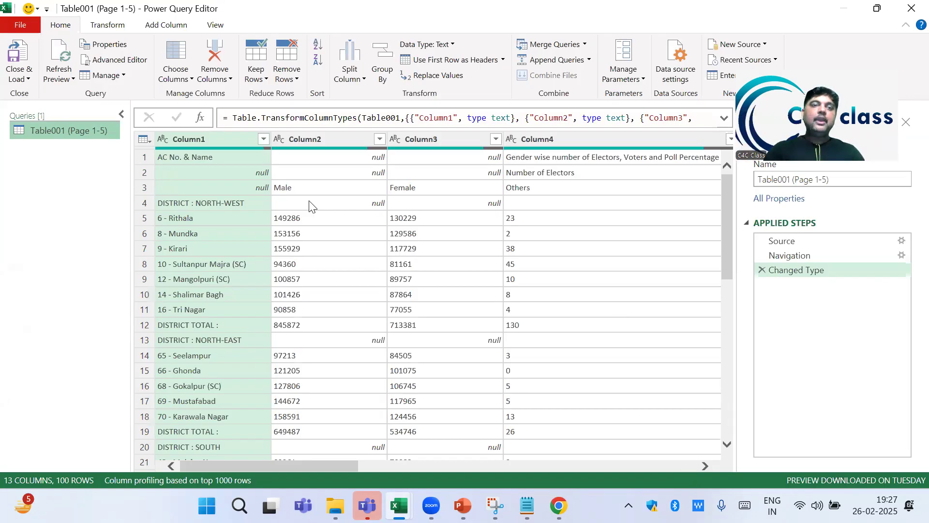
# Step: Examine the header rows of the imported 2020 table from Column1 through Column8
pyautogui.click(329, 176)
pyautogui.press('Up')
pyautogui.press('Right')
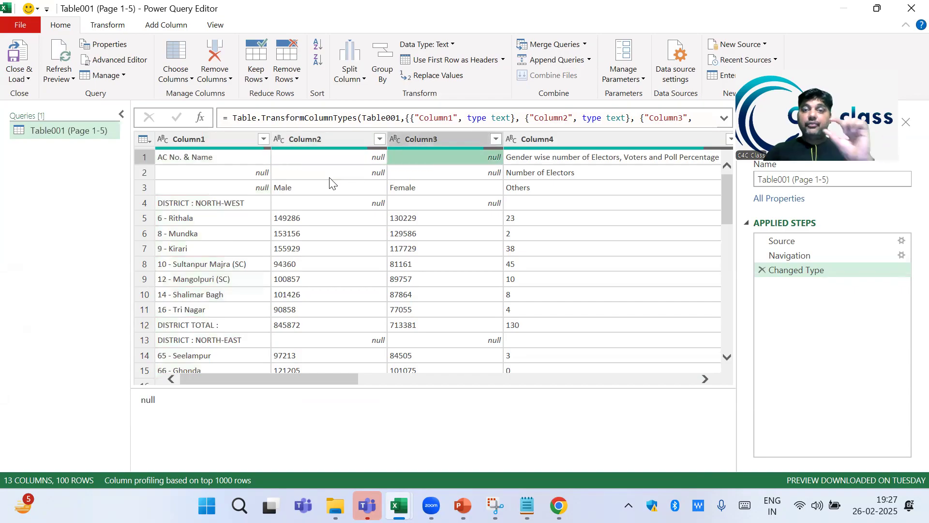
pyautogui.press('Right')
pyautogui.press('Right')
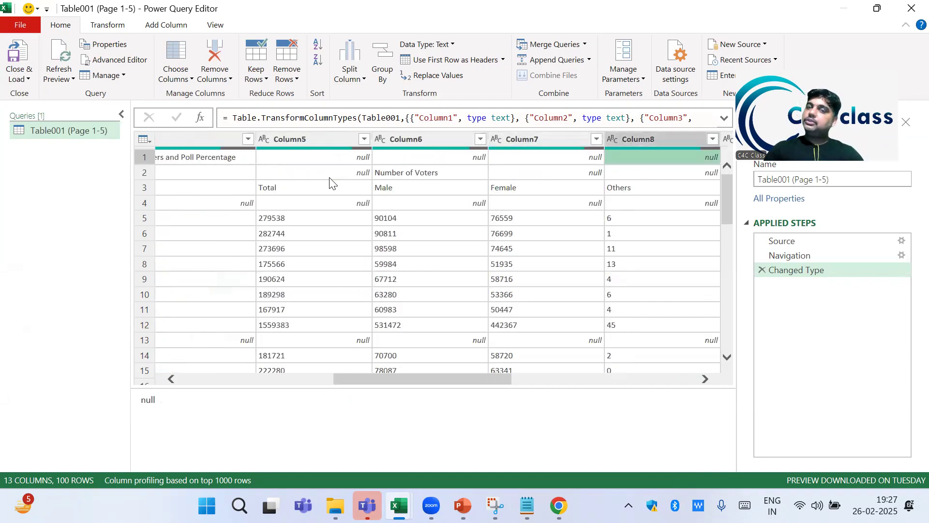
pyautogui.press('Left')
pyautogui.press('Left')
pyautogui.press('Left')
pyautogui.press('Left')
pyautogui.press('Left')
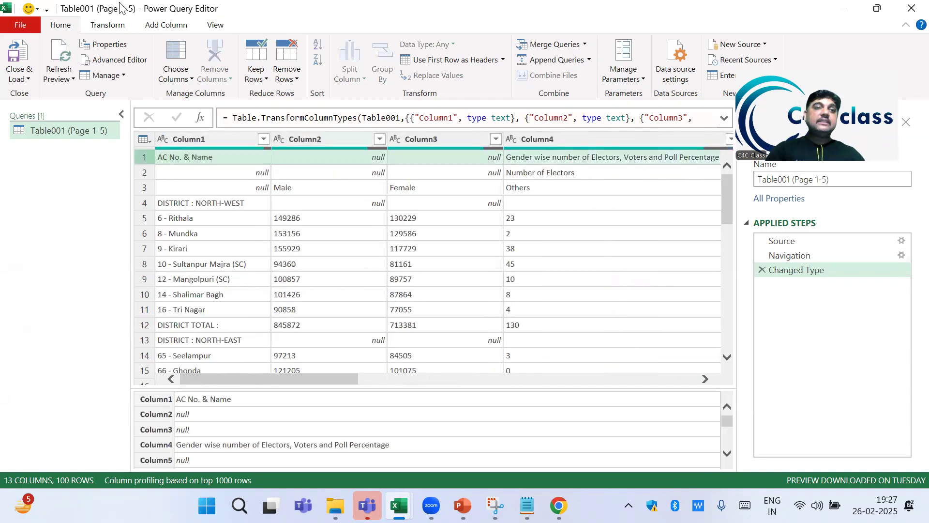
pyautogui.click(106, 28)
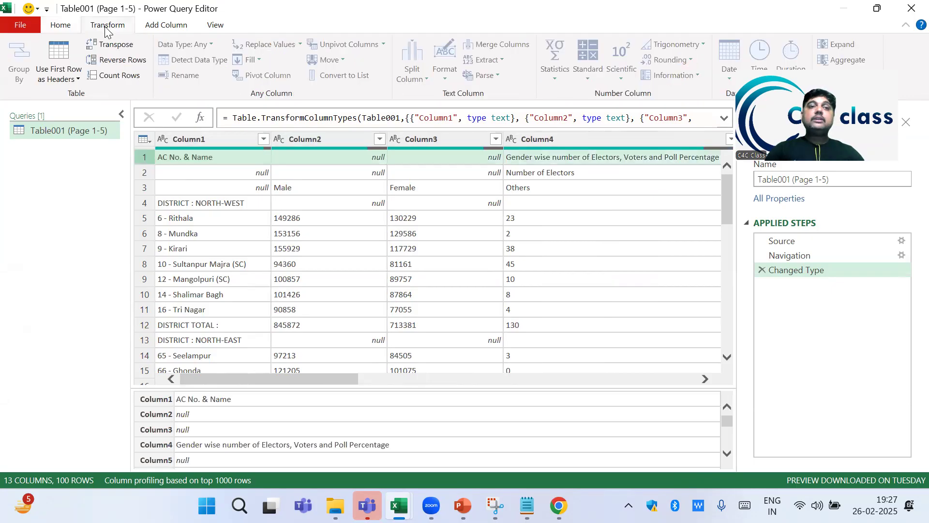
pyautogui.click(69, 32)
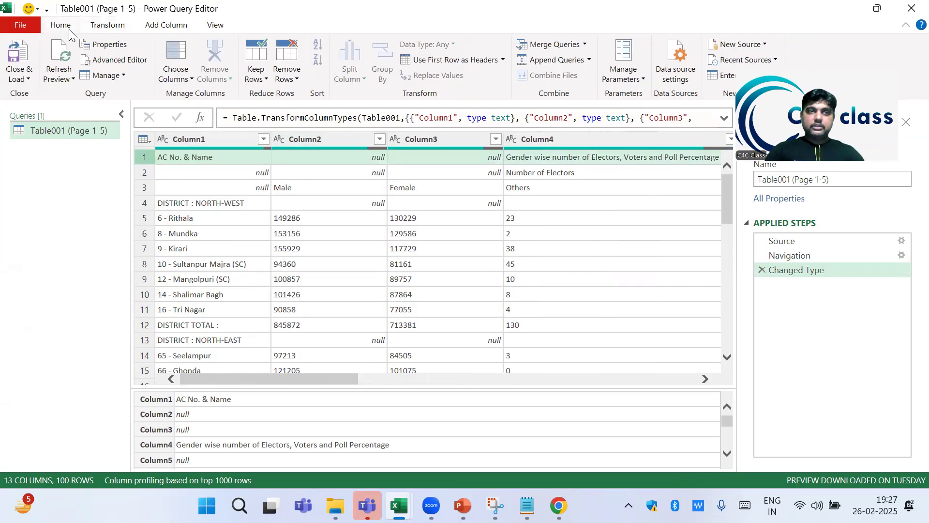
# Step: Remove the top 1 row from the imported 2020 table
pyautogui.click(285, 81)
pyautogui.click(284, 94)
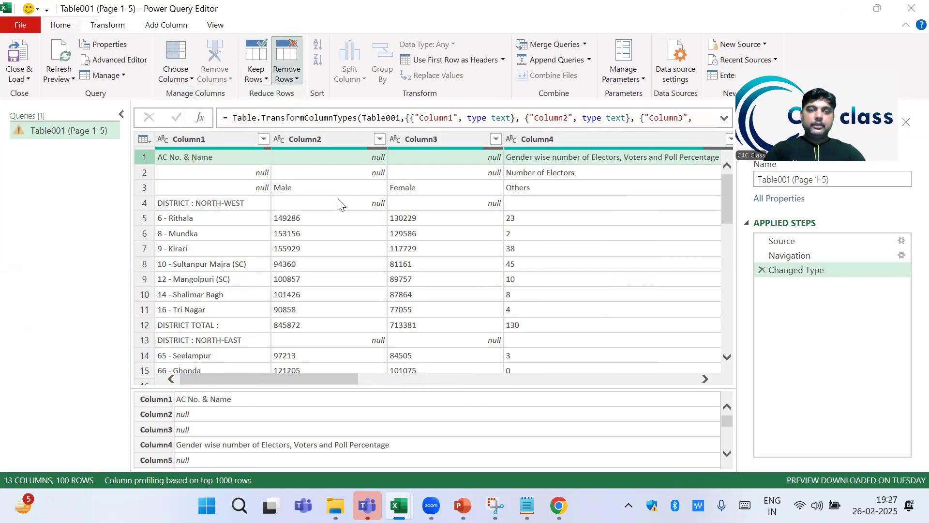
pyautogui.write('1')
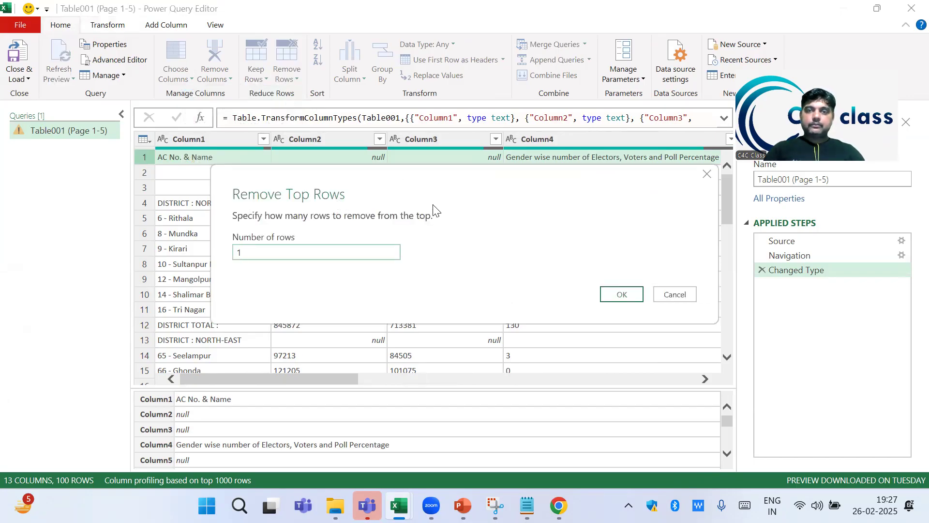
pyautogui.click(613, 299)
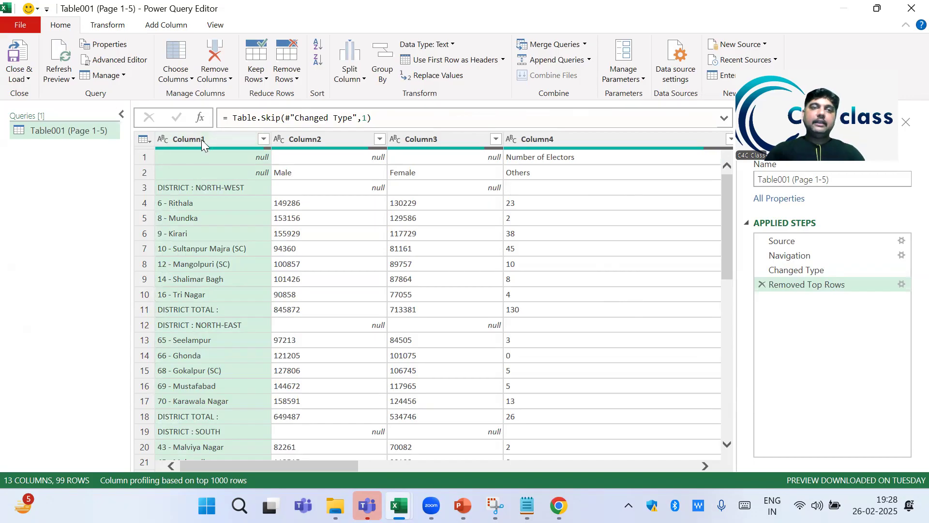
# Step: Rename the Table001 (Page 1-5) query as Election 2020
pyautogui.click(86, 135)
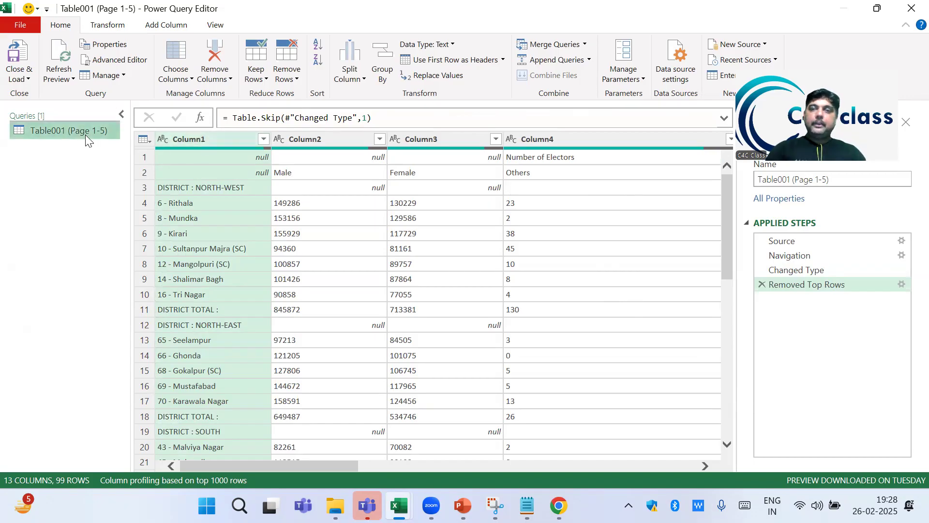
pyautogui.click(850, 178)
pyautogui.write('Ele')
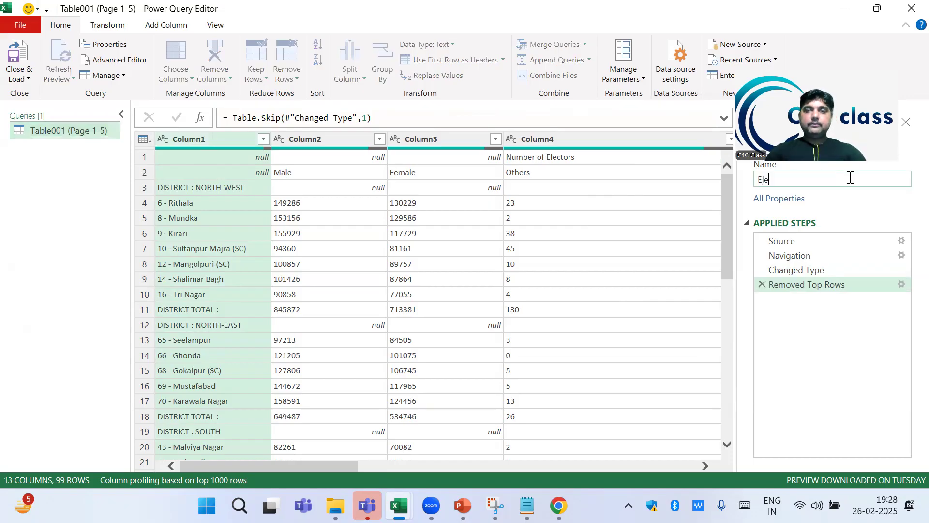
pyautogui.write('ction 2020')
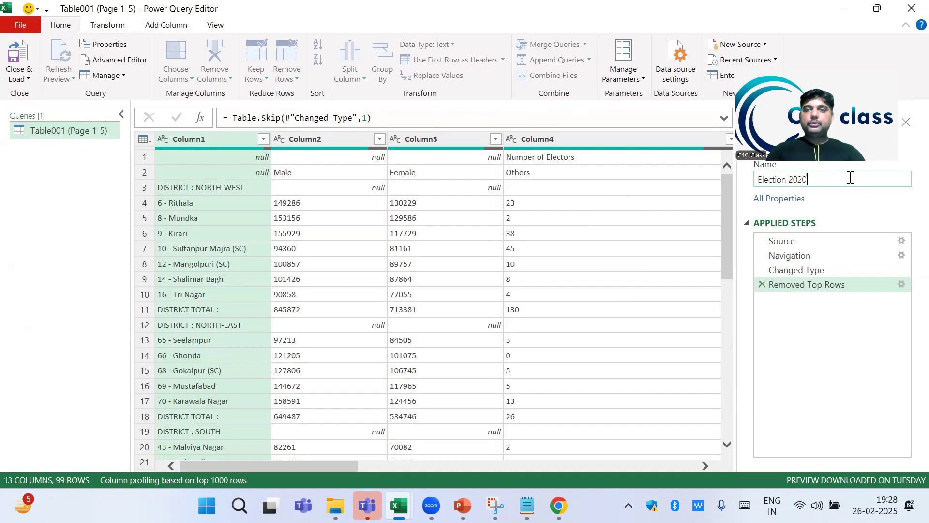
pyautogui.press('Return')
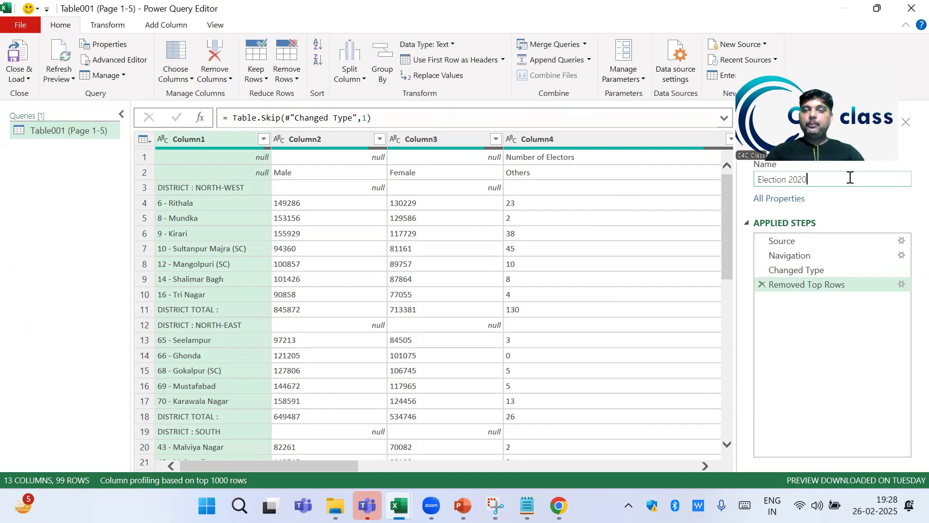
# Step: Duplicate the Election 2020 query and name the copy District Master
pyautogui.rightClick(40, 131)
pyautogui.click(116, 205)
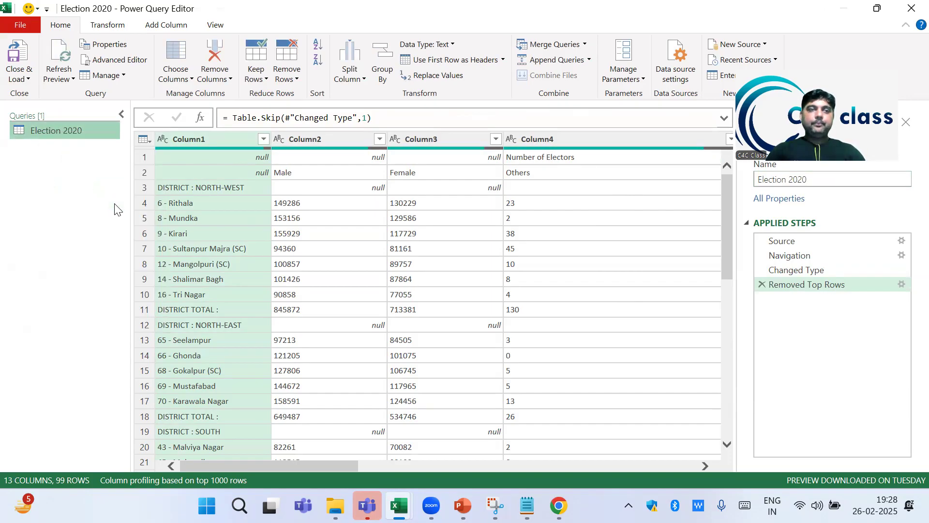
pyautogui.click(841, 178)
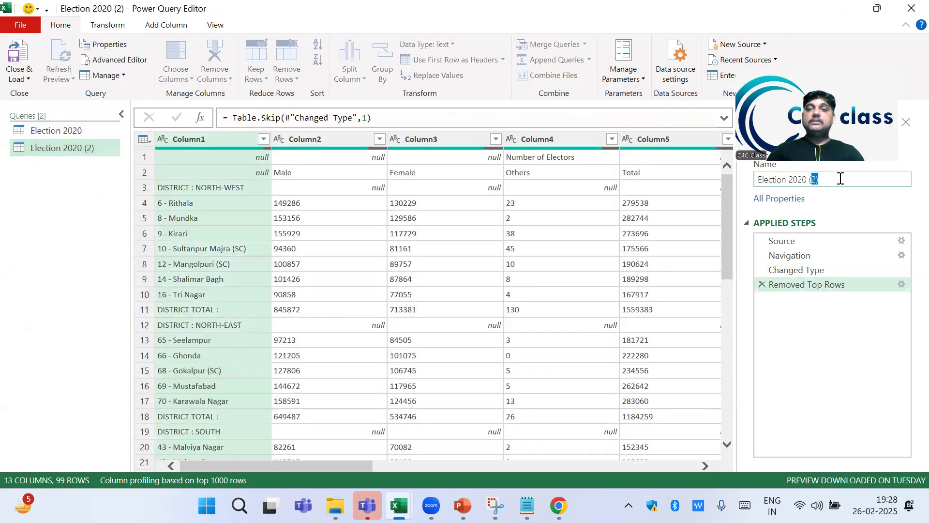
pyautogui.tripleClick(841, 178)
pyautogui.write('District Mast')
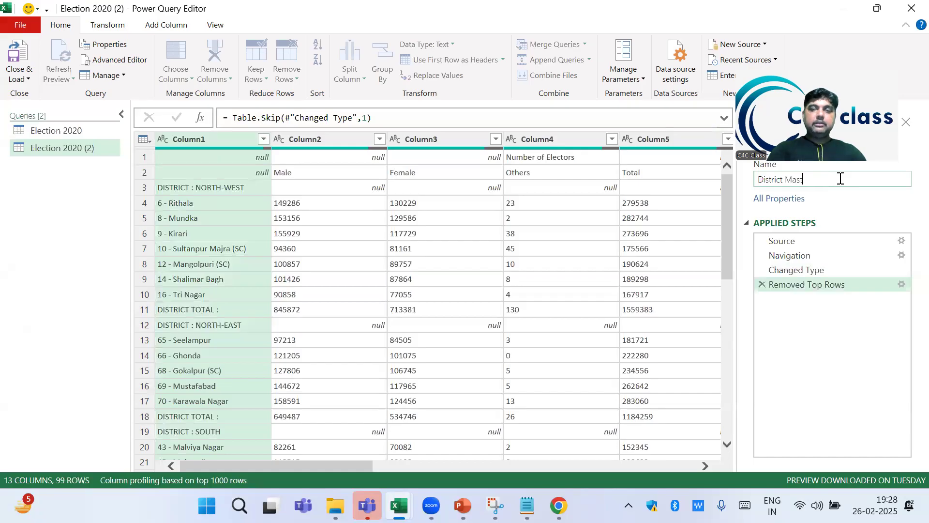
pyautogui.press('Return')
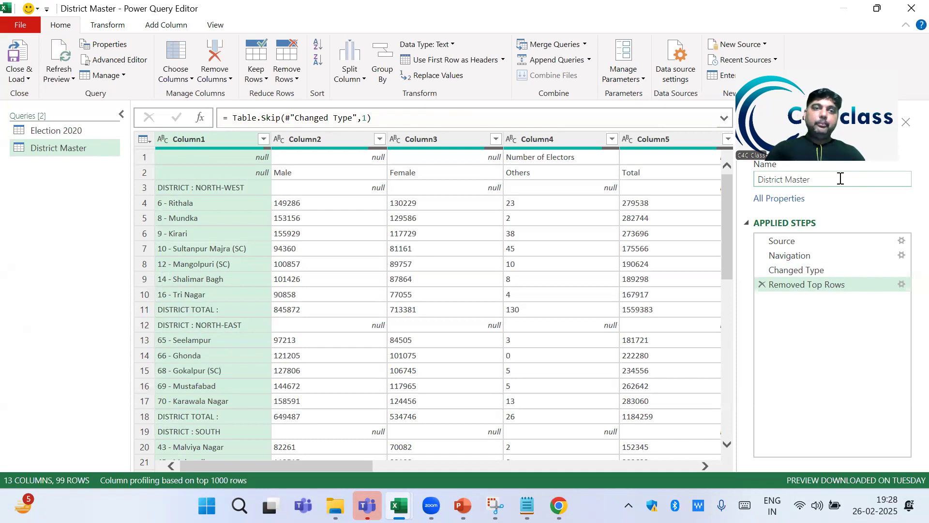
# Step: Remove all columns except Column1 from the District Master query and check its district and constituency rows
pyautogui.rightClick(218, 142)
pyautogui.click(282, 183)
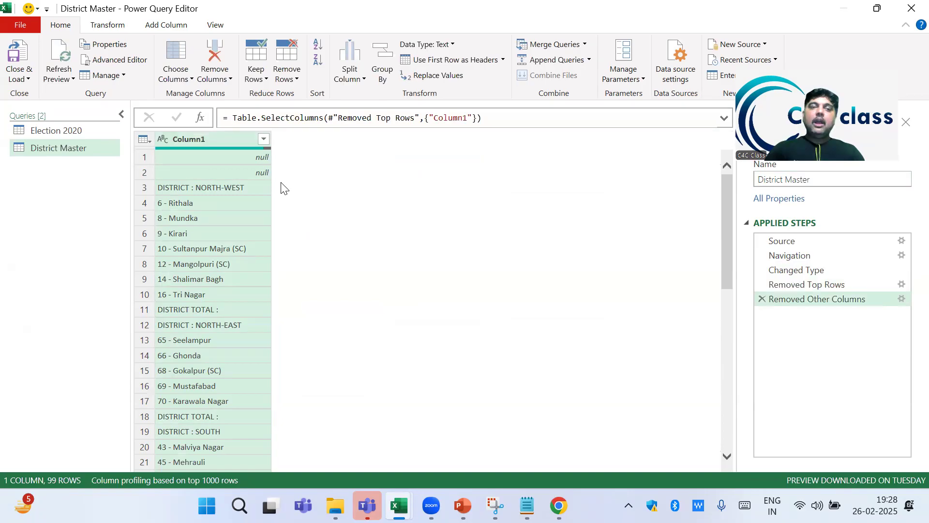
pyautogui.click(235, 185)
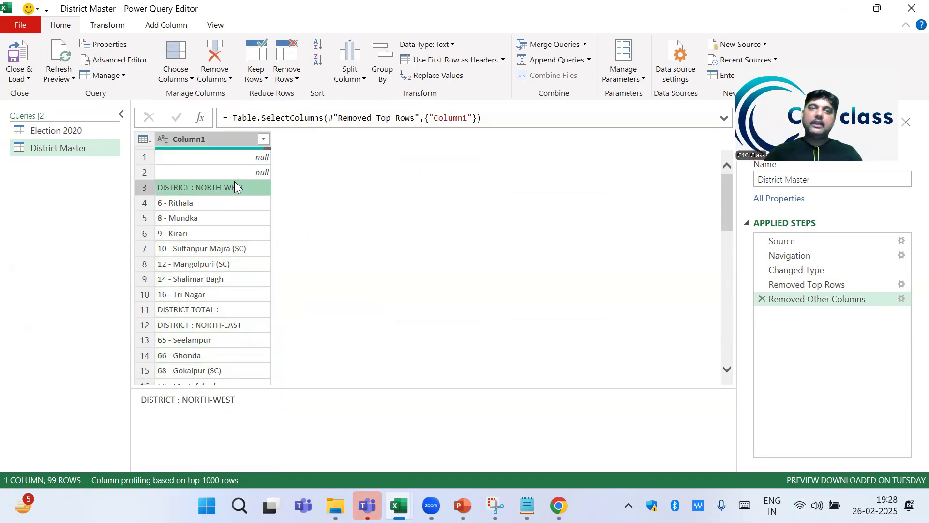
pyautogui.click(185, 208)
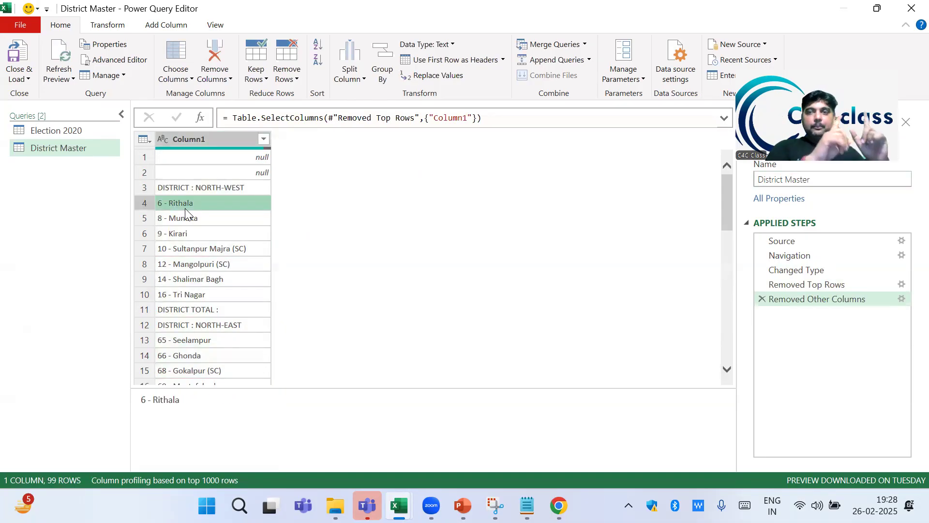
# Step: Start a new conditional column named District in the District Master query
pyautogui.click(206, 141)
pyautogui.click(167, 26)
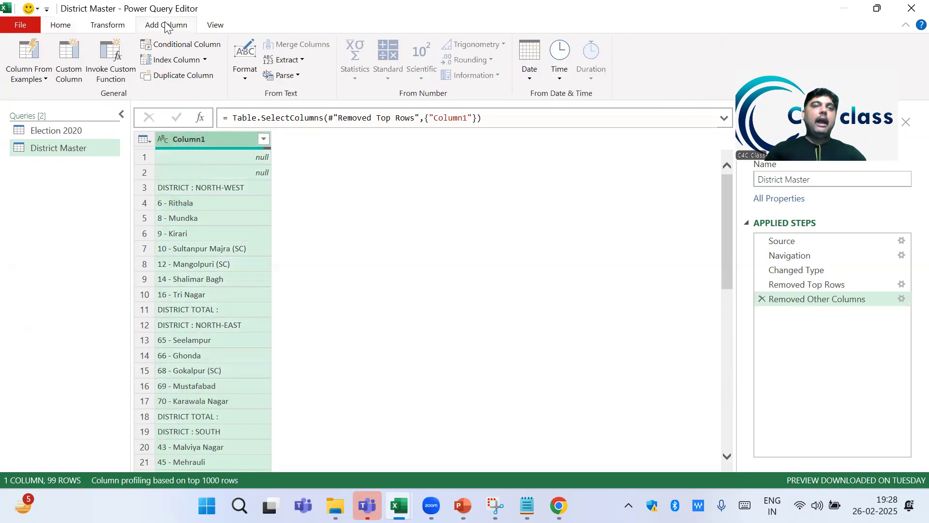
pyautogui.click(176, 46)
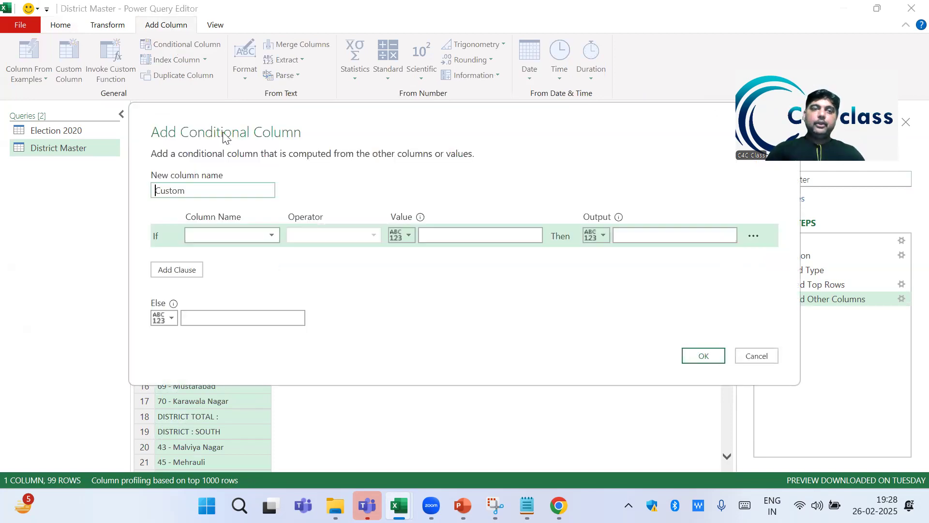
pyautogui.doubleClick(195, 189)
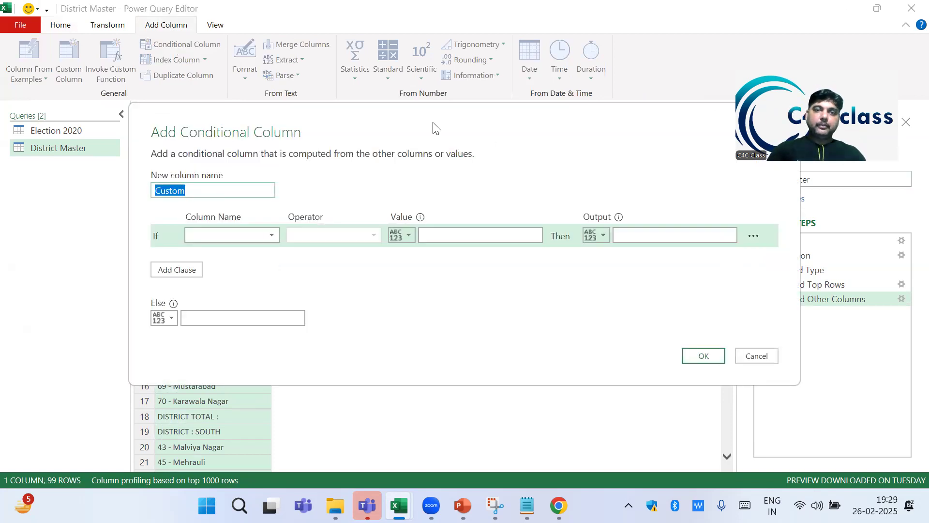
pyautogui.moveTo(436, 122); pyautogui.dragTo(614, 145)
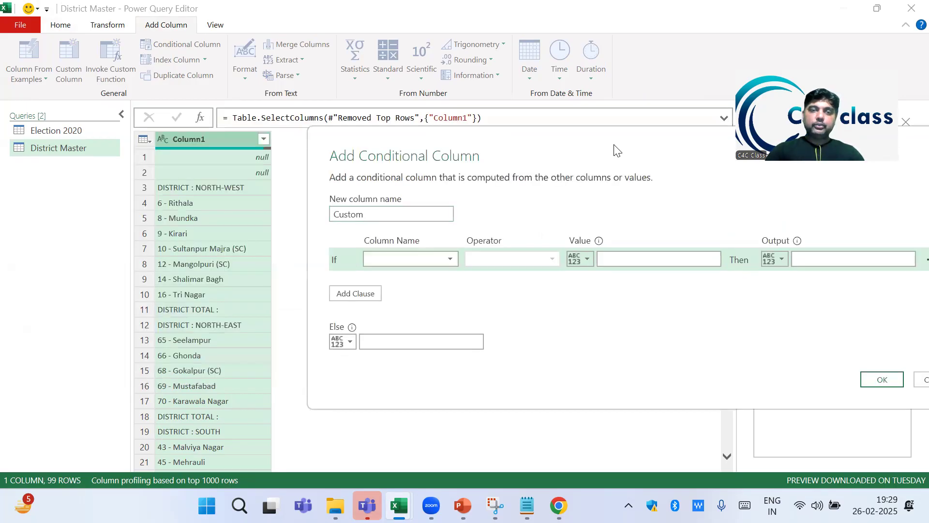
pyautogui.write('D')
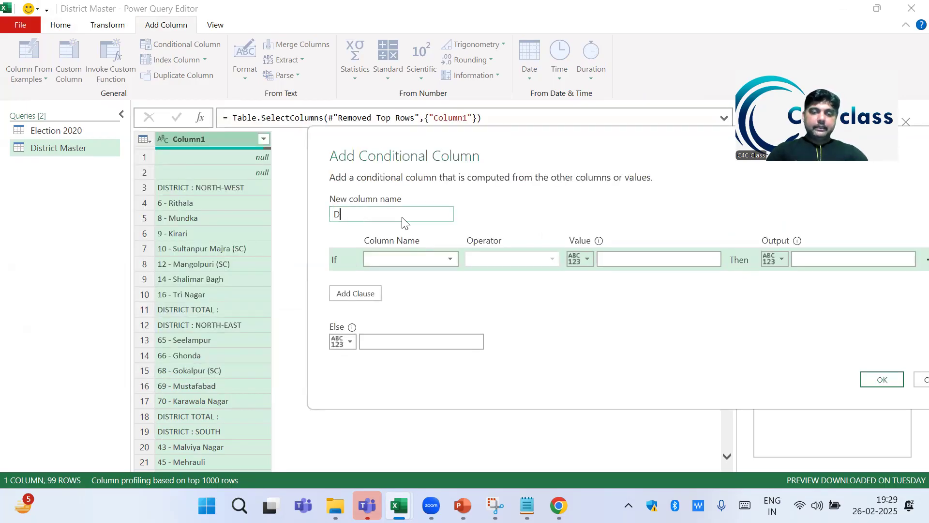
pyautogui.write('istrict')
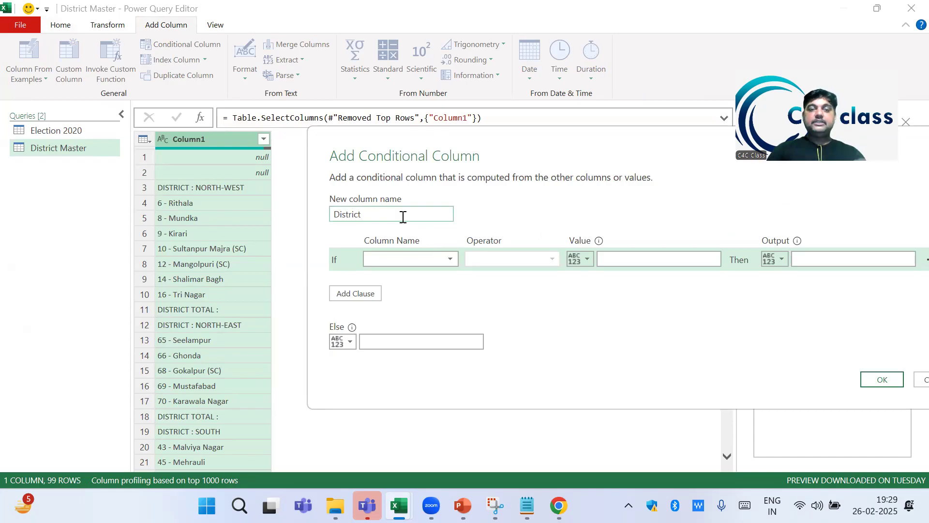
# Step: Set the conditional column's test to Column1 contains DISTRICT
pyautogui.click(417, 256)
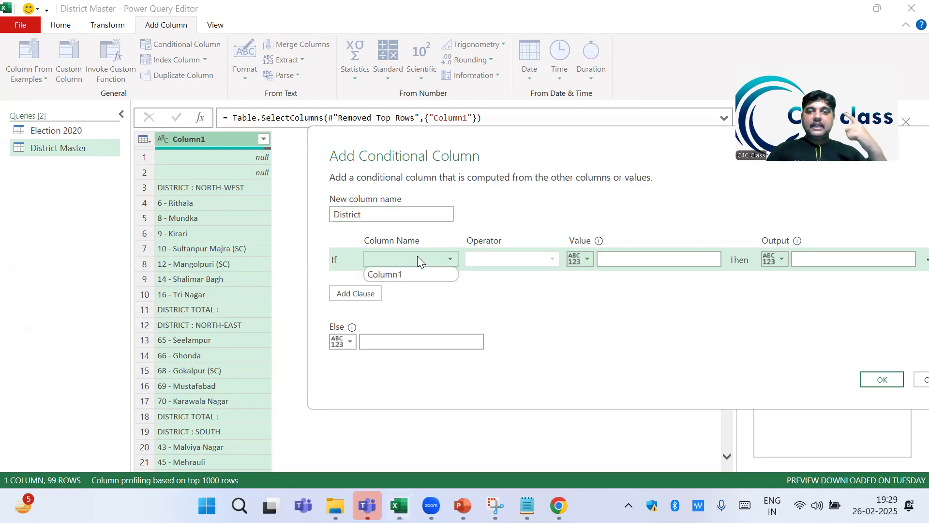
pyautogui.click(416, 275)
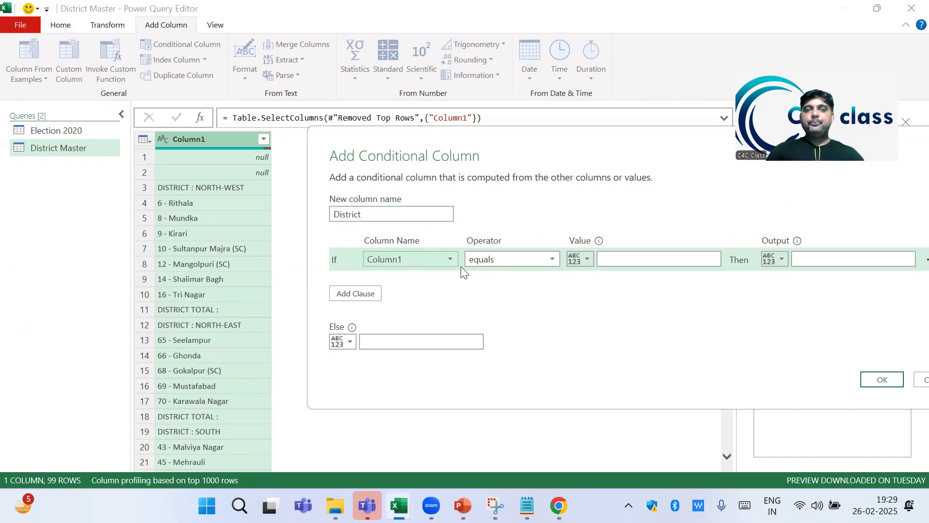
pyautogui.click(502, 257)
pyautogui.click(509, 364)
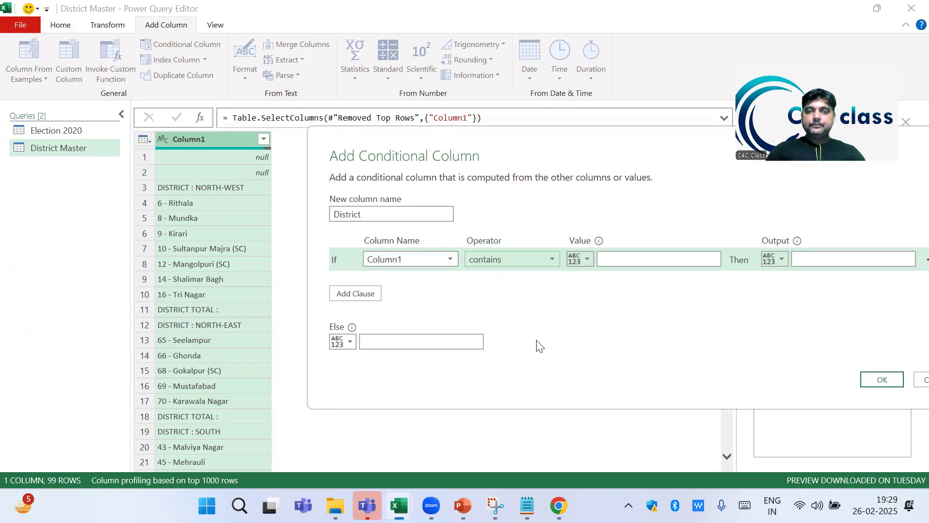
pyautogui.click(615, 264)
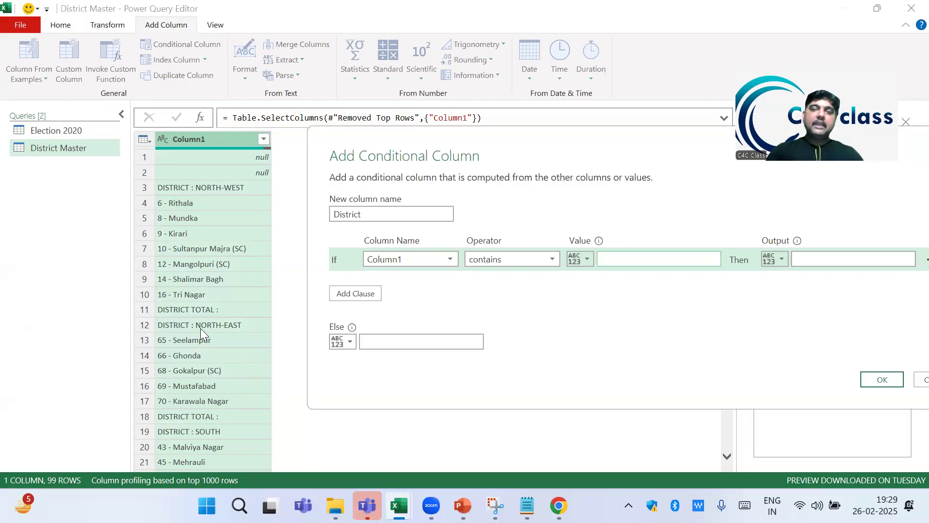
pyautogui.write('DIS')
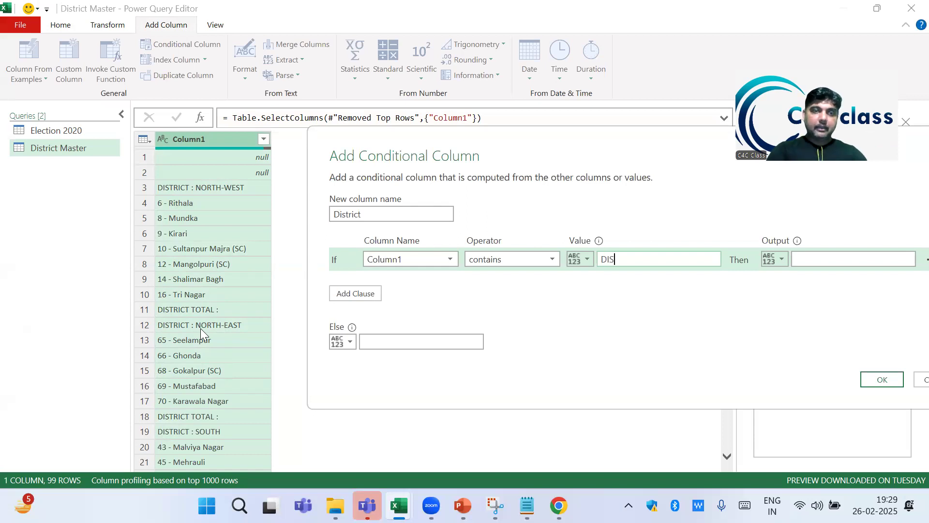
pyautogui.write('TRICT')
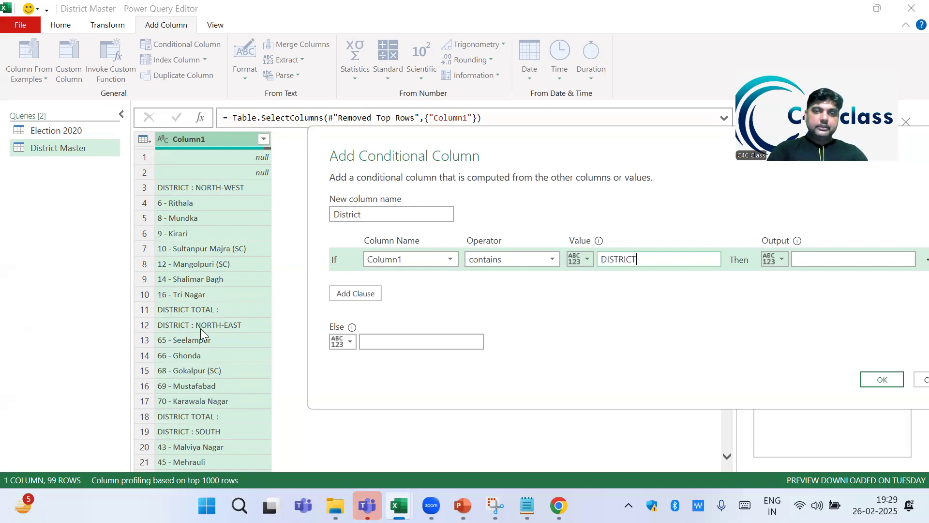
# Step: Have the conditional column return the value of Column1 when matched and null otherwise, and create it
pyautogui.click(780, 261)
pyautogui.click(808, 292)
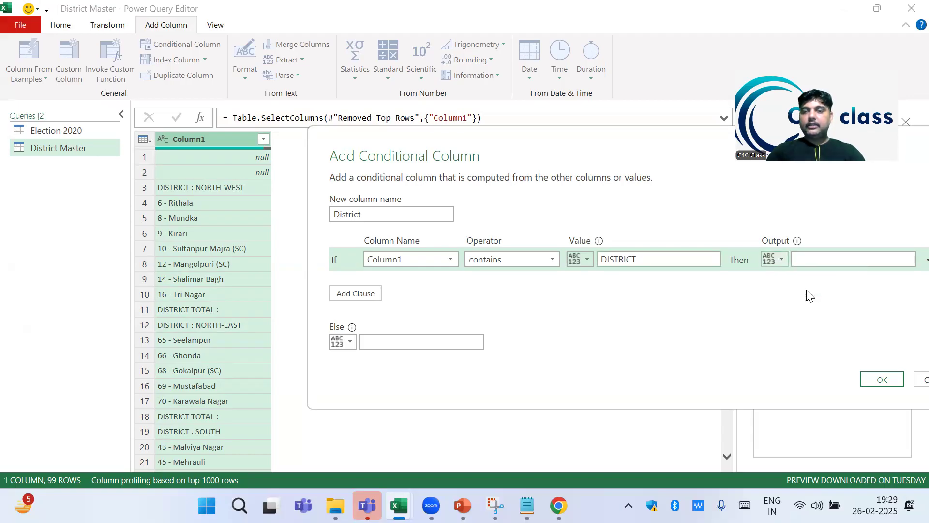
pyautogui.click(825, 258)
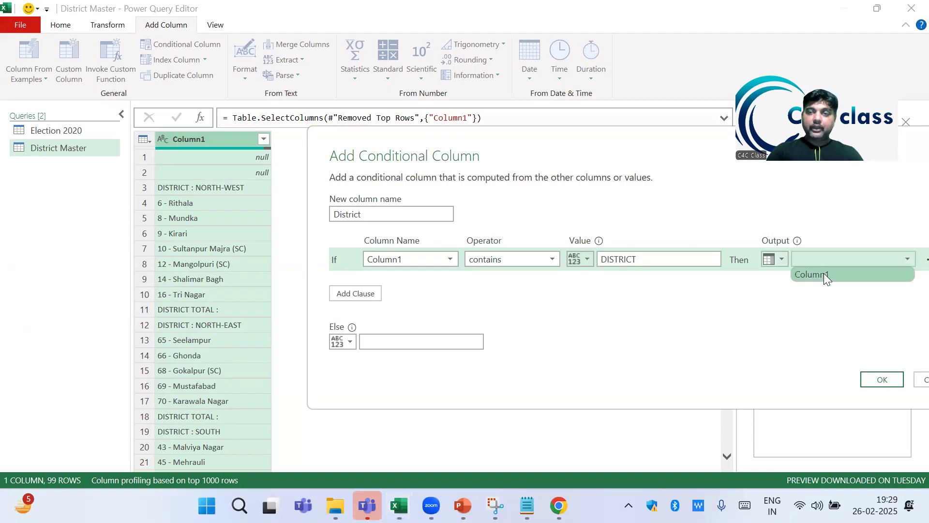
pyautogui.click(824, 277)
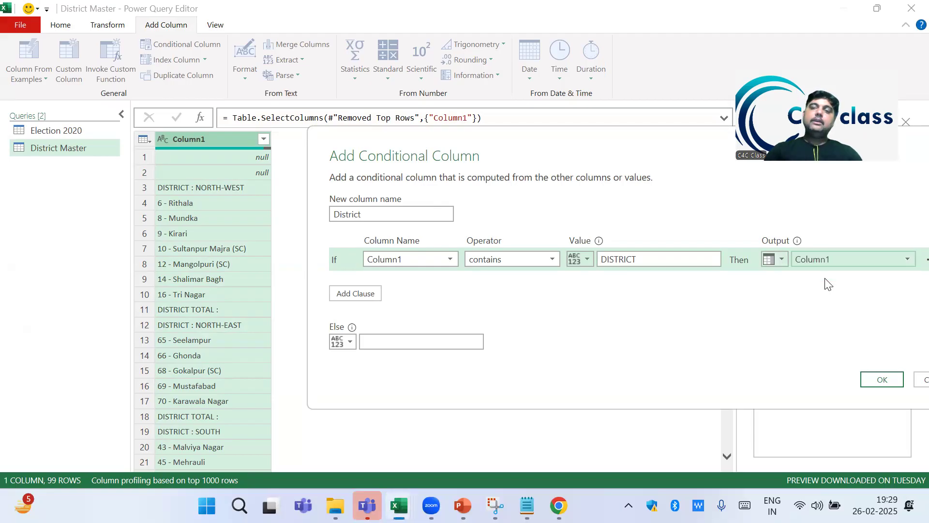
pyautogui.click(420, 339)
pyautogui.write('null')
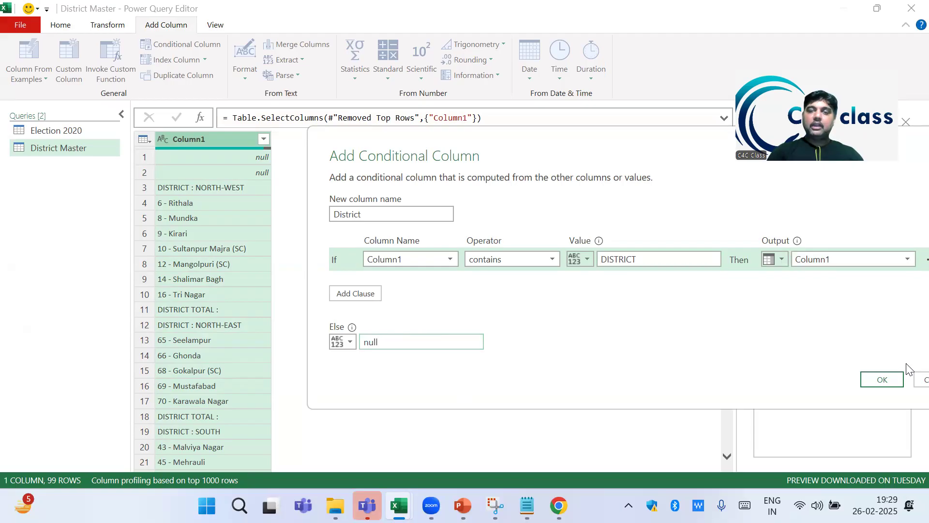
pyautogui.click(881, 380)
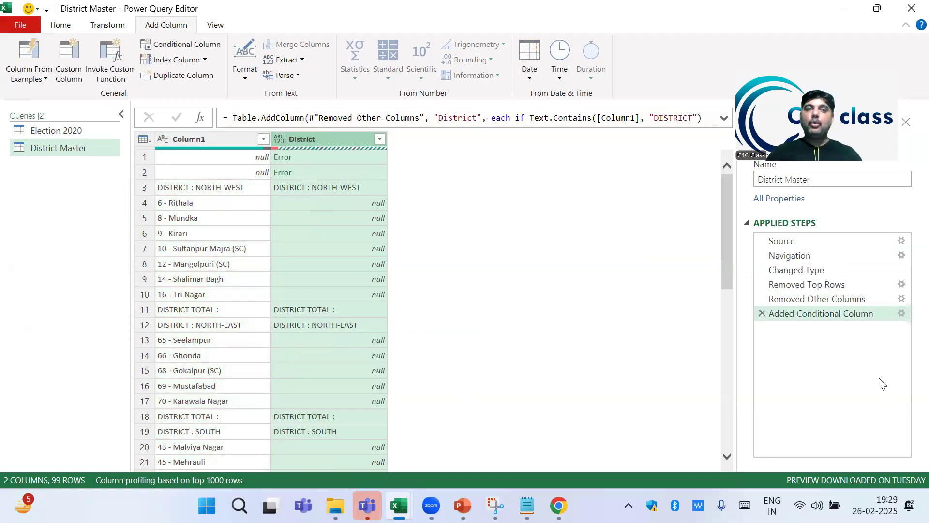
# Step: Remove the top 2 rows, which have null in Column1, from the District Master query
pyautogui.click(203, 189)
pyautogui.click(193, 161)
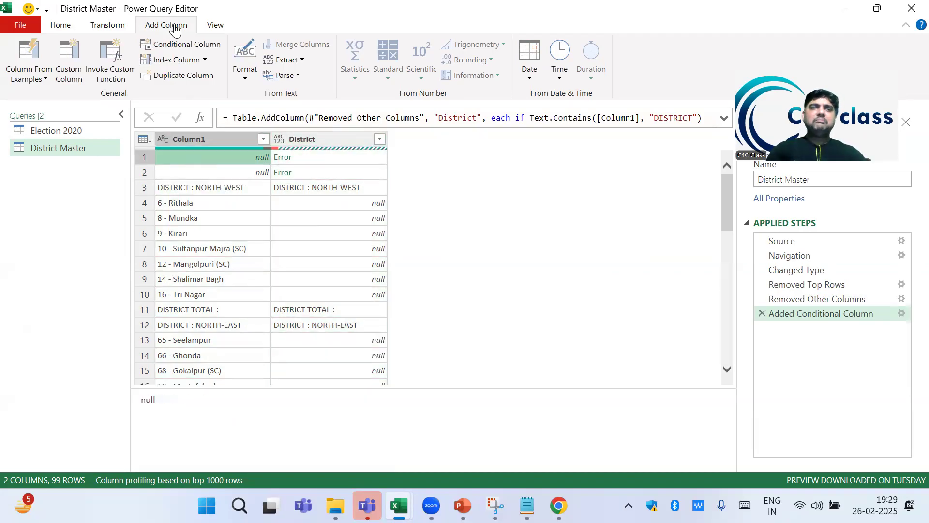
pyautogui.click(60, 25)
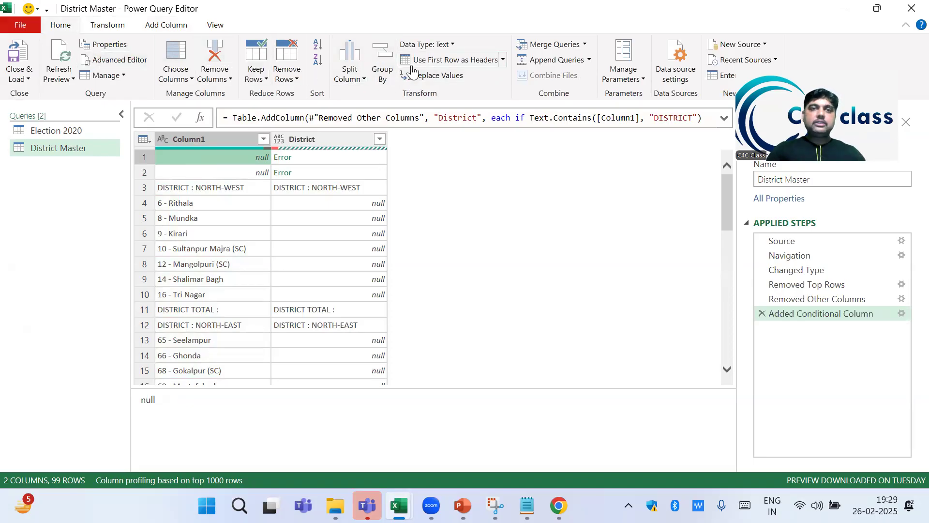
pyautogui.click(285, 76)
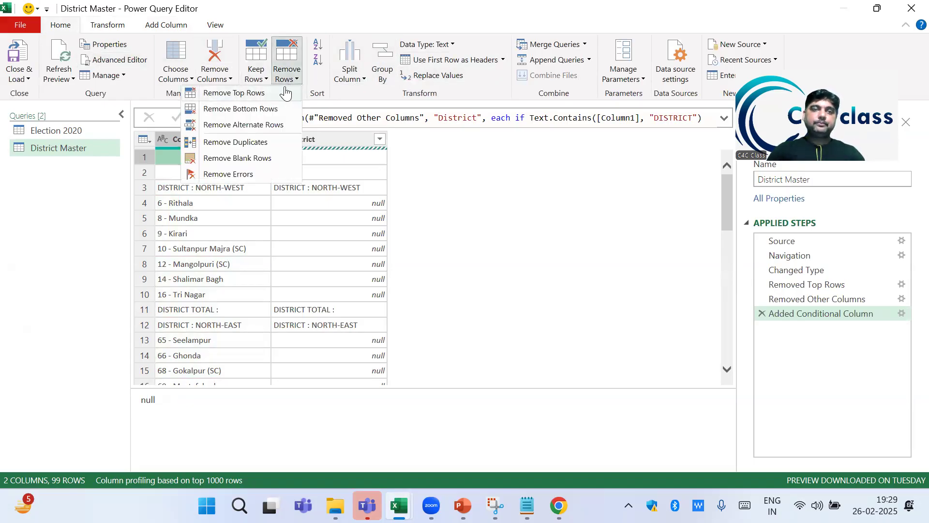
pyautogui.click(286, 92)
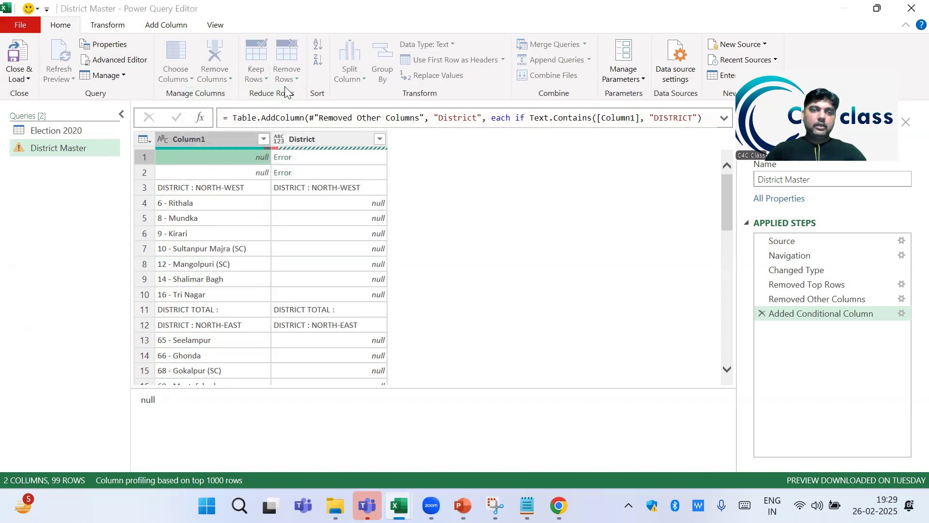
pyautogui.click(209, 160)
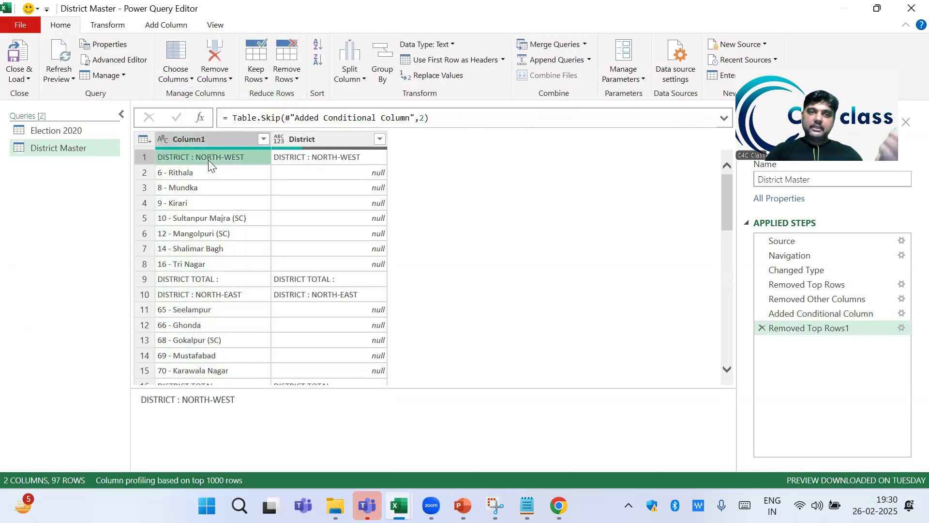
# Step: Fill the District column down so every null row takes the district value above it
pyautogui.click(339, 139)
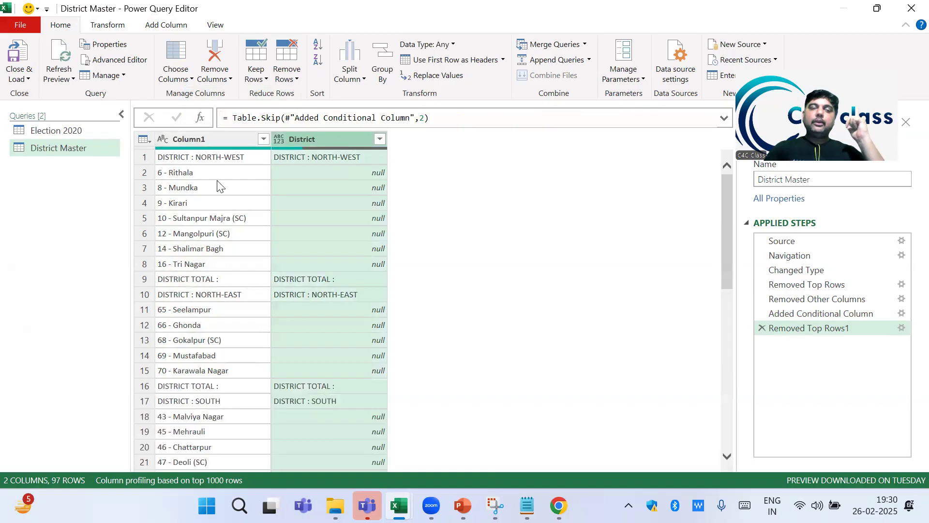
pyautogui.click(188, 162)
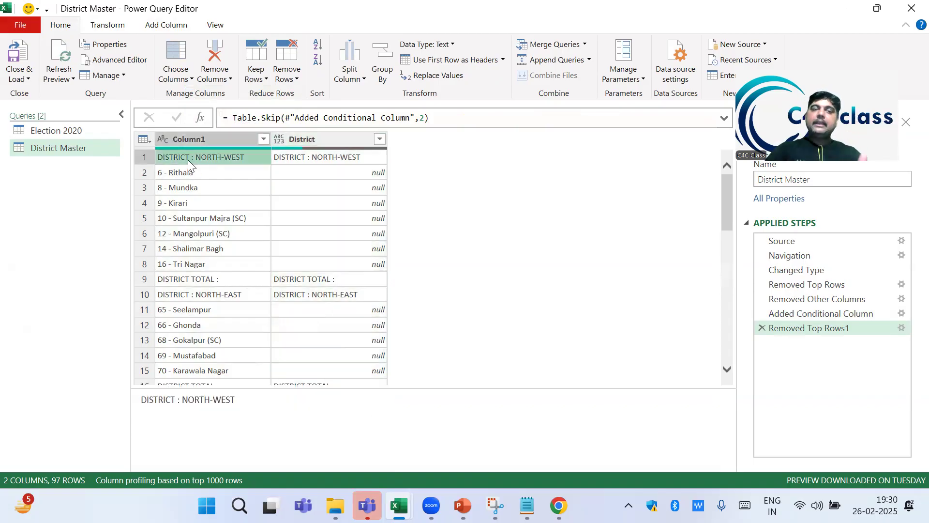
pyautogui.click(318, 173)
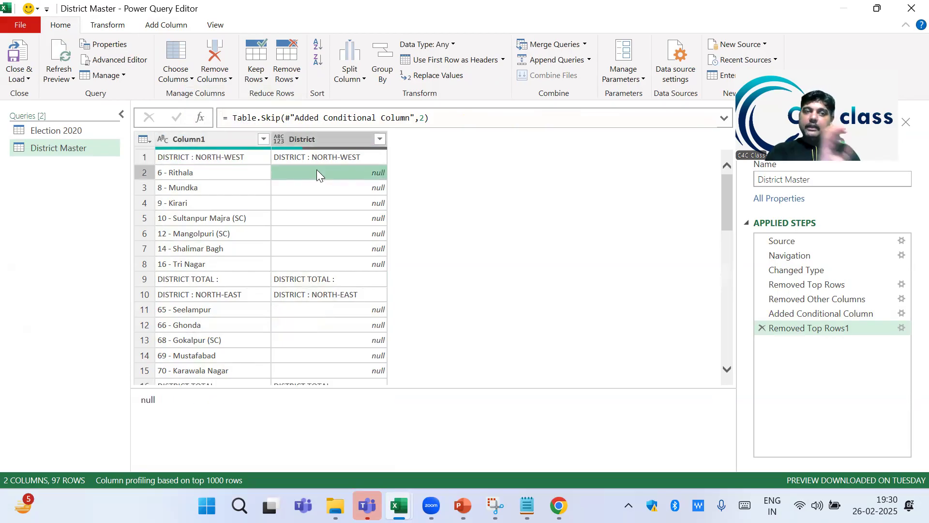
pyautogui.press('Down')
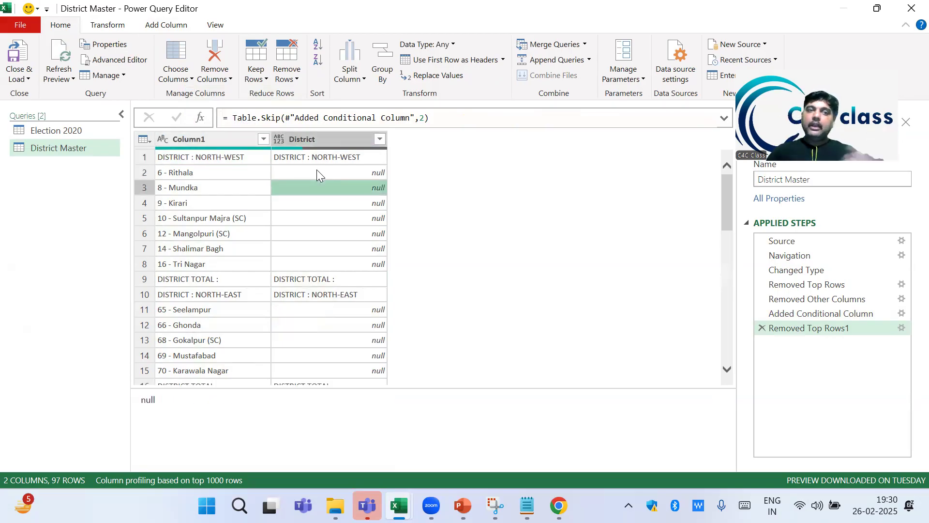
pyautogui.press('Down')
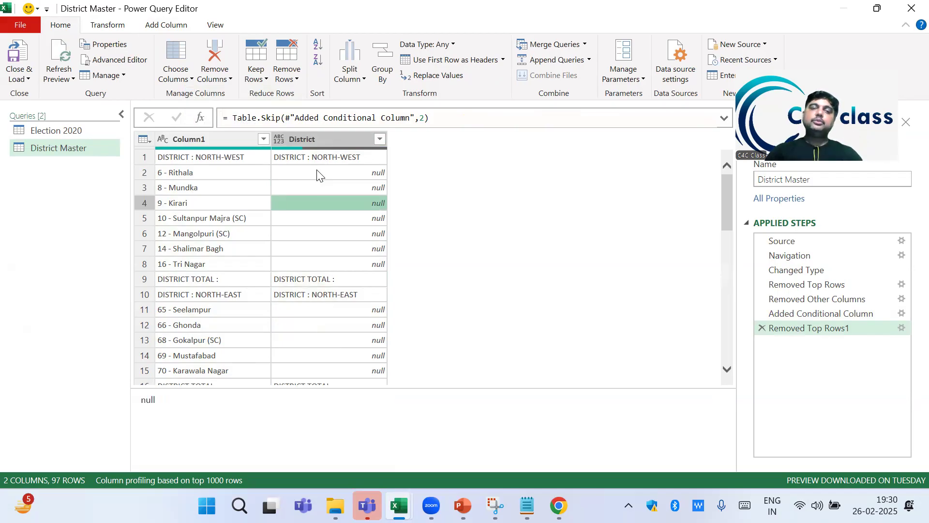
pyautogui.click(331, 139)
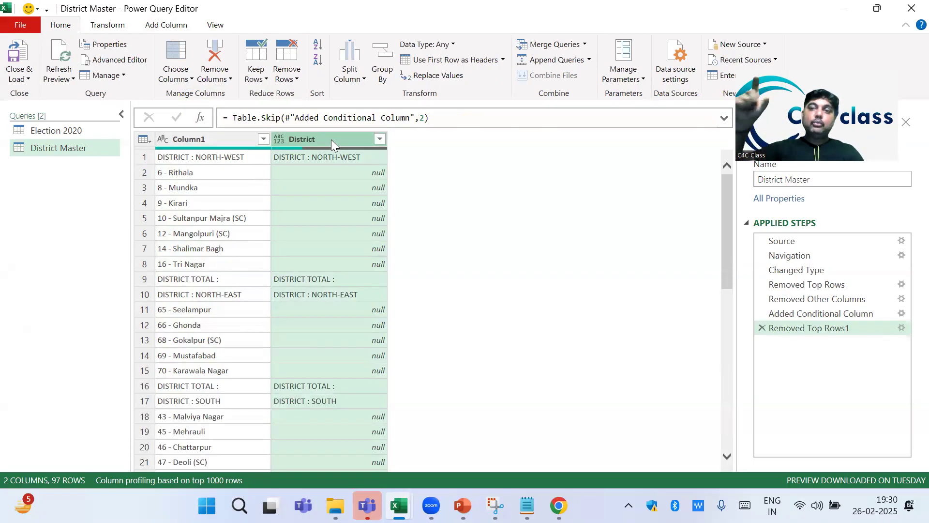
pyautogui.click(104, 27)
pyautogui.click(258, 59)
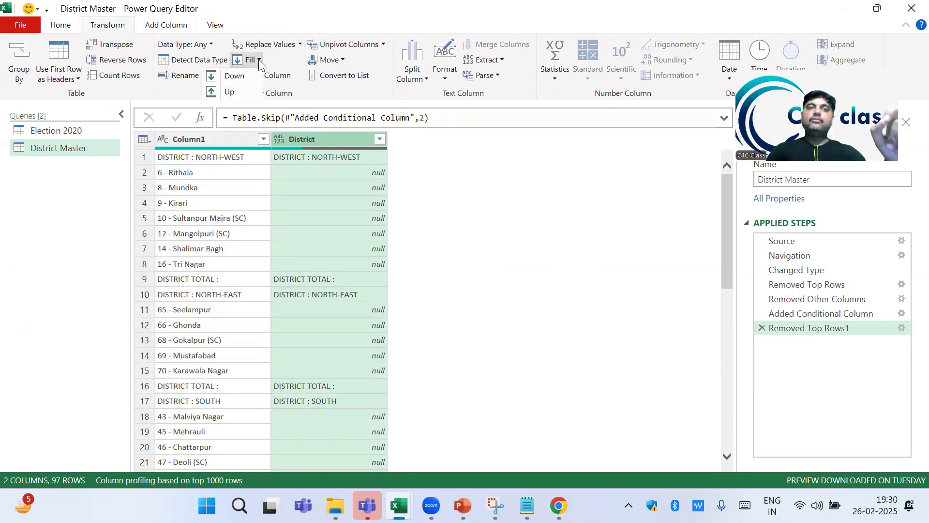
pyautogui.click(239, 76)
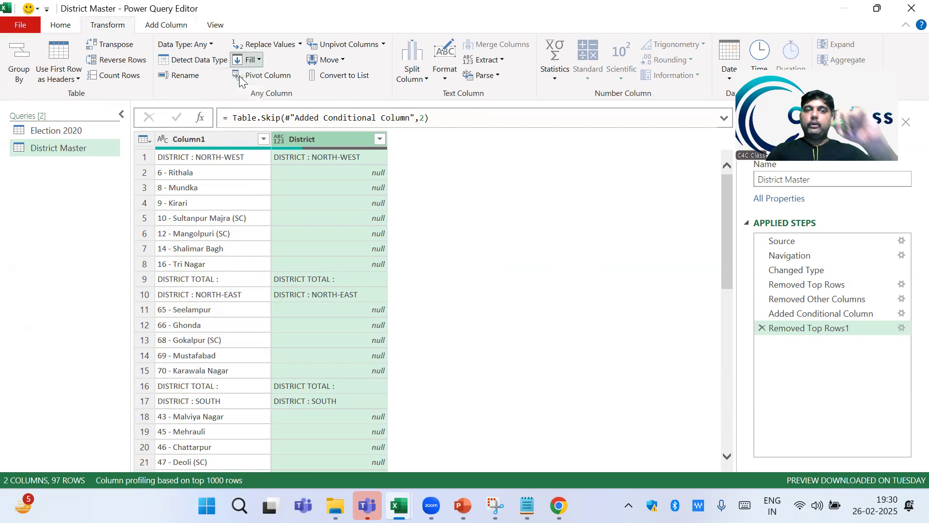
# Step: Replace the prefix "DISTRICT : " with nothing in the District column, copying the prefix text from one of its cells
pyautogui.click(338, 183)
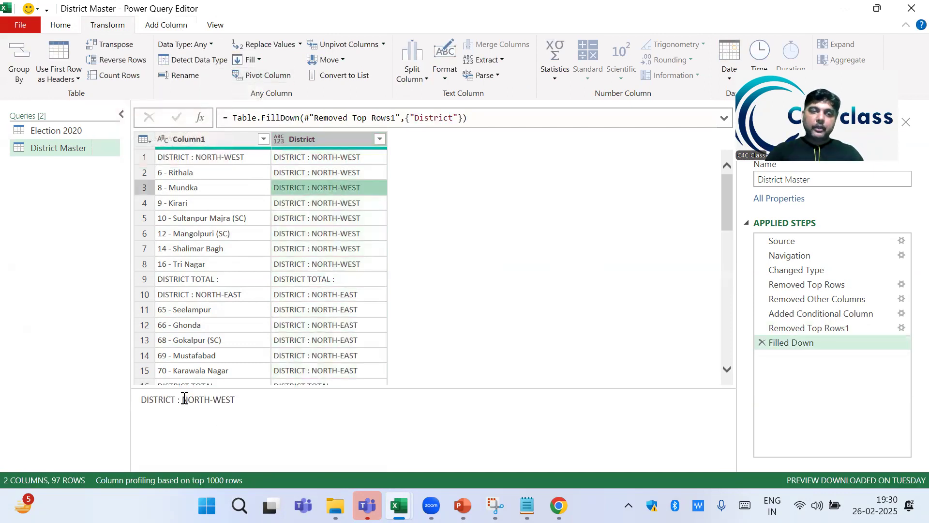
pyautogui.hotkey('ctrl', 'shift', 'Left')
pyautogui.hotkey('ctrl', 'shift', 'Left')
pyautogui.hotkey('ctrl', 'c')
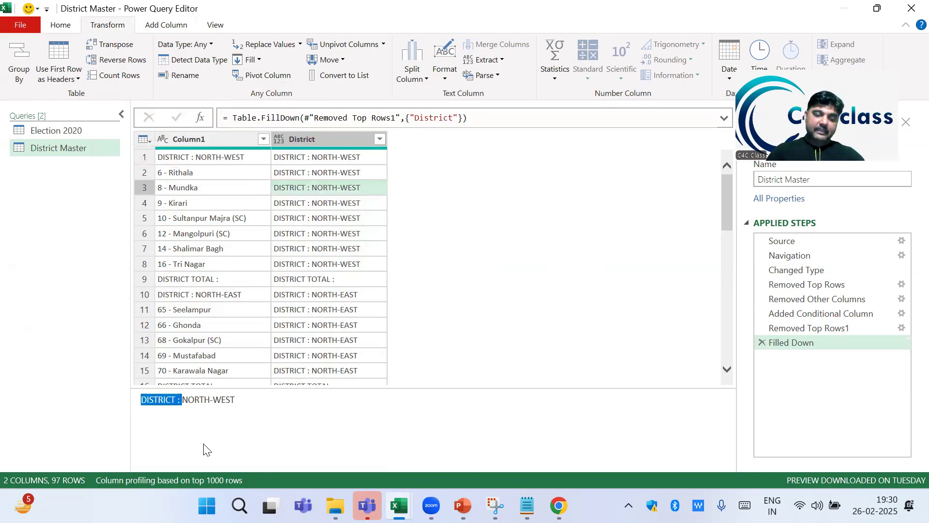
pyautogui.click(312, 137)
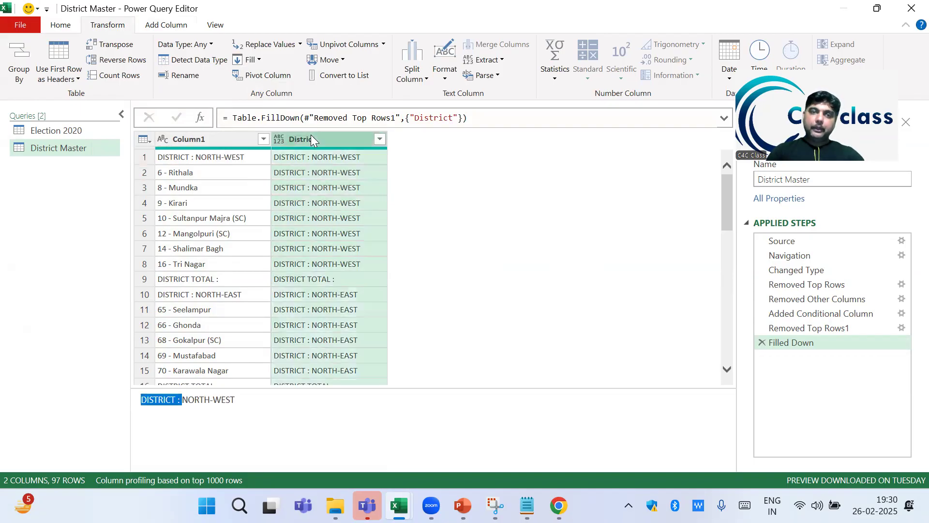
pyautogui.click(274, 45)
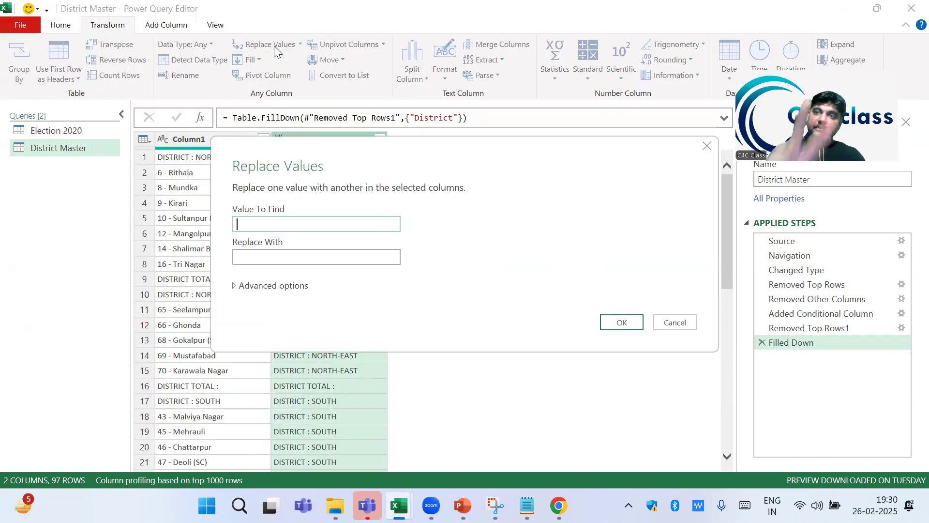
pyautogui.hotkey('ctrl', 'v')
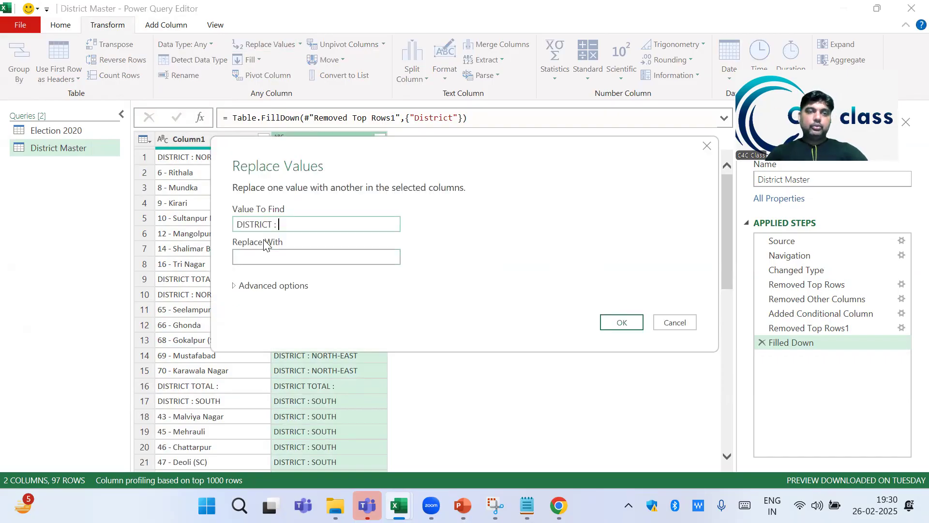
pyautogui.click(266, 258)
pyautogui.click(622, 323)
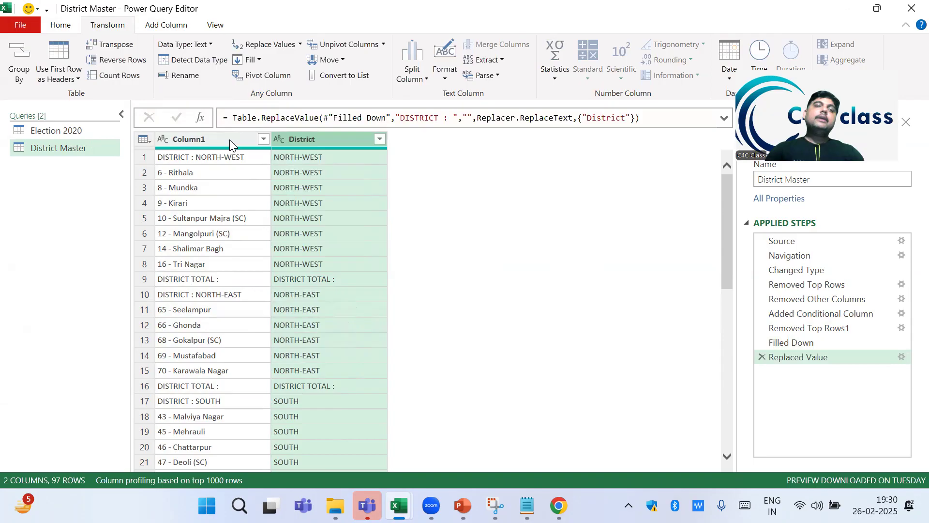
# Step: Filter Column1 to keep only rows that do not contain DISTRICT
pyautogui.click(196, 158)
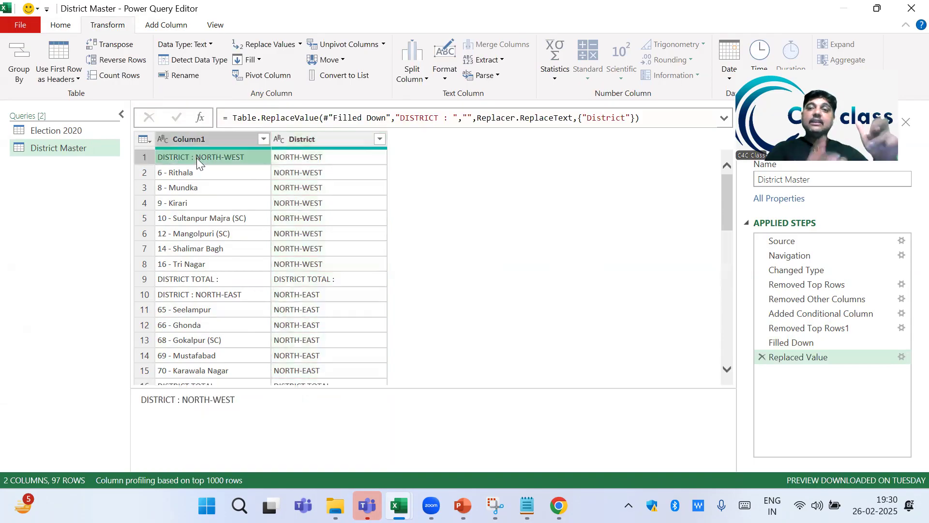
pyautogui.click(264, 141)
pyautogui.click(264, 140)
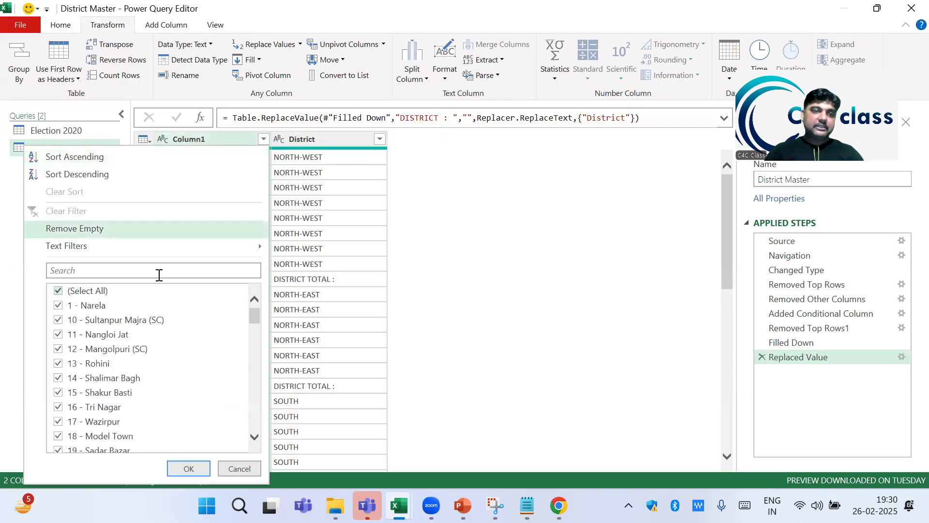
pyautogui.moveTo(148, 246)
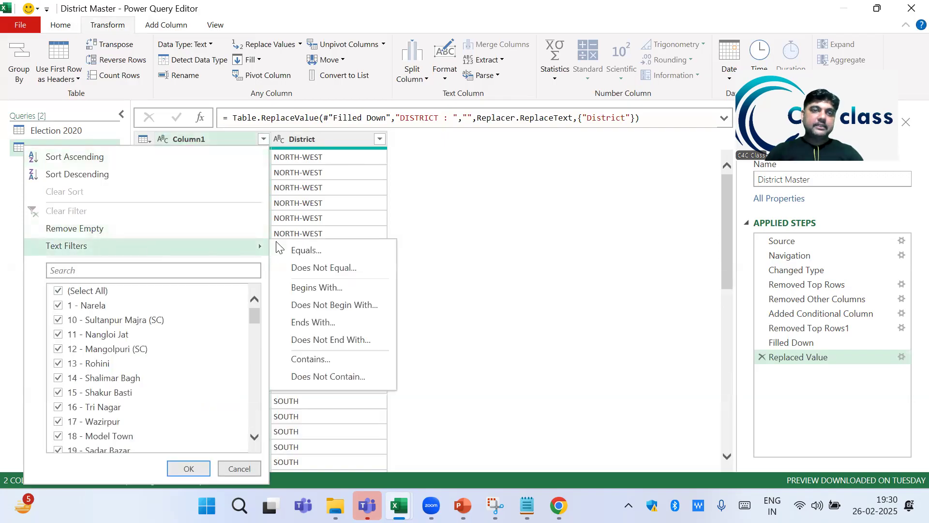
pyautogui.click(319, 377)
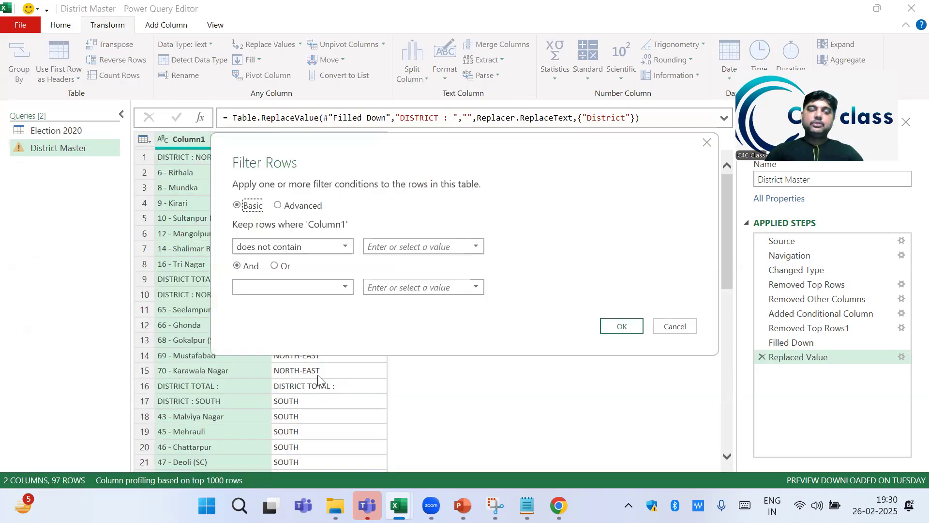
pyautogui.click(438, 243)
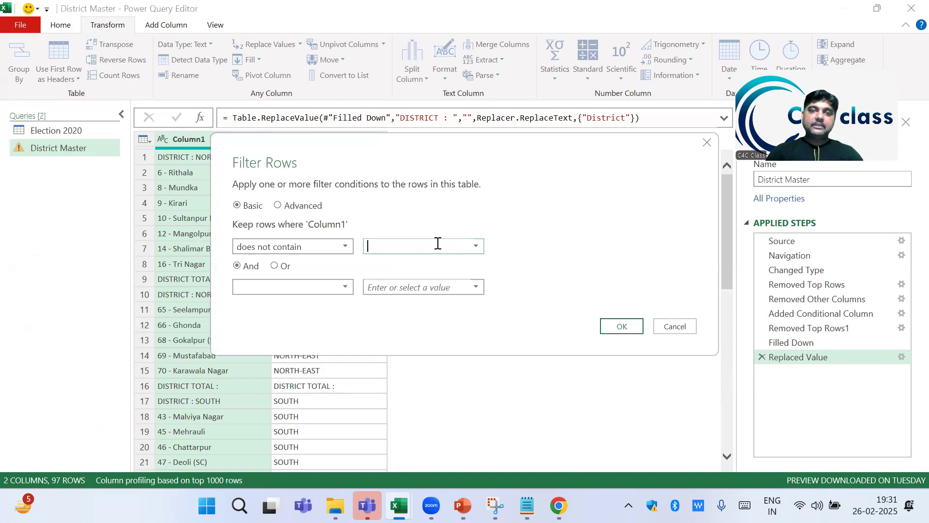
pyautogui.write('DIS')
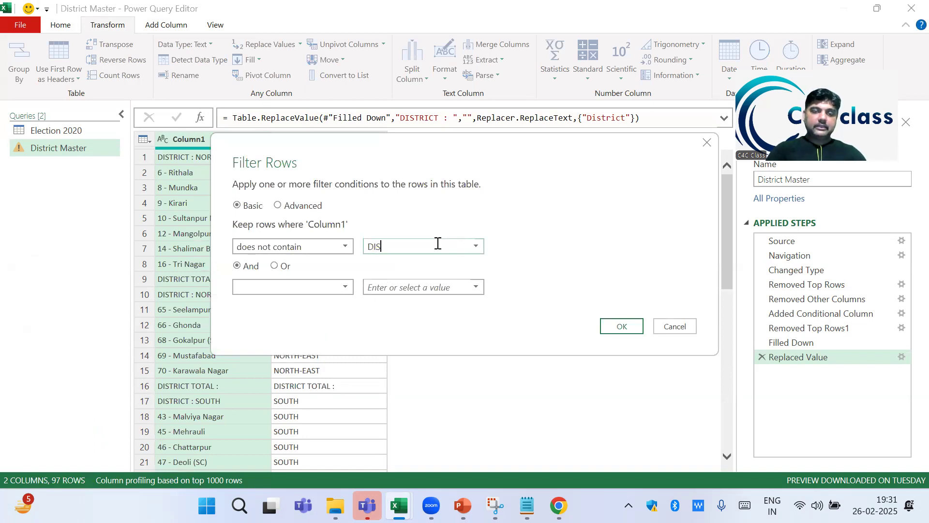
pyautogui.write('TRICT')
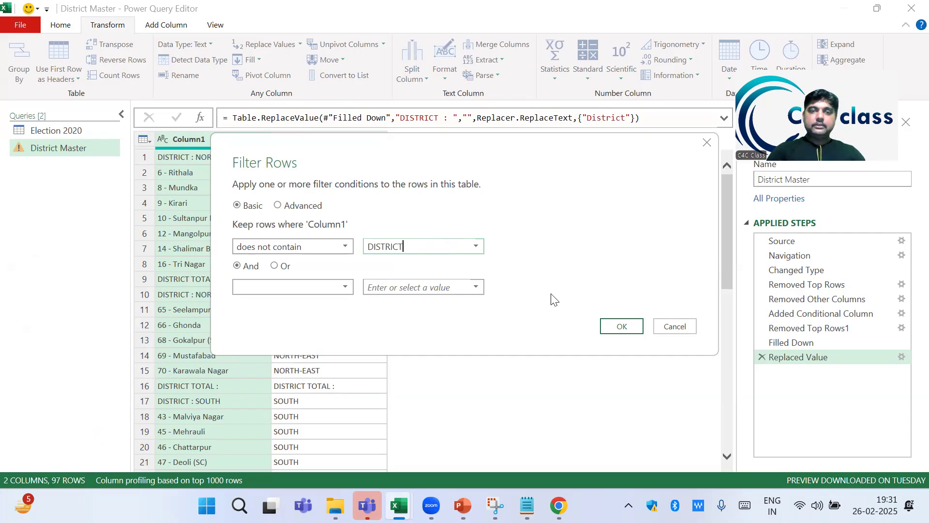
pyautogui.click(622, 326)
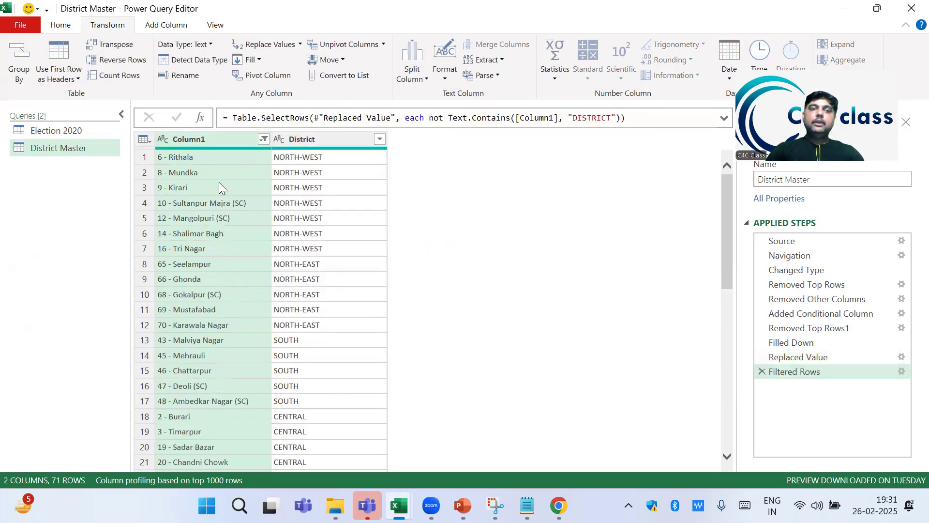
# Step: Split Column1 by the custom delimiter "-" at each occurrence to separate constituency numbers from names
pyautogui.click(211, 155)
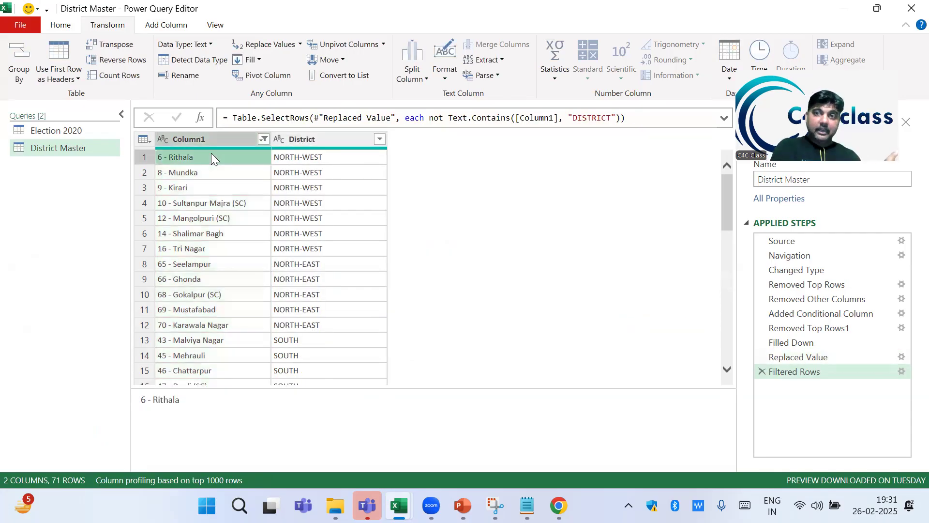
pyautogui.click(341, 140)
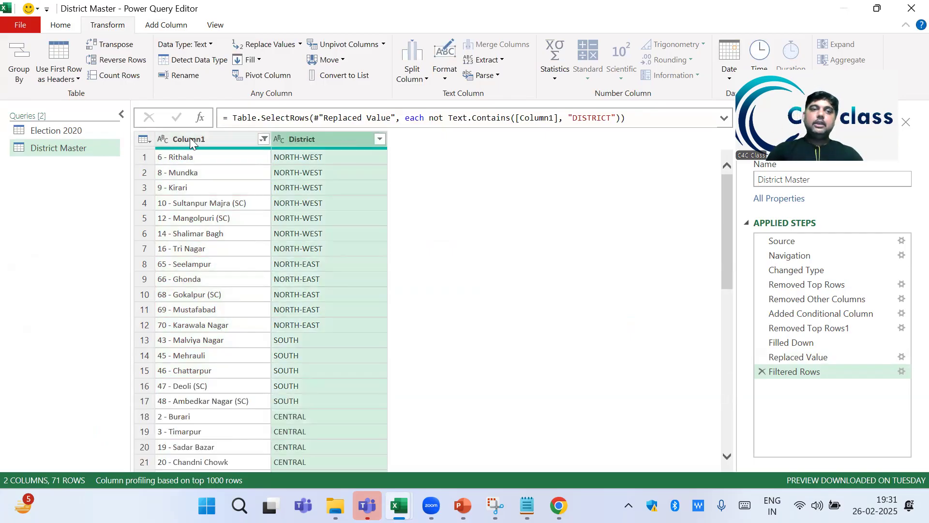
pyautogui.click(191, 139)
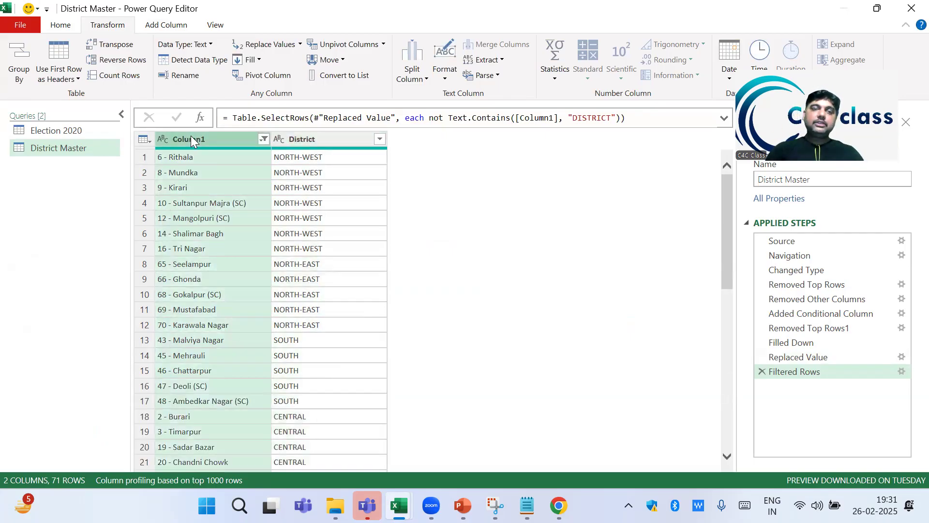
pyautogui.click(425, 78)
pyautogui.click(388, 94)
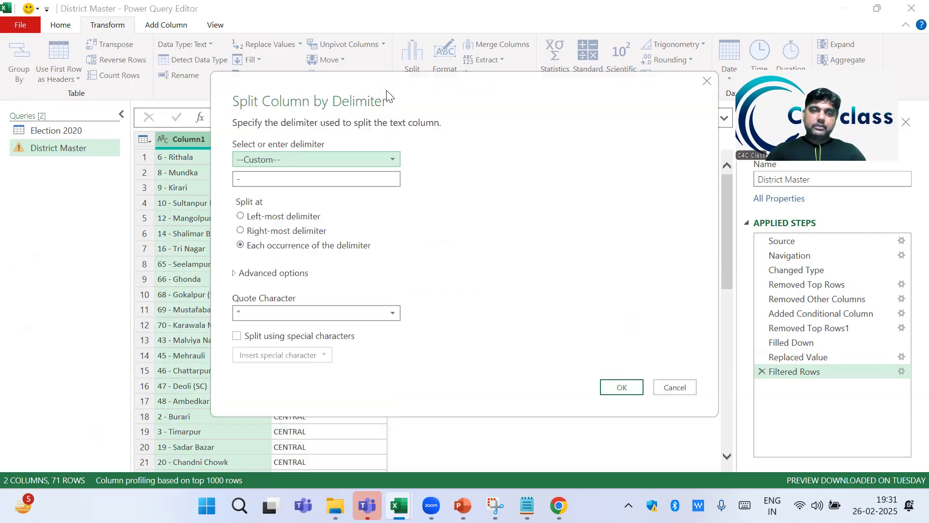
pyautogui.click(621, 387)
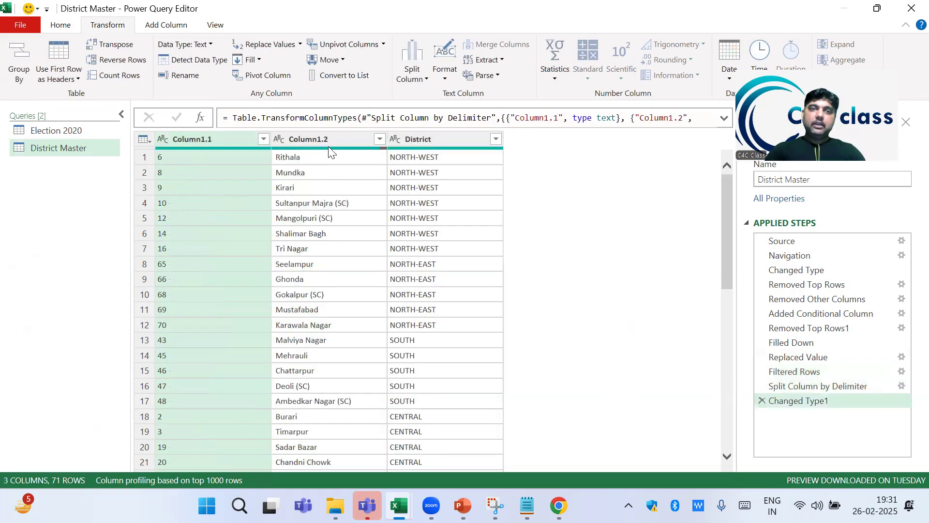
# Step: Check the first constituency name in Column1.2 for a leading space
pyautogui.click(324, 141)
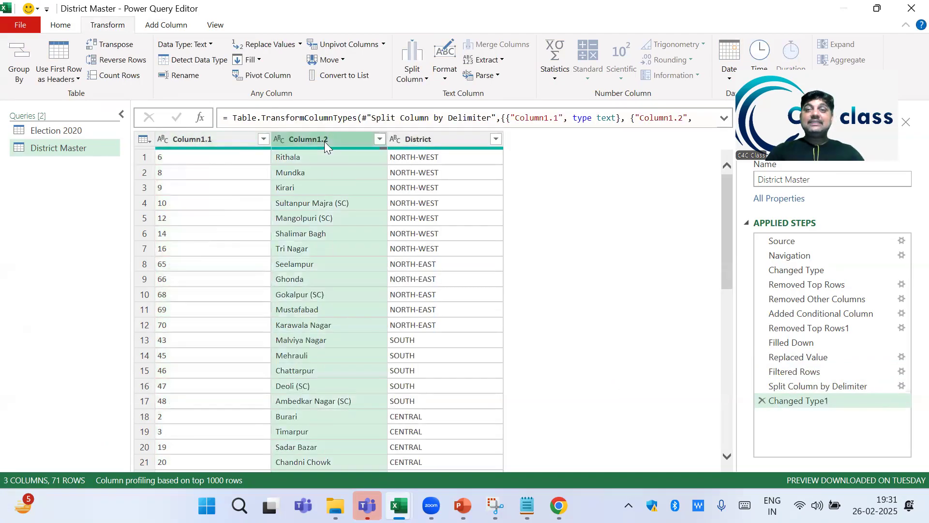
pyautogui.click(301, 157)
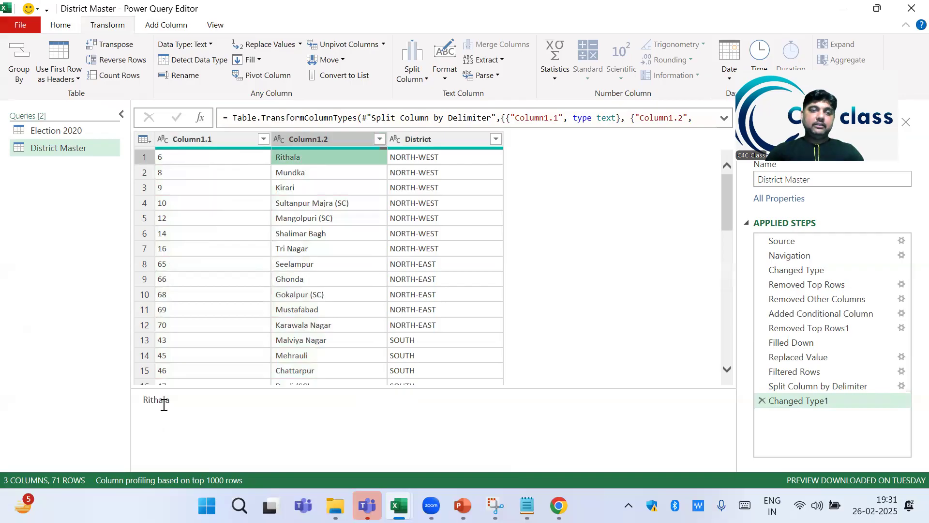
pyautogui.moveTo(146, 403); pyautogui.dragTo(140, 404)
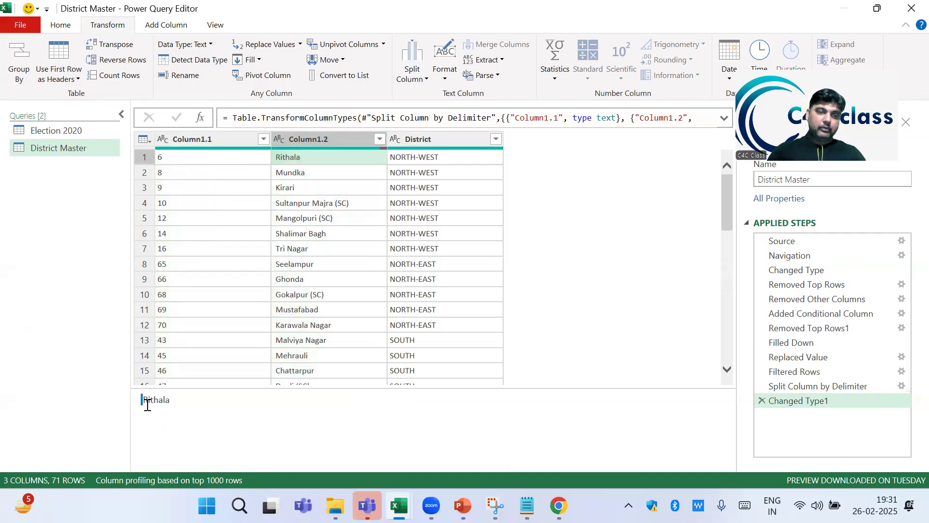
# Step: Trim the extra spaces from the constituency names in Column1.2
pyautogui.click(299, 139)
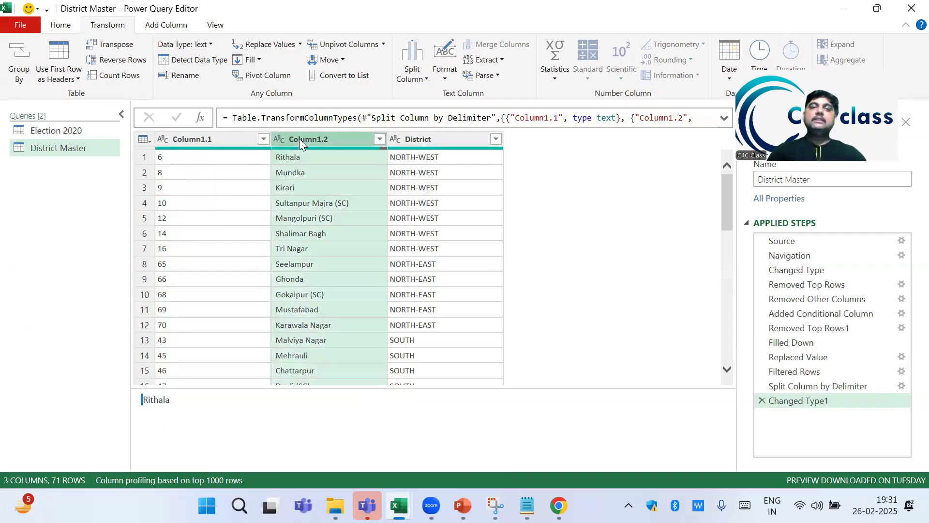
pyautogui.click(448, 80)
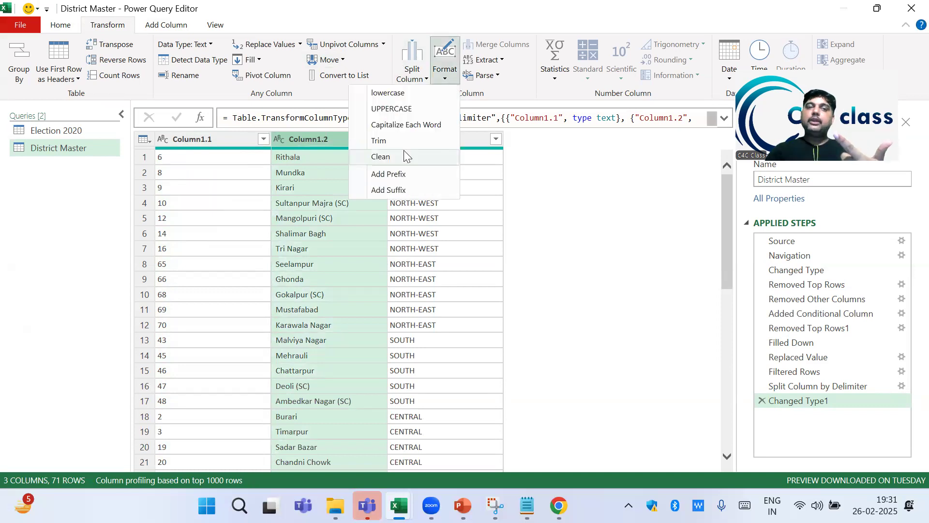
pyautogui.click(394, 141)
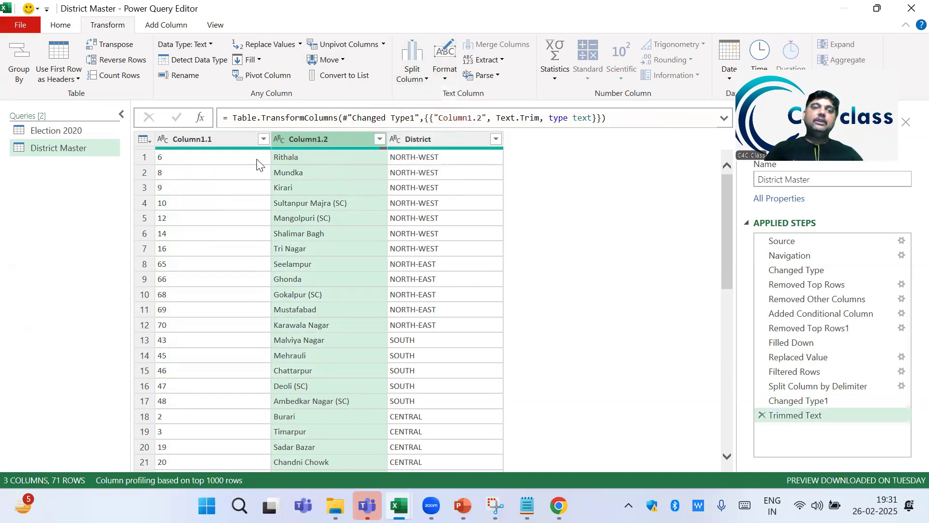
# Step: Rename Column1.1 as AC No and Column1.2 as AC
pyautogui.doubleClick(215, 139)
pyautogui.write('AC No')
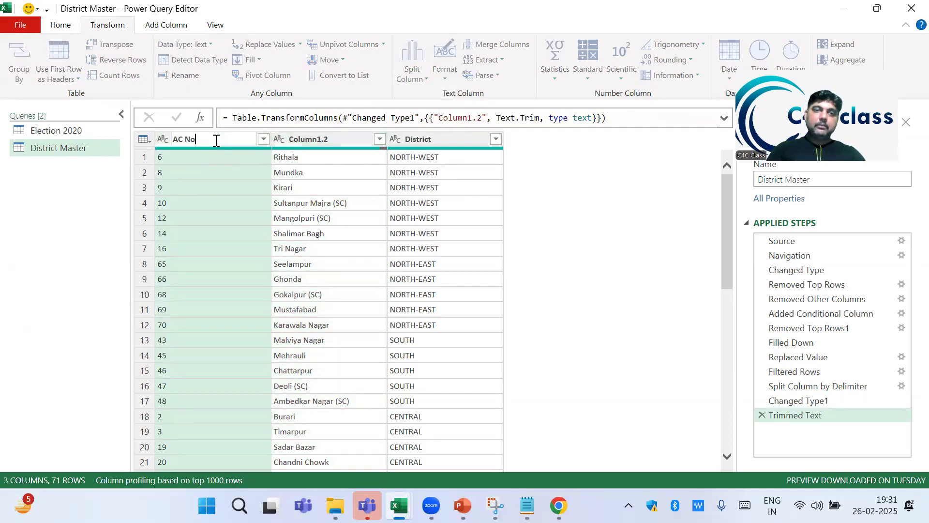
pyautogui.press('Return')
pyautogui.doubleClick(312, 139)
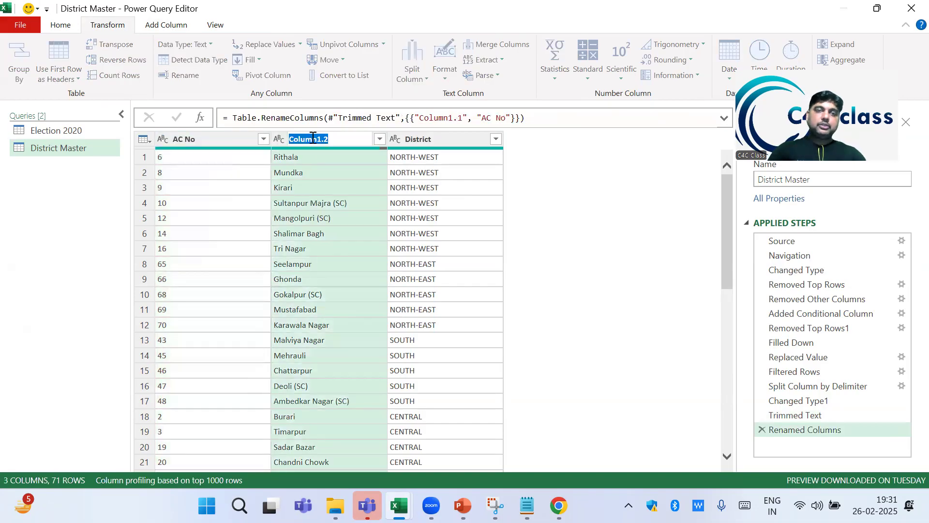
pyautogui.write('AC')
pyautogui.press('Return')
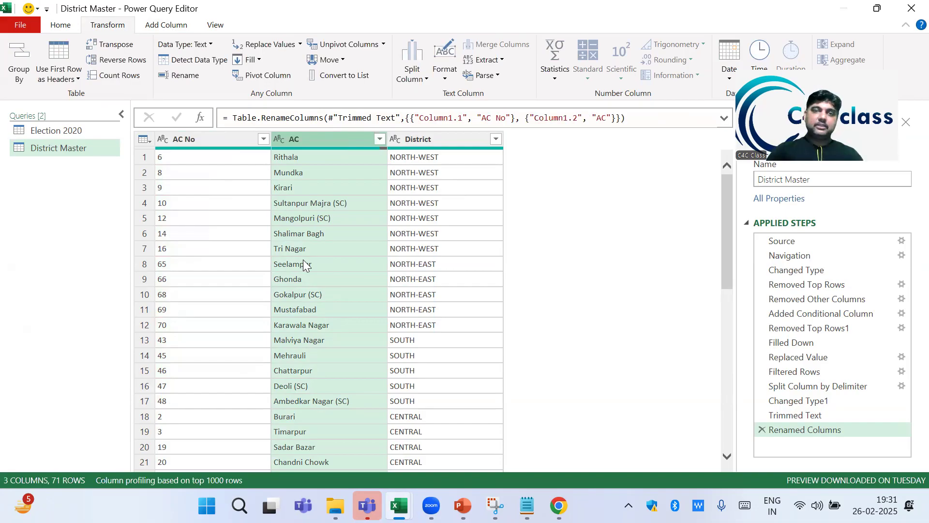
# Step: In the Election 2020 query, filter Column1 to exclude every "DISTRICT :" heading, DISTRICT TOTAL and NCT OF DELHI TOTAL, keeping the nulls and constituencies
pyautogui.click(68, 130)
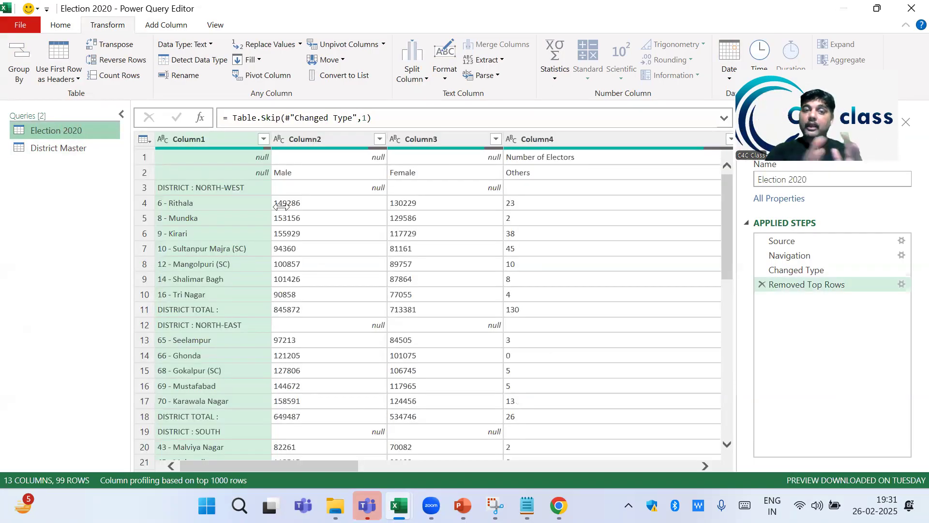
pyautogui.click(230, 188)
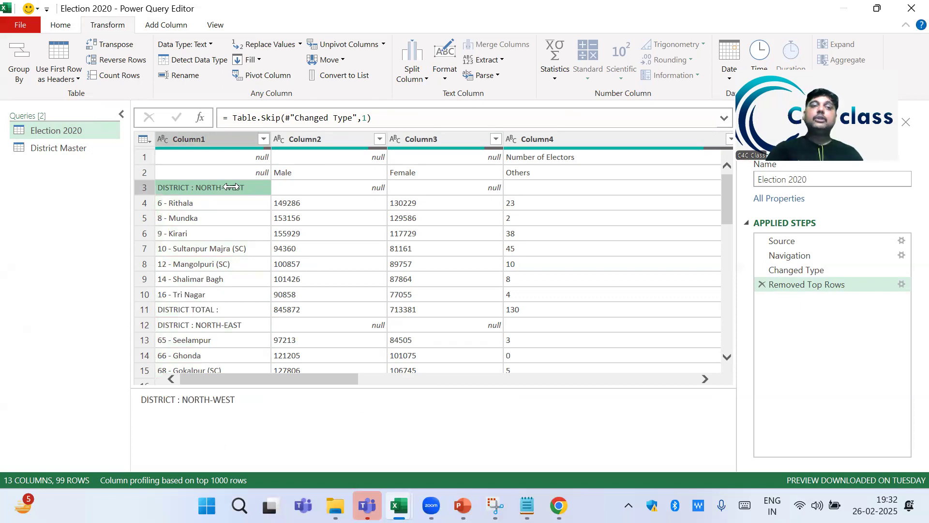
pyautogui.click(244, 158)
pyautogui.press('Down')
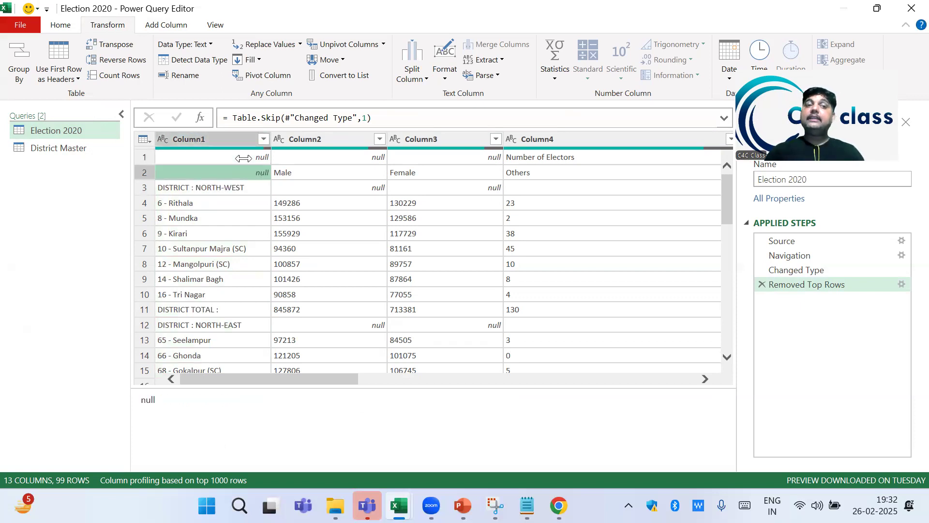
pyautogui.click(263, 139)
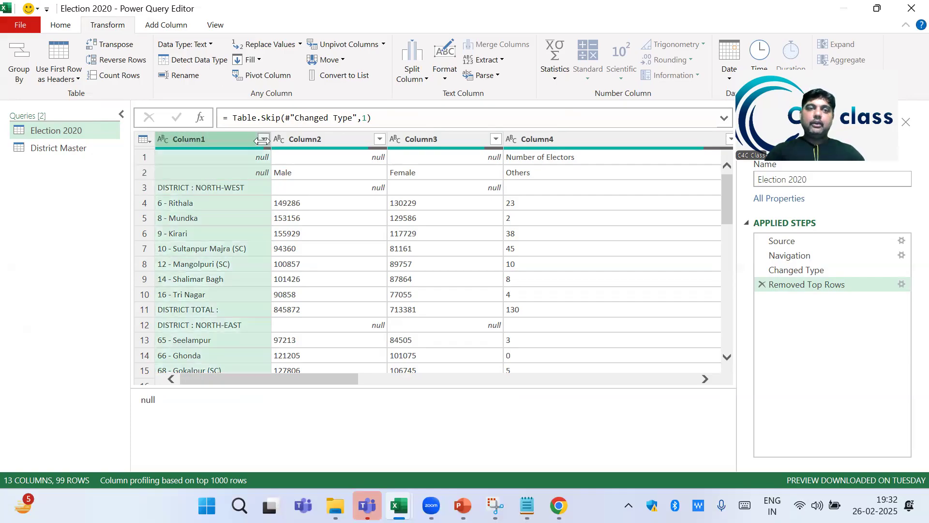
pyautogui.moveTo(255, 306); pyautogui.dragTo(255, 419)
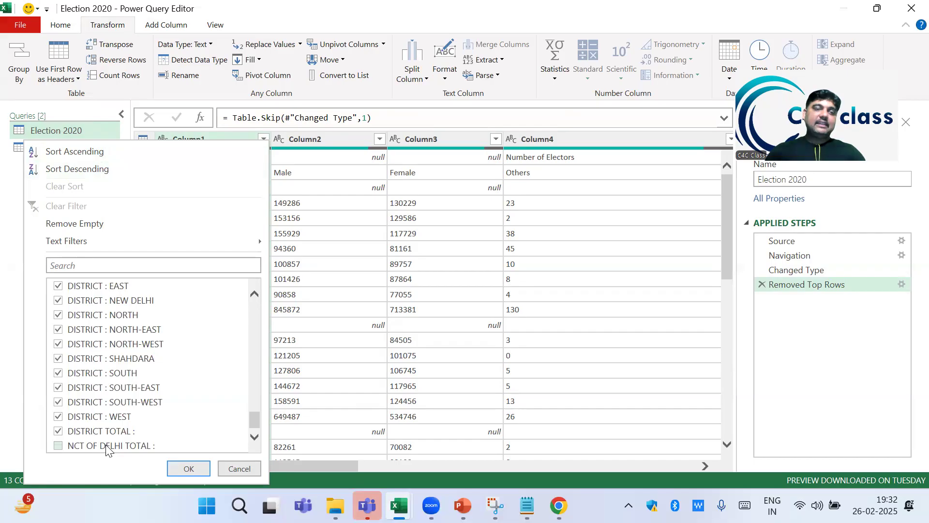
pyautogui.scroll(1, 102, 445)
pyautogui.click(94, 450)
pyautogui.click(93, 442)
pyautogui.click(80, 409)
pyautogui.click(58, 395)
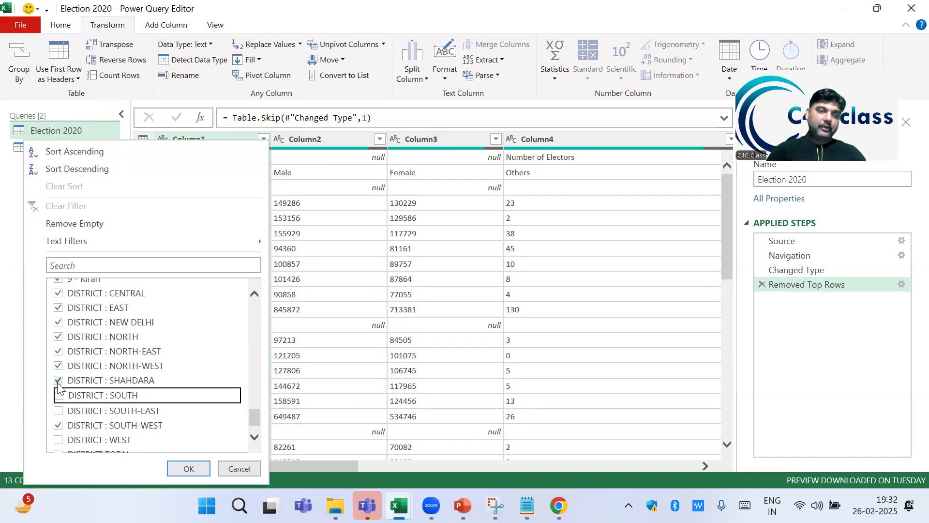
pyautogui.click(58, 381)
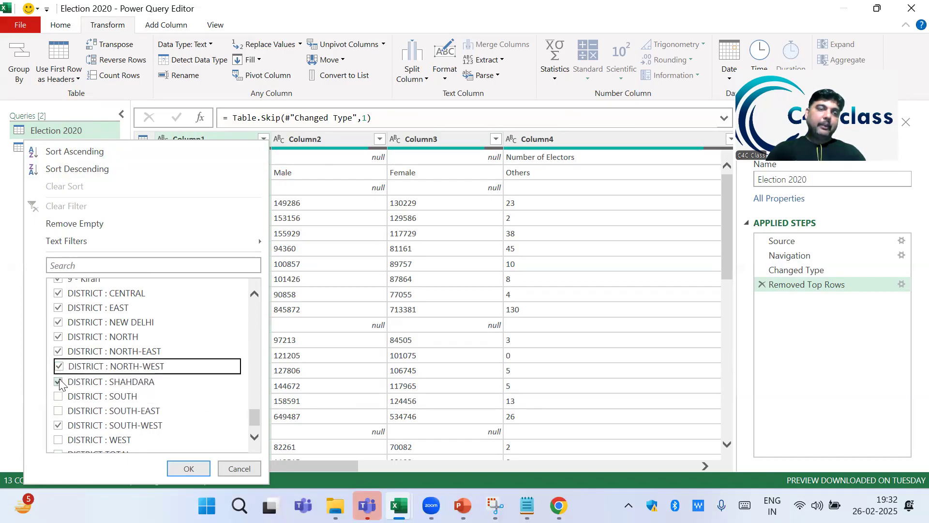
pyautogui.click(59, 380)
pyautogui.click(58, 366)
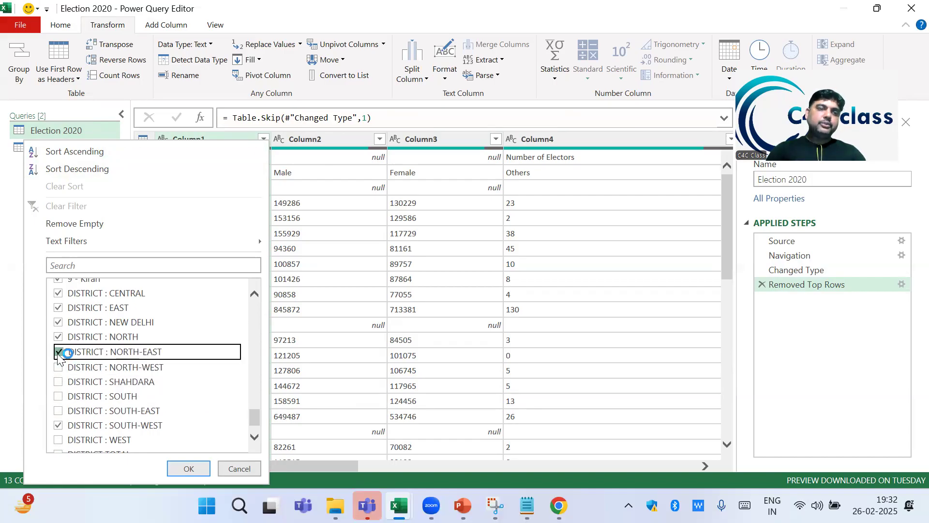
pyautogui.click(58, 335)
pyautogui.click(58, 322)
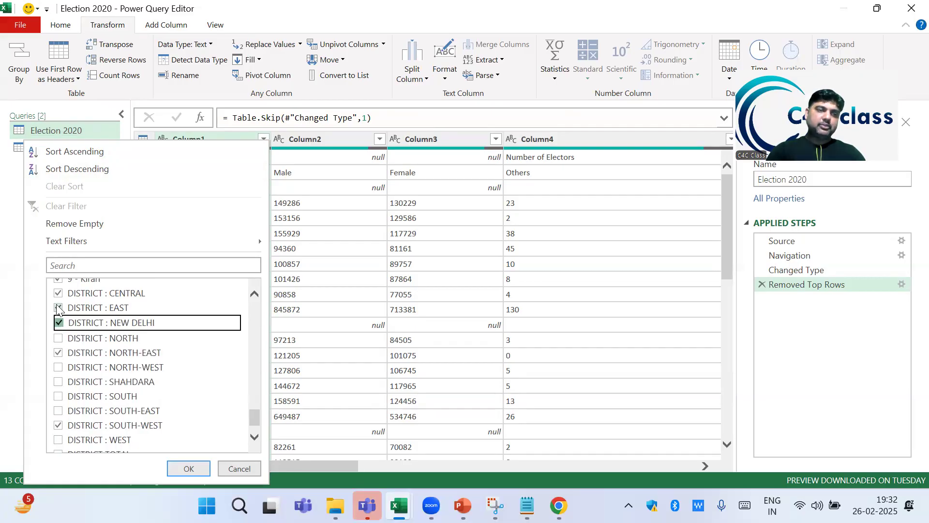
pyautogui.click(58, 307)
pyautogui.click(58, 293)
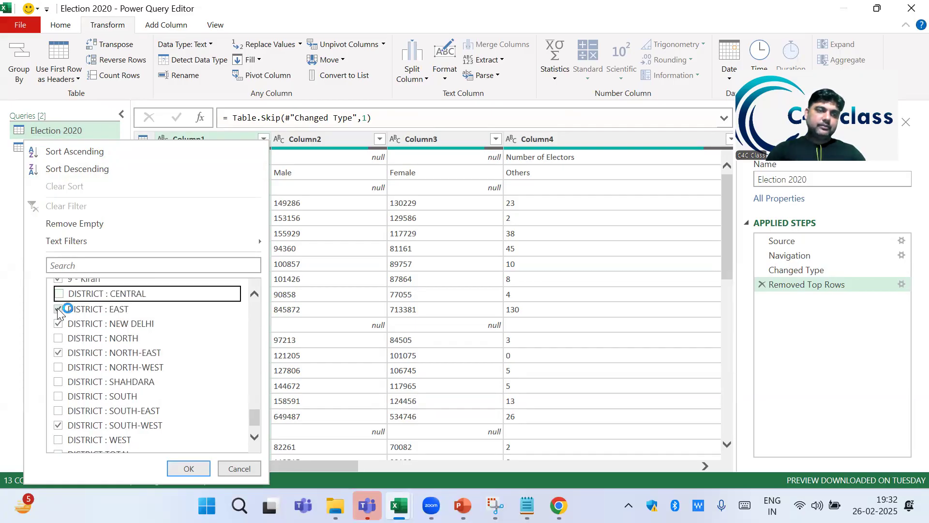
pyautogui.click(58, 307)
pyautogui.click(58, 323)
pyautogui.click(58, 351)
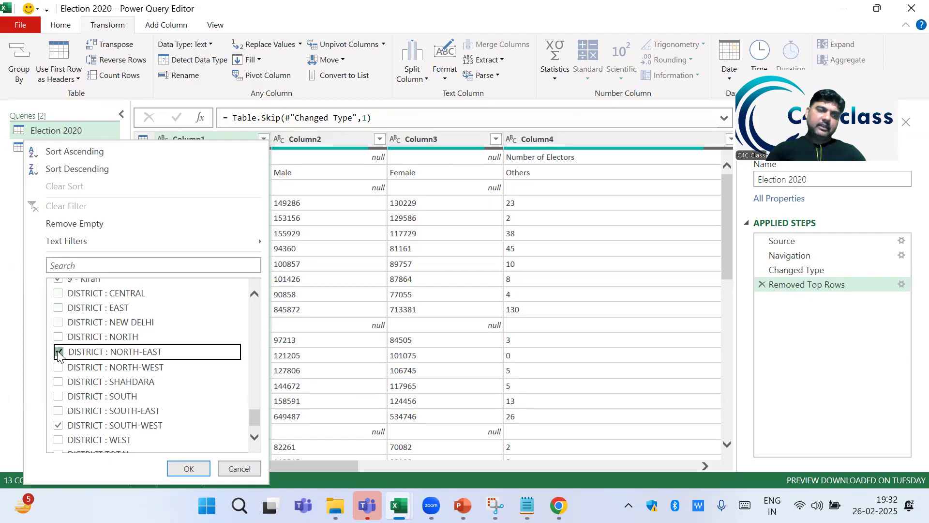
pyautogui.click(58, 425)
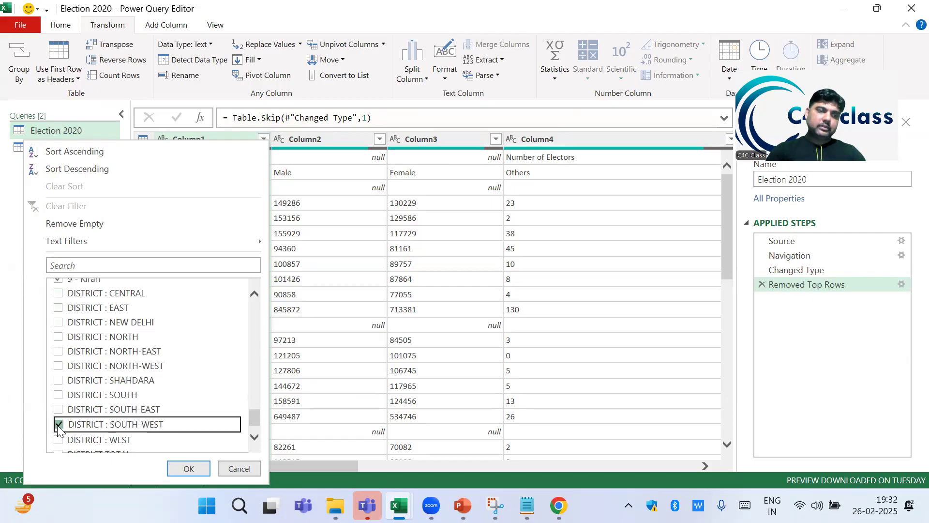
pyautogui.click(254, 293)
pyautogui.click(254, 293)
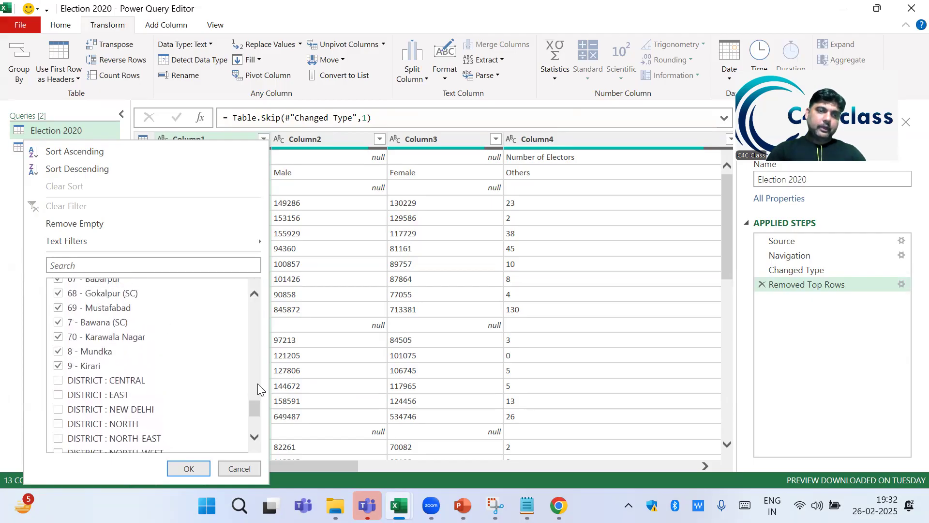
pyautogui.click(253, 438)
pyautogui.scroll(-2, 253, 437)
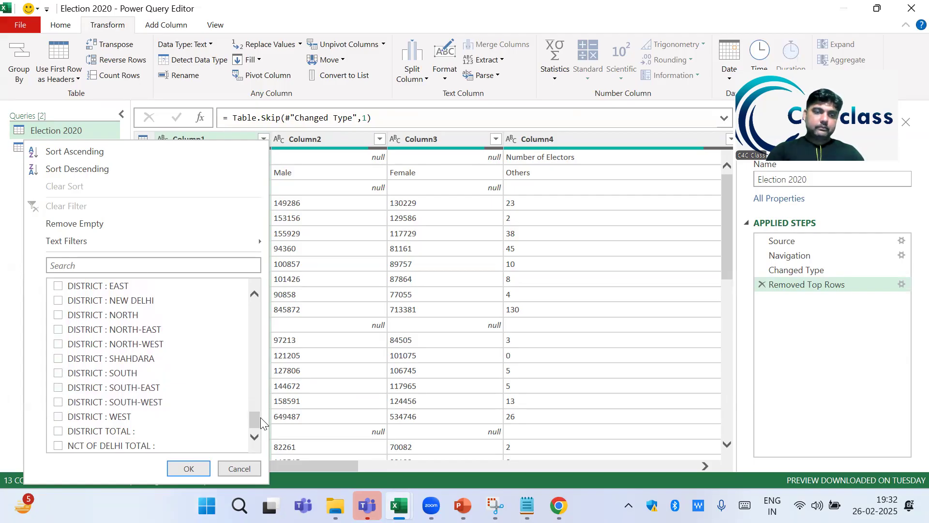
pyautogui.click(179, 472)
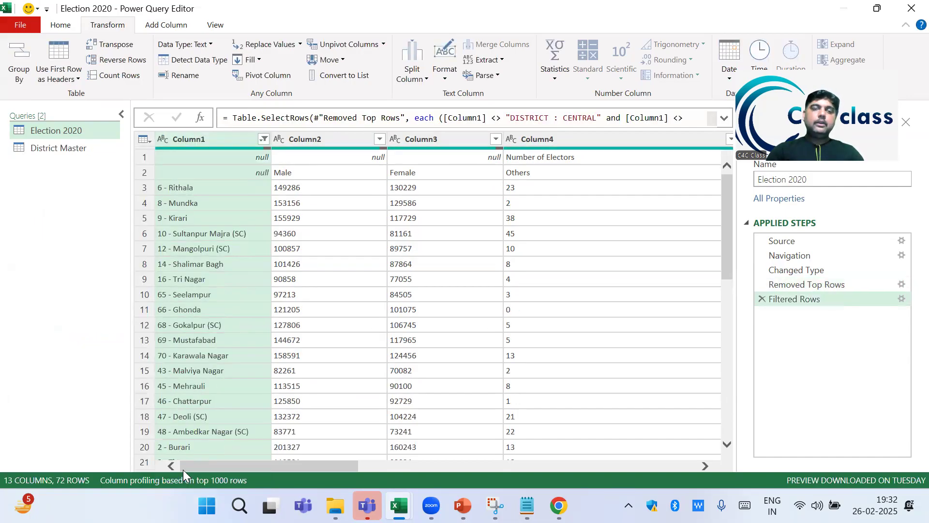
# Step: Remove the Total columns for electors and voters, Column5 and Column9
pyautogui.click(548, 157)
pyautogui.press('Right')
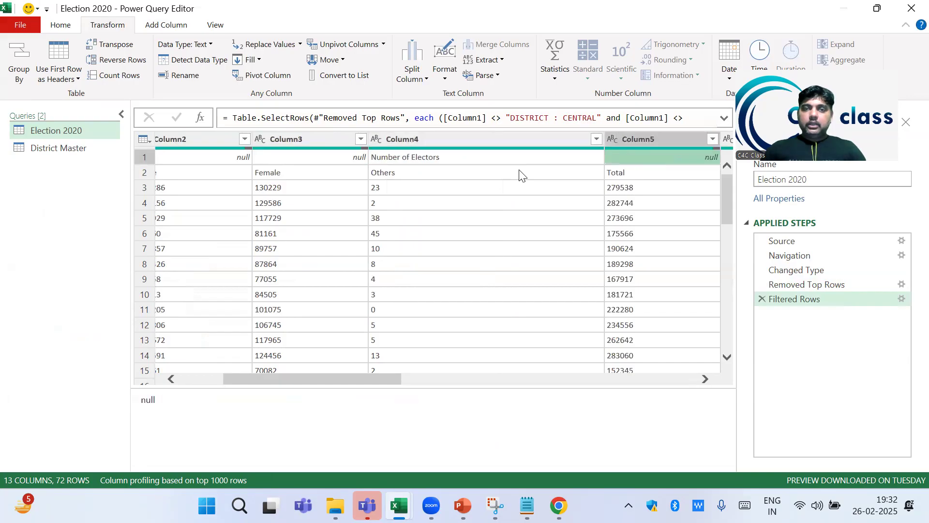
pyautogui.press('Right')
pyautogui.press('Left')
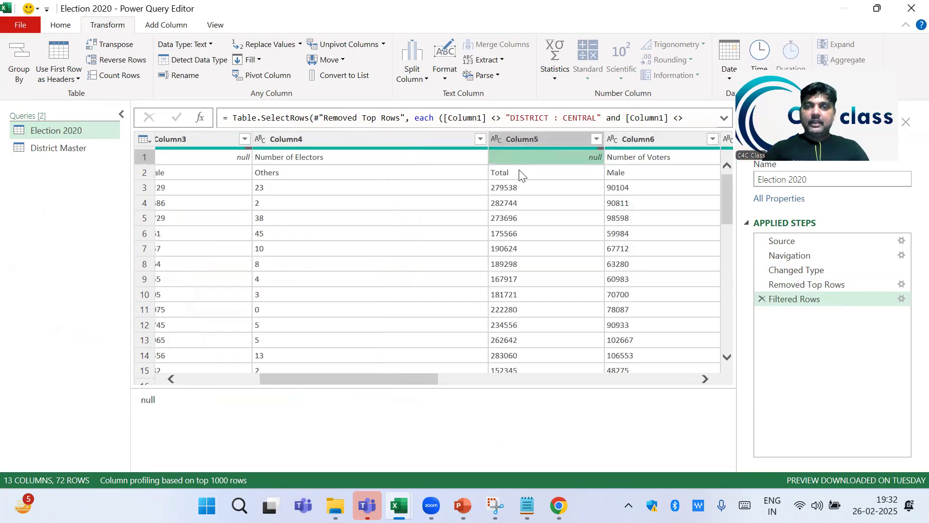
pyautogui.hotkey('ctrl', 'space')
pyautogui.press('Delete')
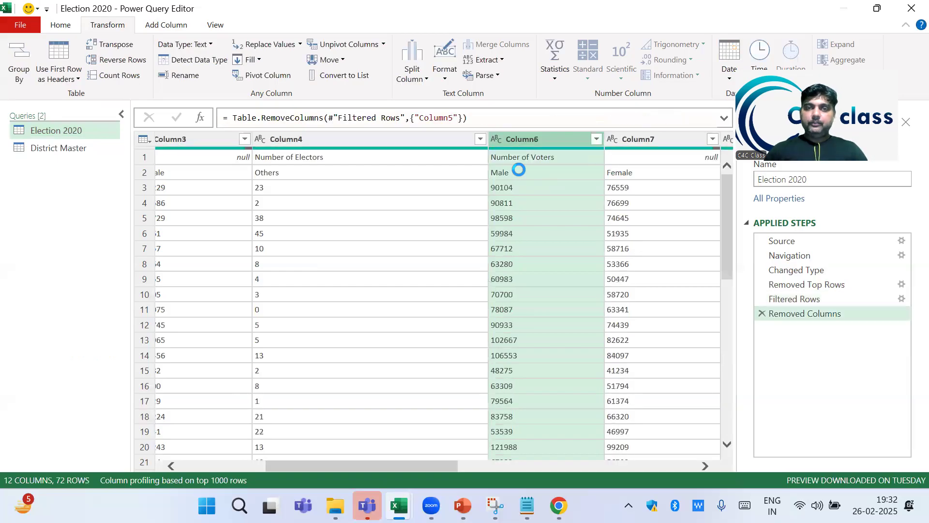
pyautogui.press('Right')
pyautogui.press('Right')
pyautogui.press('Right')
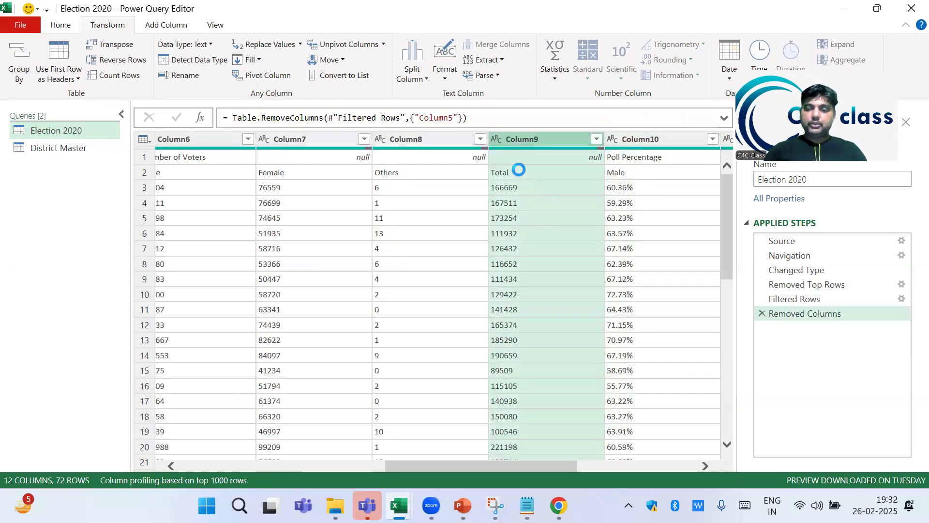
pyautogui.press('Delete')
# Step: Remove the four Poll Percentage columns, Column10 through Column13
pyautogui.hotkey('shift', 'Right')
pyautogui.hotkey('shift', 'Right')
pyautogui.hotkey('shift', 'Right')
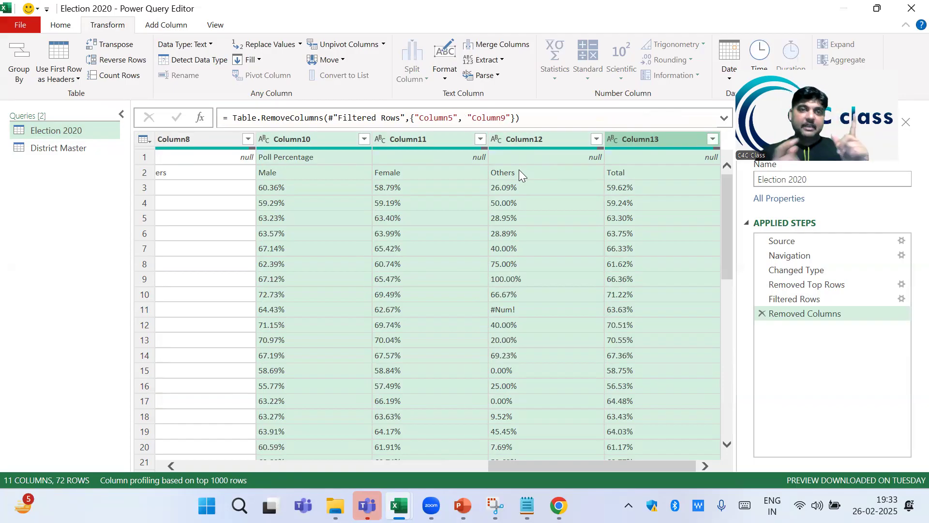
pyautogui.press('Delete')
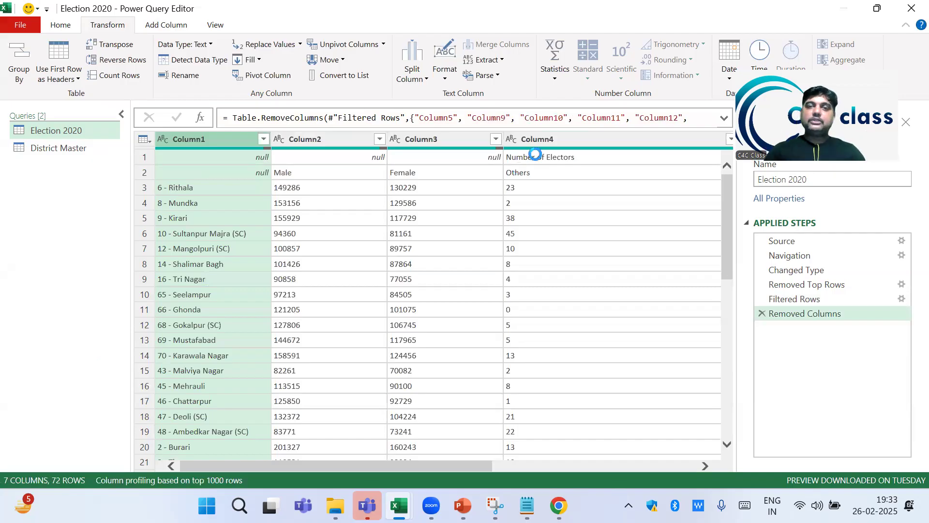
# Step: Transpose the whole Election 2020 table so its rows become columns
pyautogui.click(532, 155)
pyautogui.press('Left')
pyautogui.press('Left')
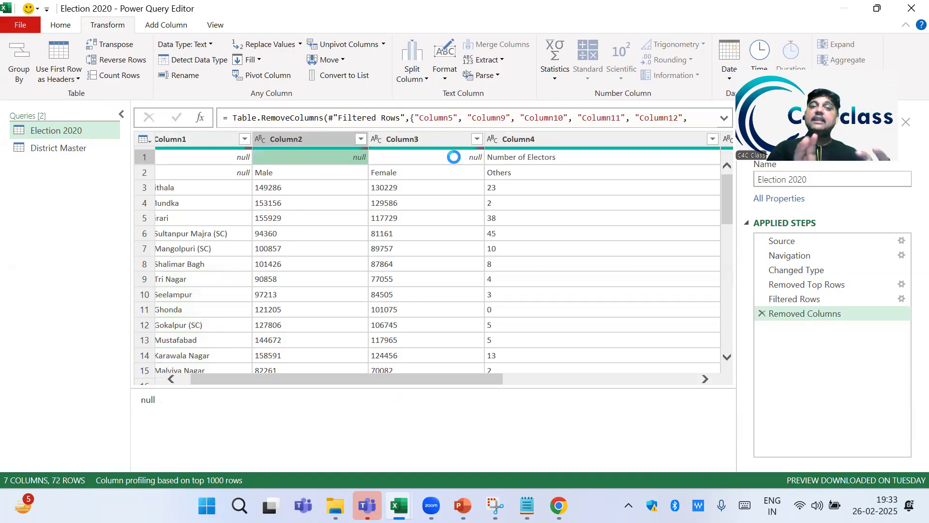
pyautogui.press('Left')
pyautogui.press('Left')
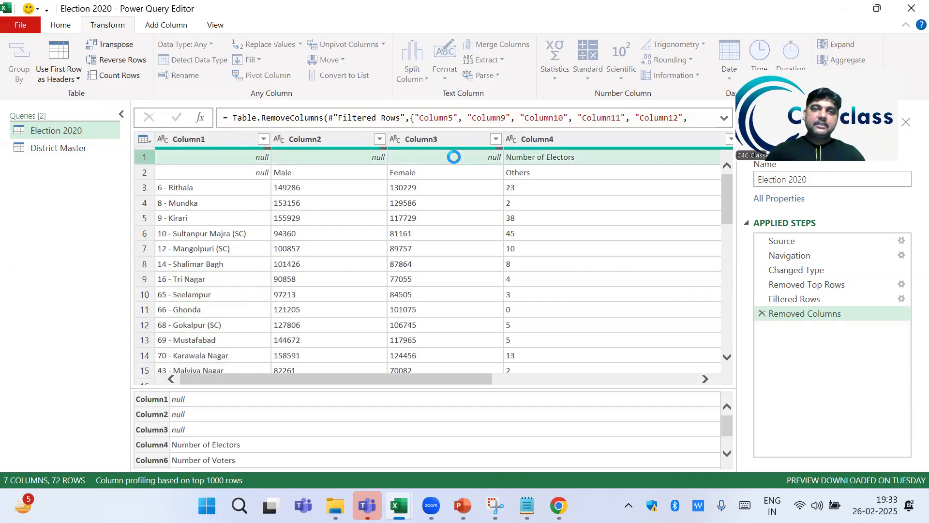
pyautogui.press('Right')
pyautogui.hotkey('ctrl', 'a')
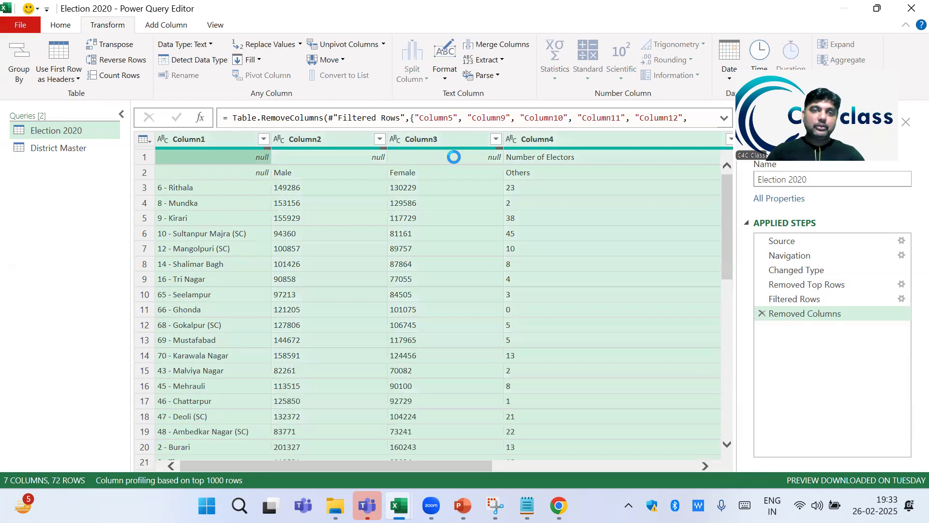
pyautogui.hotkey('alt', 't')
pyautogui.press('t')
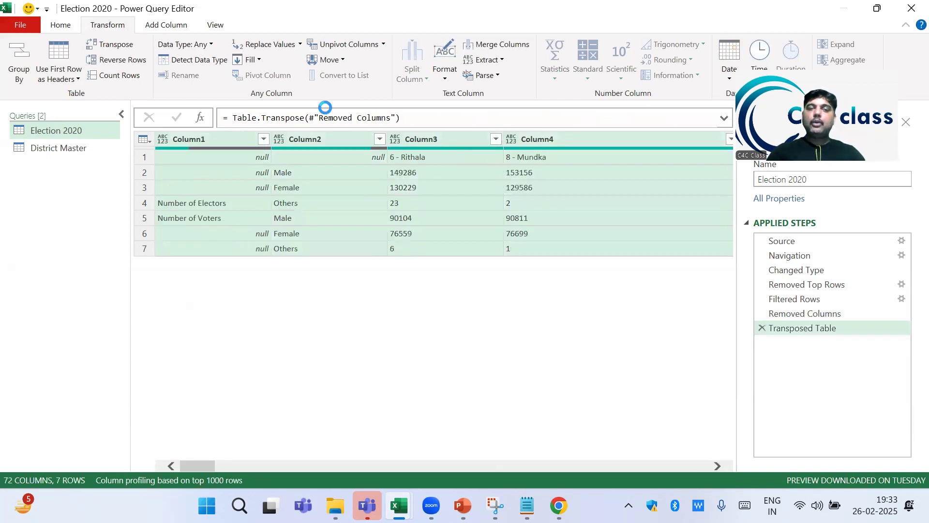
# Step: Promote the first row of the transposed table, which holds the constituency names, to column headers
pyautogui.click(417, 162)
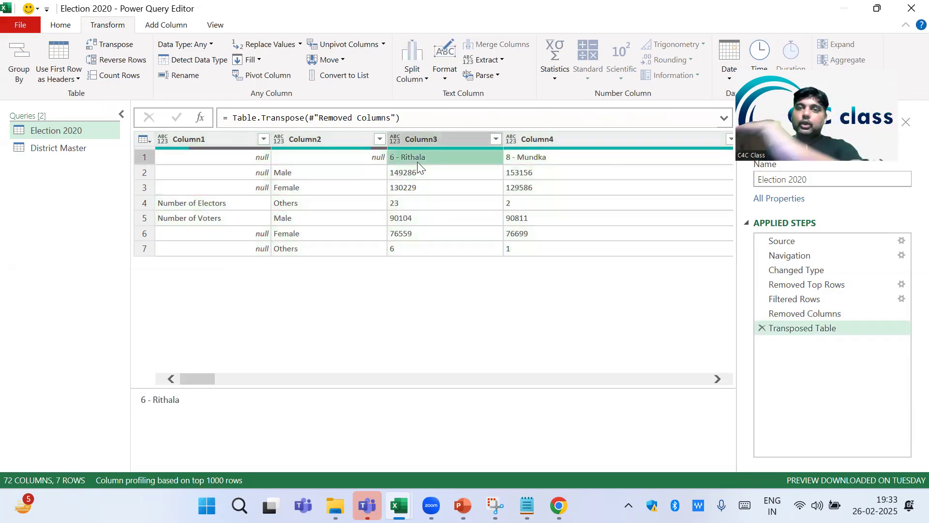
pyautogui.press('Down')
pyautogui.press('Left')
pyautogui.press('Left')
pyautogui.press('Left')
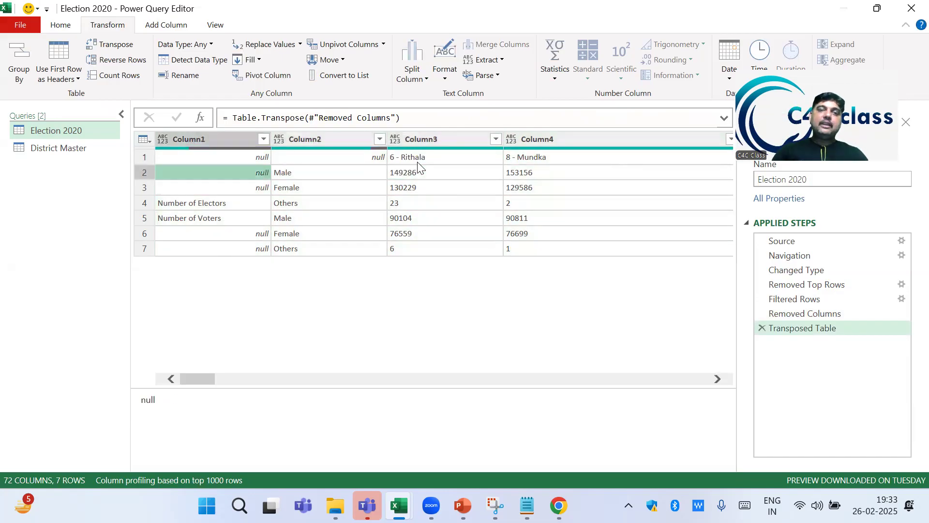
pyautogui.click(146, 139)
pyautogui.click(176, 173)
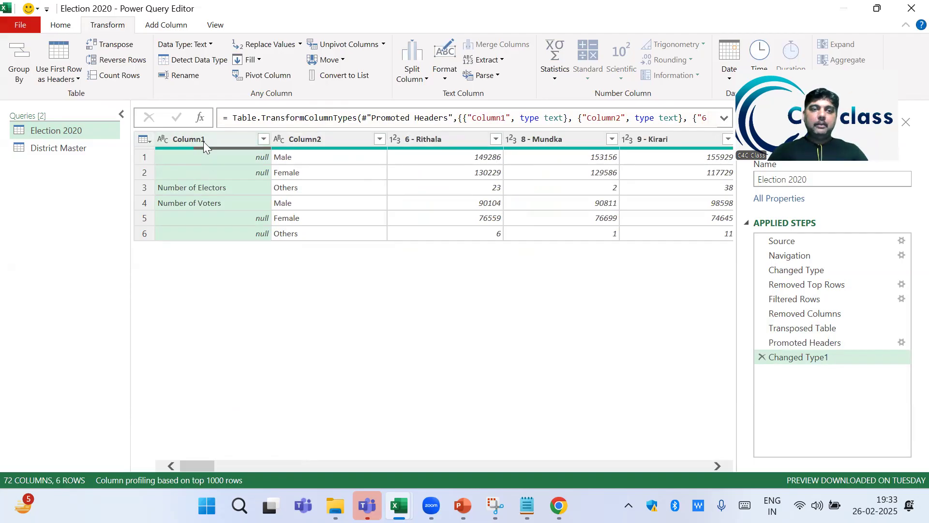
# Step: Fill the null cells of Column1 down and then up so every row carries its electors or voters label
pyautogui.click(249, 60)
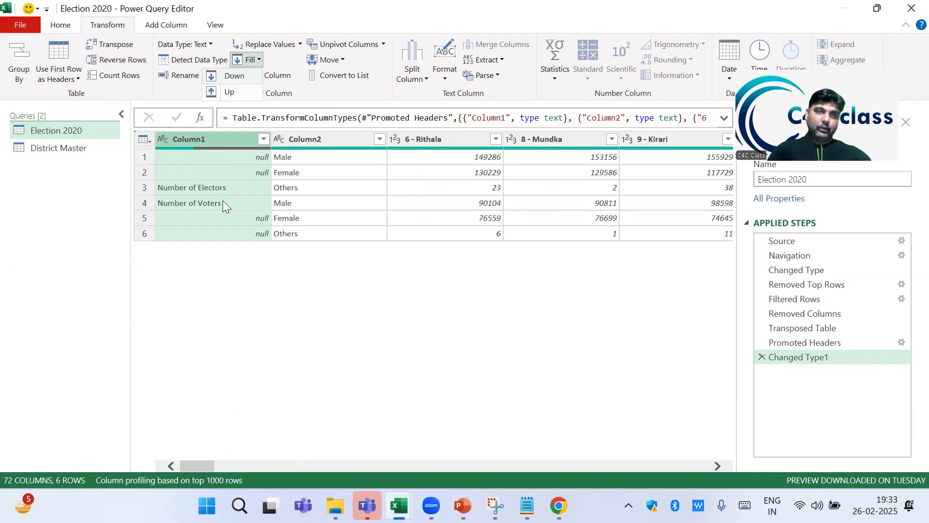
pyautogui.click(234, 76)
pyautogui.click(230, 92)
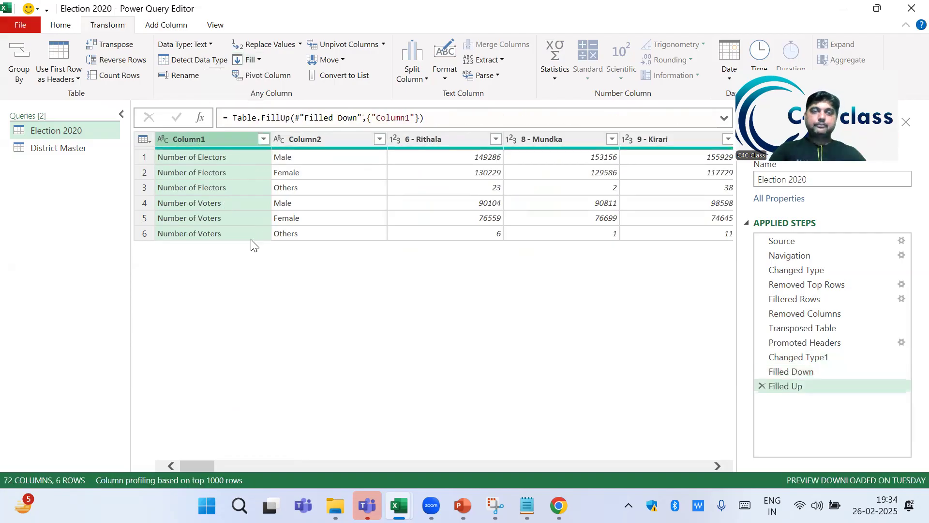
# Step: Unpivot all constituency columns, keeping Column1 and Column2 as the fixed columns
pyautogui.click(310, 141)
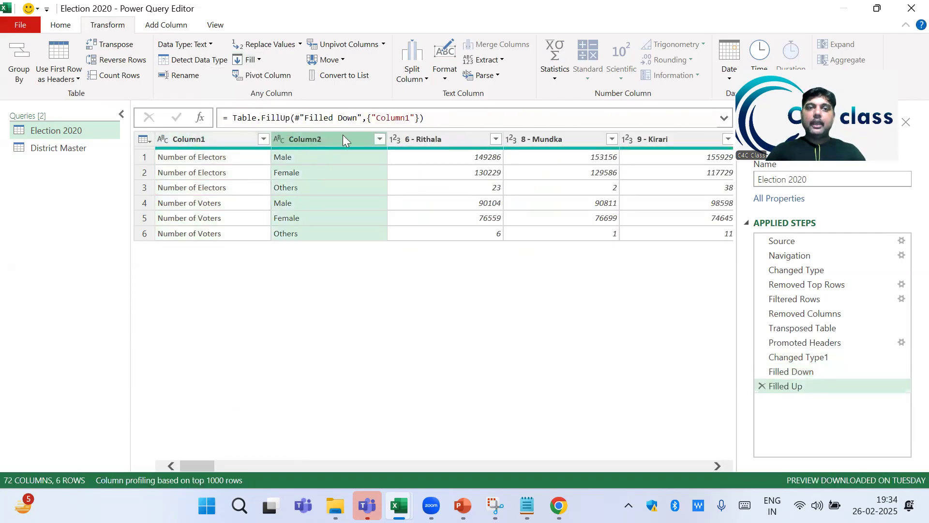
pyautogui.keyDown('ctrl'); pyautogui.click(224, 138); pyautogui.keyUp('ctrl')
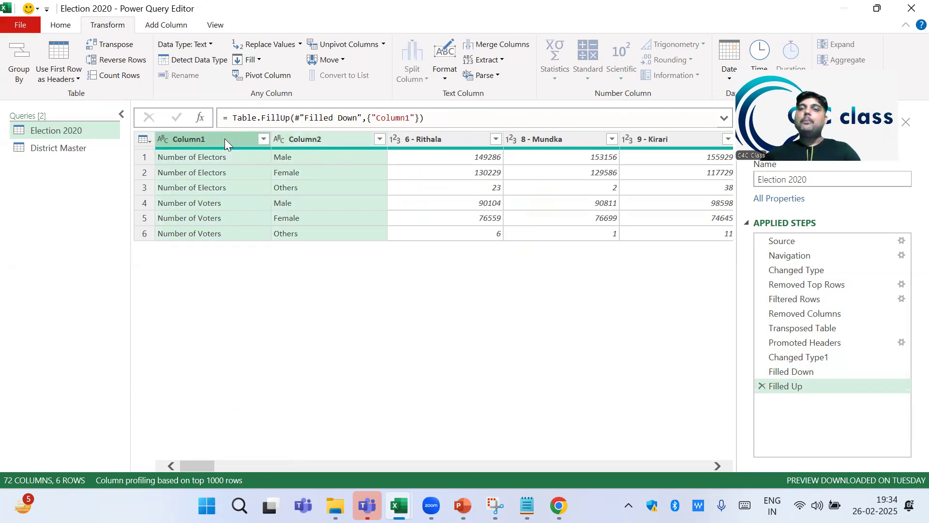
pyautogui.click(327, 139)
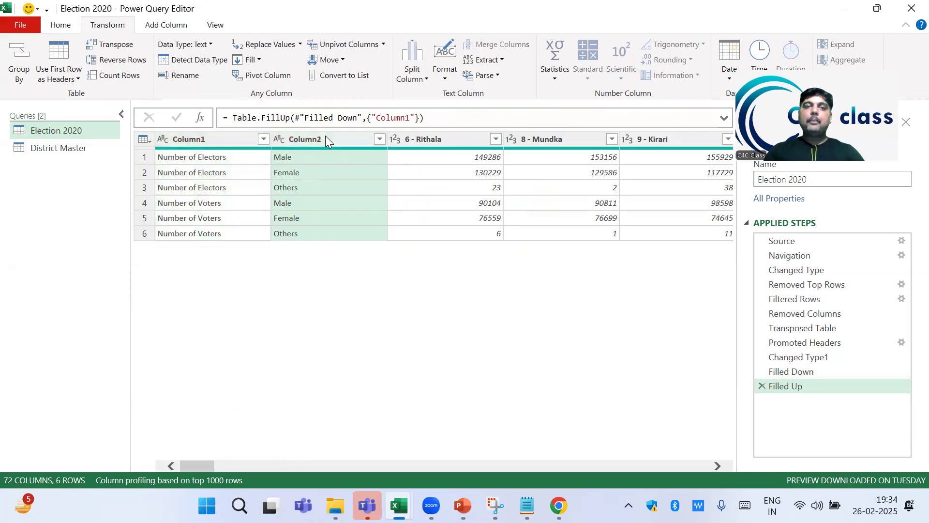
pyautogui.rightClick(326, 140)
pyautogui.keyDown('ctrl'); pyautogui.click(218, 134); pyautogui.keyUp('ctrl')
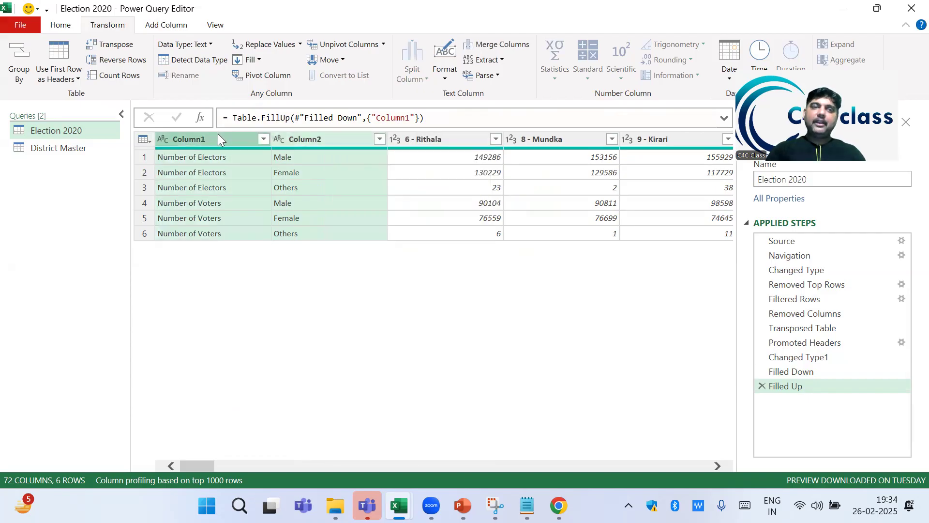
pyautogui.rightClick(296, 138)
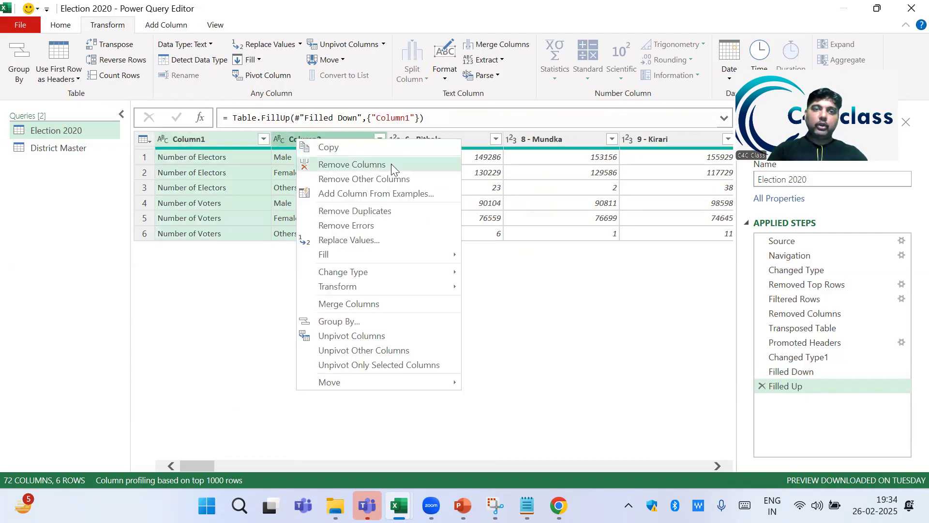
pyautogui.click(375, 352)
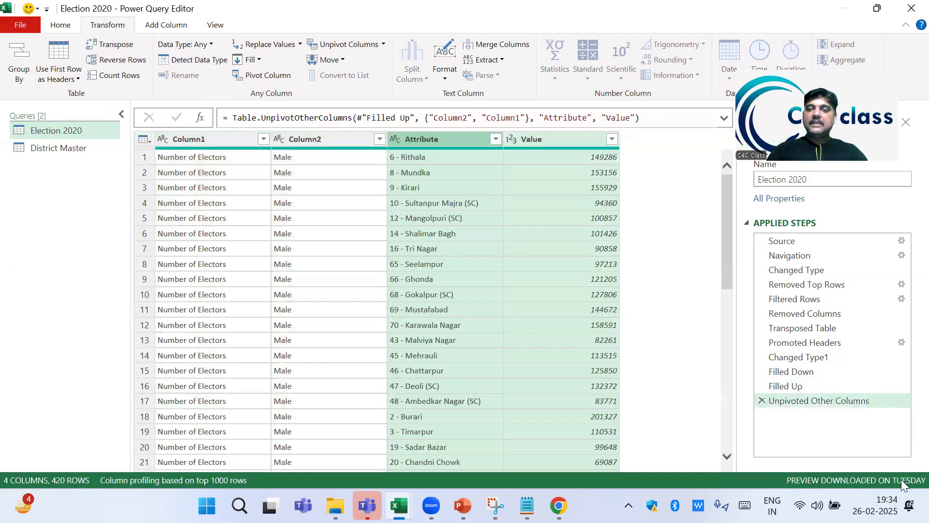
pyautogui.click(802, 386)
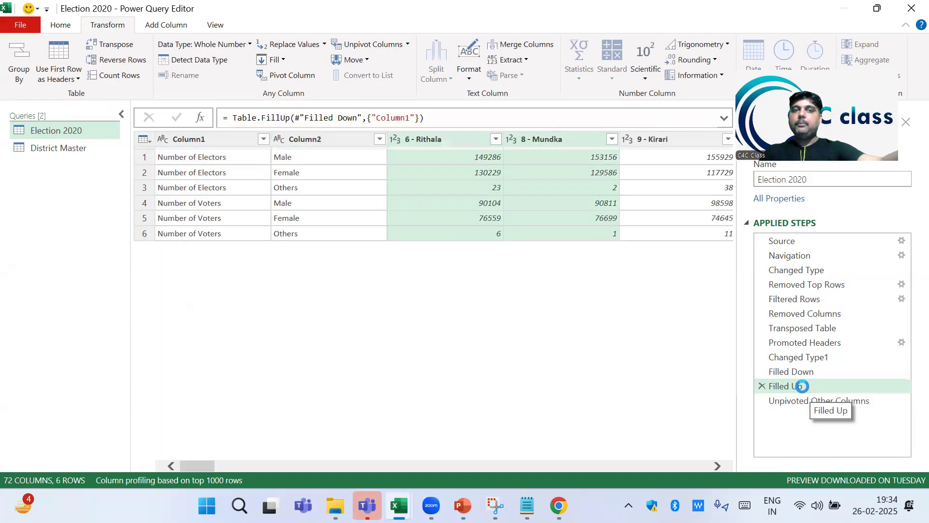
pyautogui.click(807, 400)
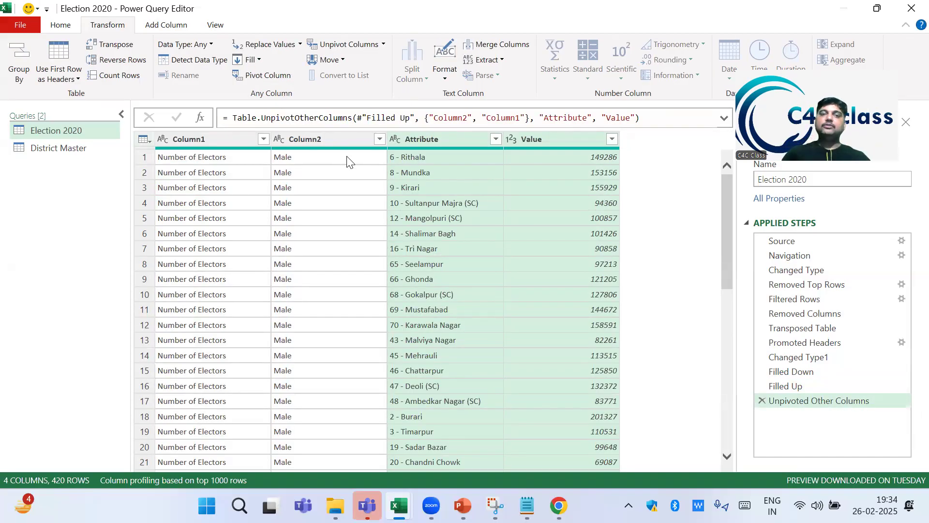
# Step: Rename Column1 as Type and Column2 as Gender
pyautogui.click(195, 141)
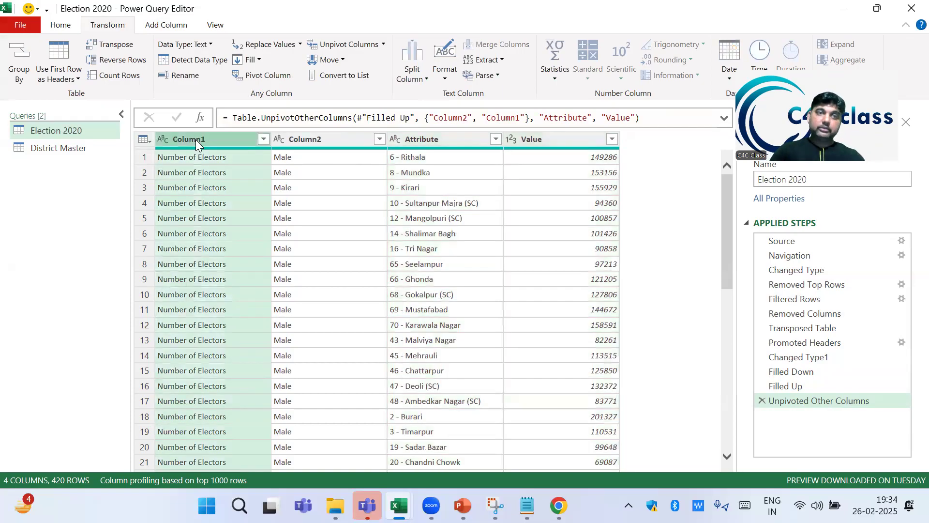
pyautogui.doubleClick(196, 140)
pyautogui.write('Type')
pyautogui.press('Return')
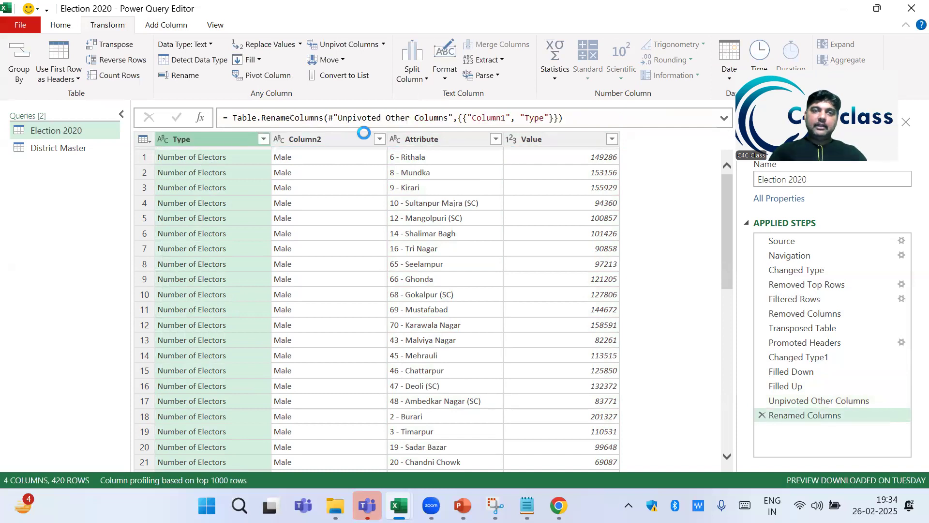
pyautogui.click(342, 139)
pyautogui.doubleClick(344, 138)
pyautogui.write('Gender')
pyautogui.press('Return')
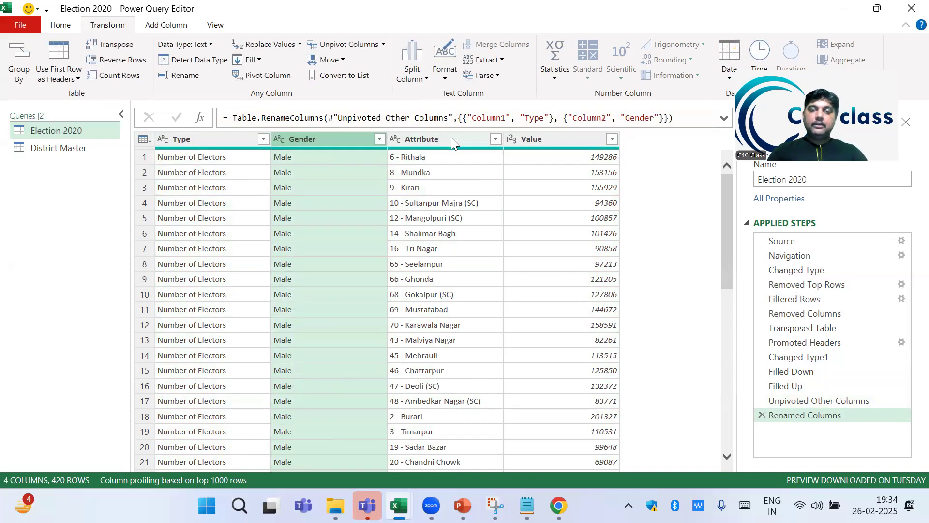
# Step: Split the Attribute column by the custom hyphen delimiter at each occurrence
pyautogui.click(451, 141)
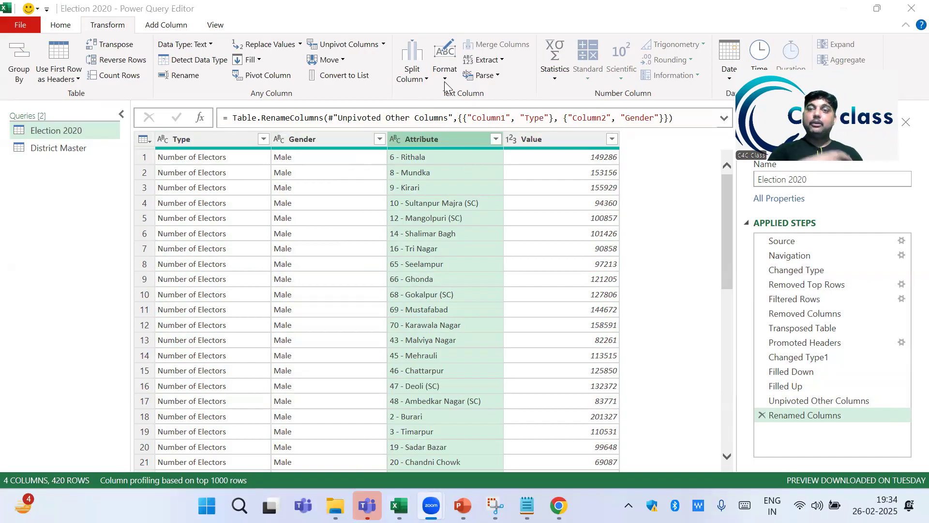
pyautogui.click(427, 78)
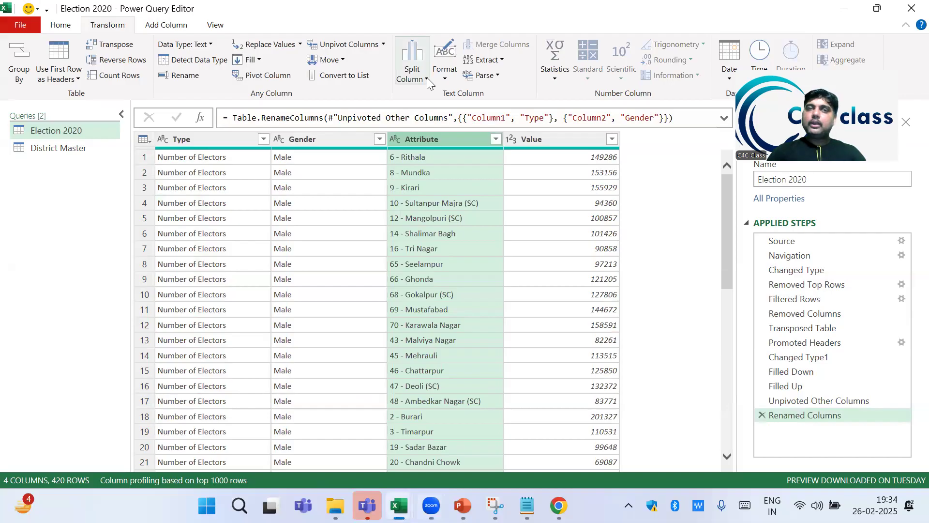
pyautogui.click(426, 78)
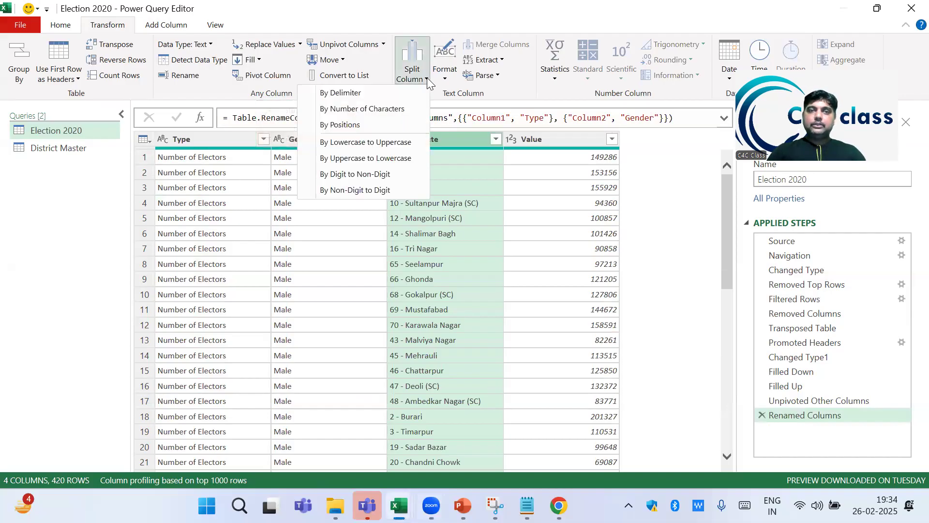
pyautogui.click(376, 91)
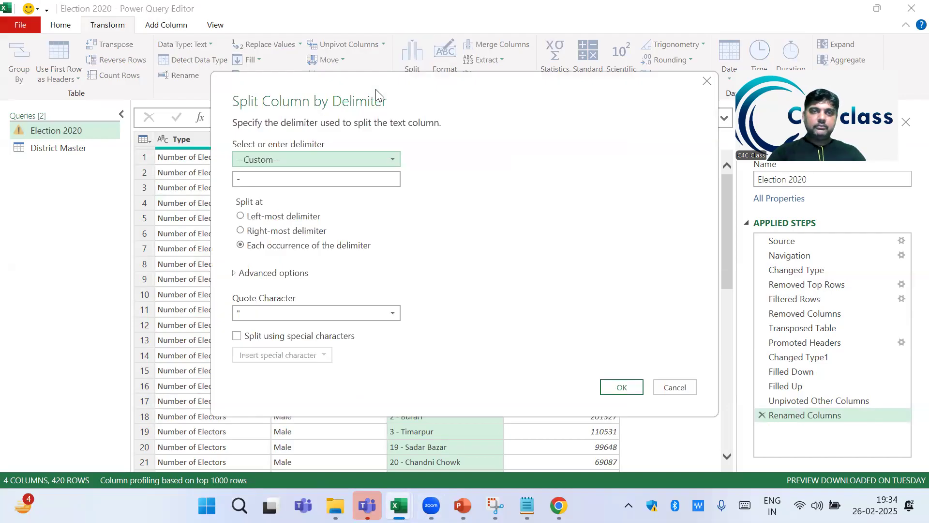
pyautogui.click(300, 180)
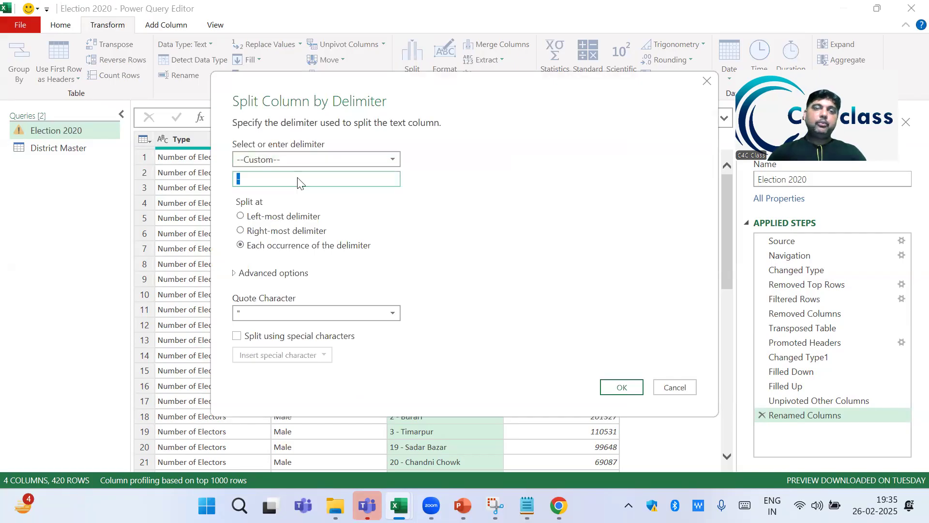
pyautogui.click(620, 387)
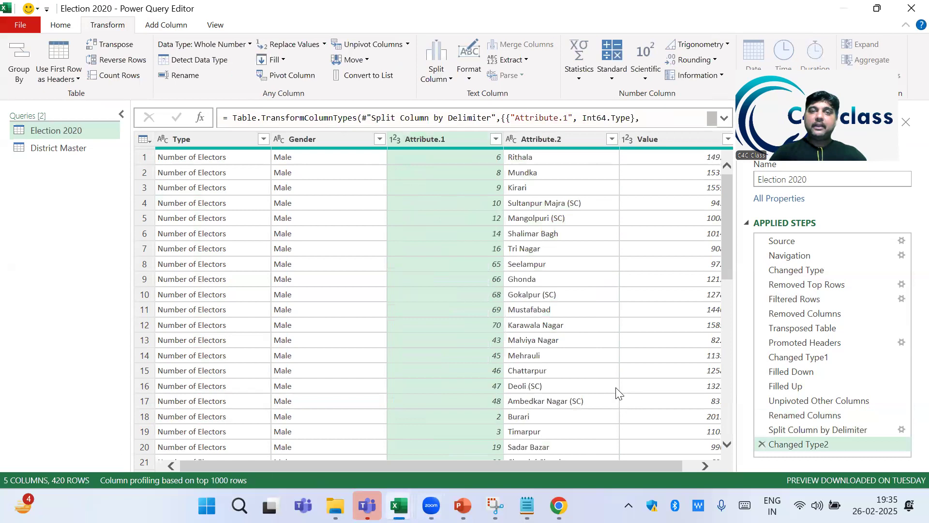
# Step: Trim the extra spaces from the constituency names in the Attribute.2 column
pyautogui.click(546, 138)
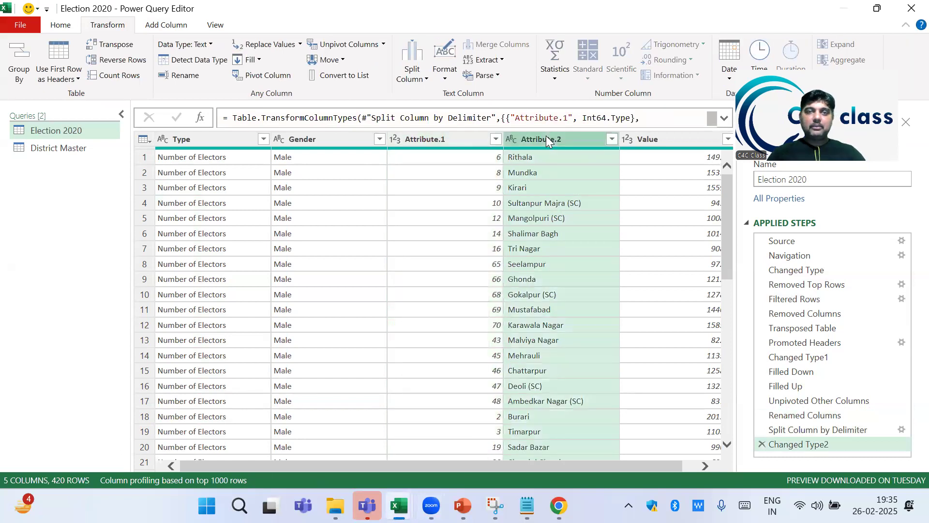
pyautogui.click(442, 84)
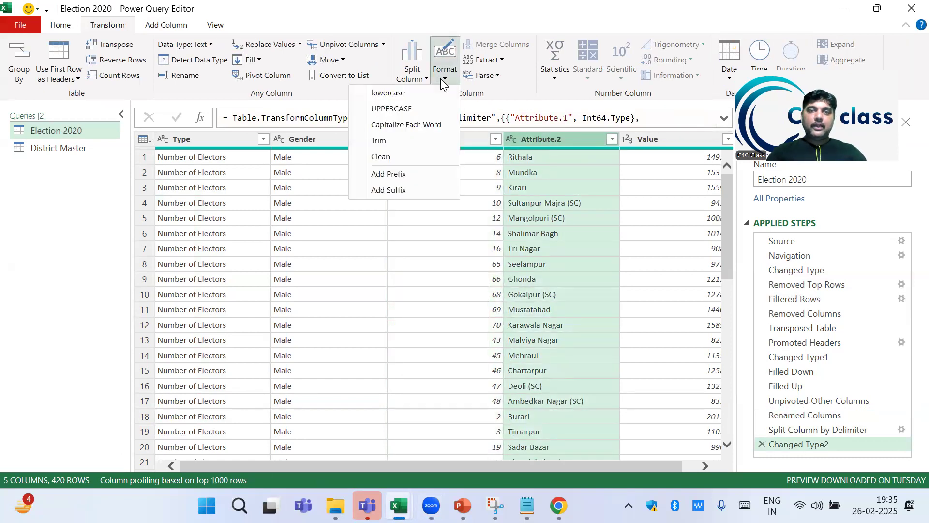
pyautogui.click(392, 141)
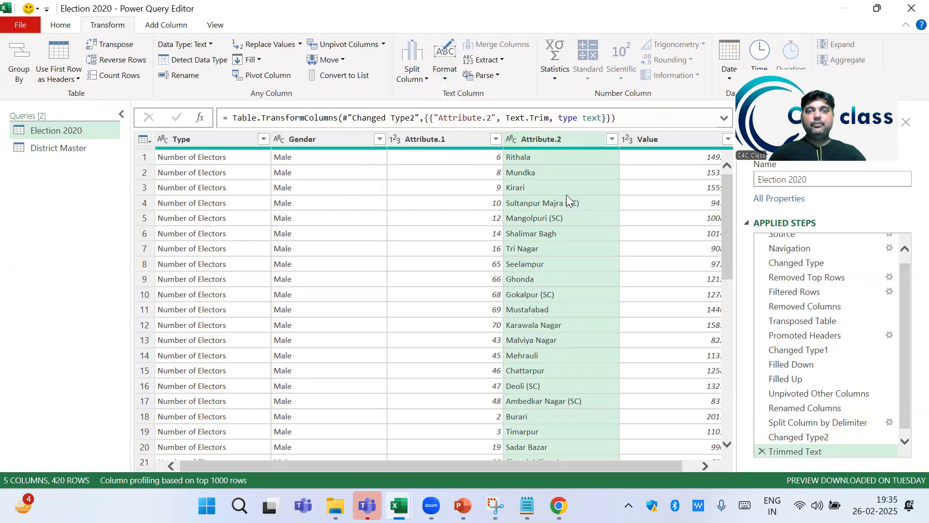
# Step: Rename Attribute.1 as AC No and Attribute.2 as AC
pyautogui.doubleClick(443, 137)
pyautogui.write('AC No')
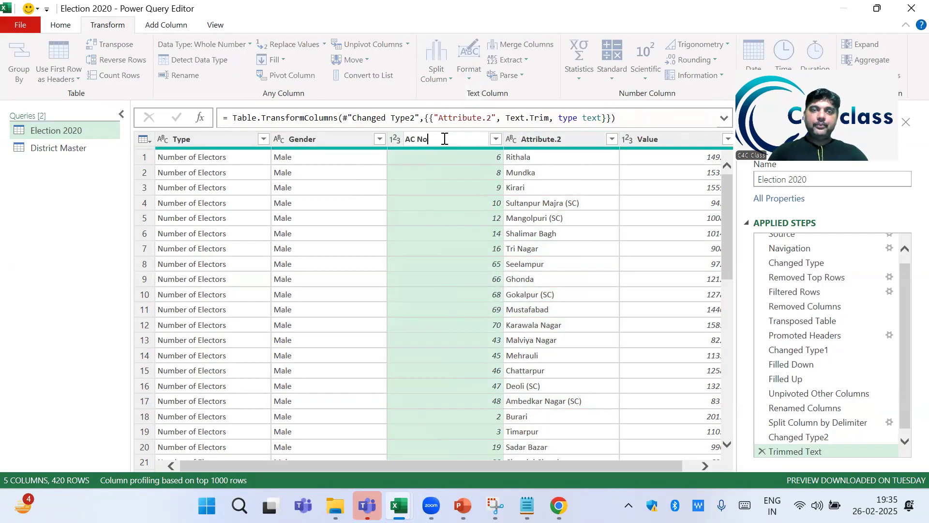
pyautogui.press('Return')
pyautogui.doubleClick(532, 139)
pyautogui.write('AC')
pyautogui.press('Return')
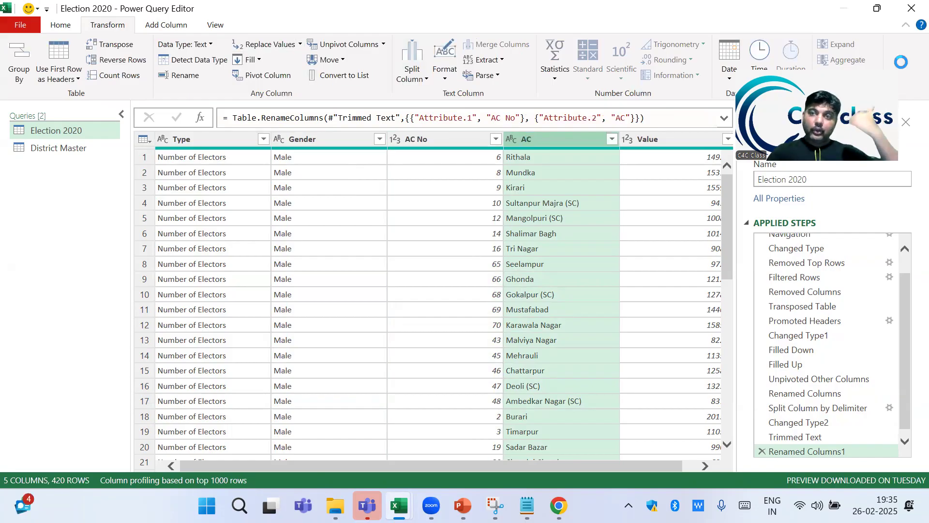
# Step: Import Table001 (Page 1-3) from the PDF Details_of_votes_polled7Feb2025 as a new query
pyautogui.click(61, 27)
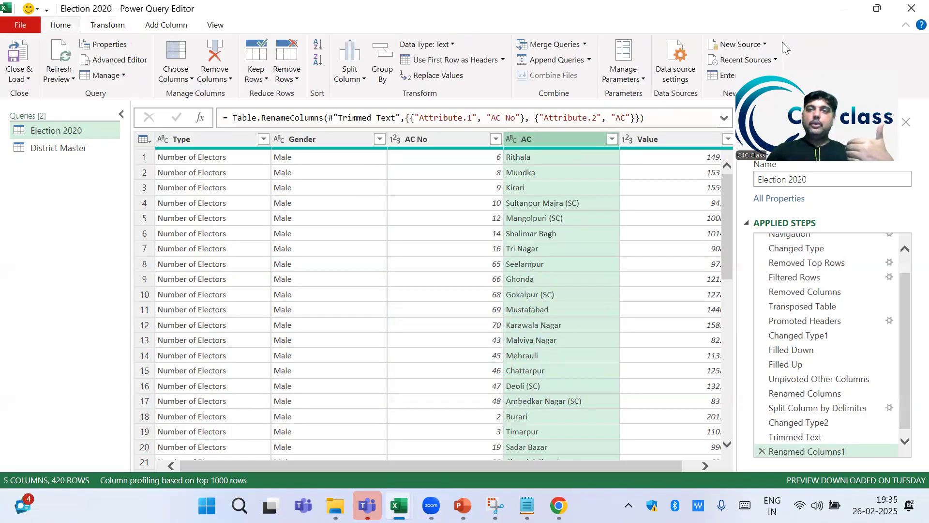
pyautogui.click(748, 46)
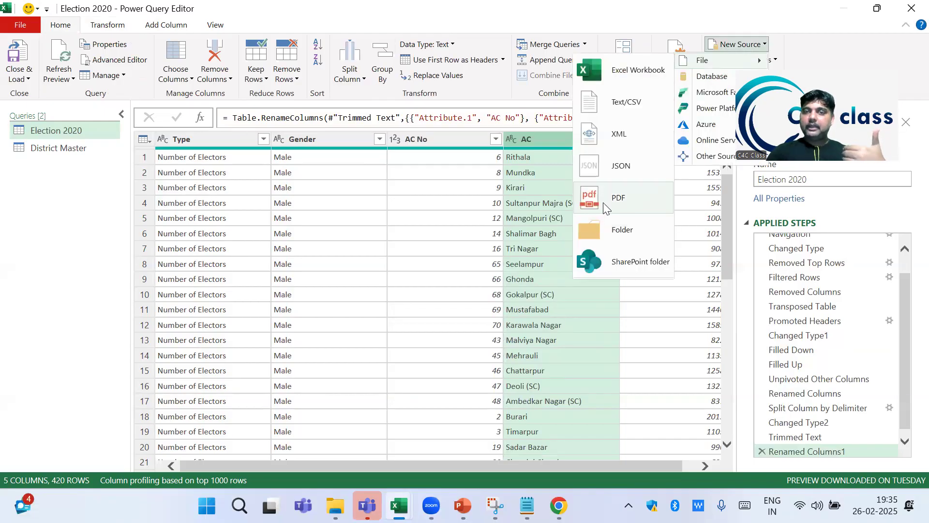
pyautogui.click(603, 202)
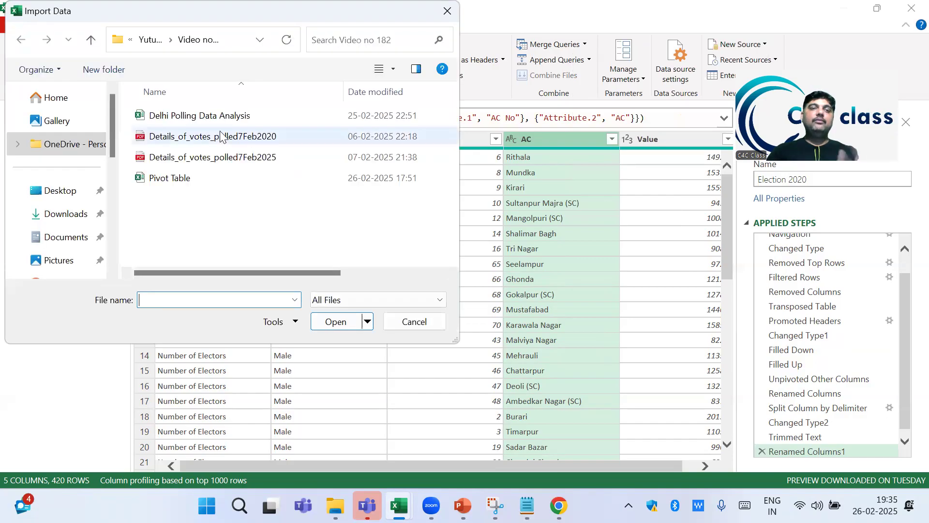
pyautogui.click(234, 157)
pyautogui.click(332, 321)
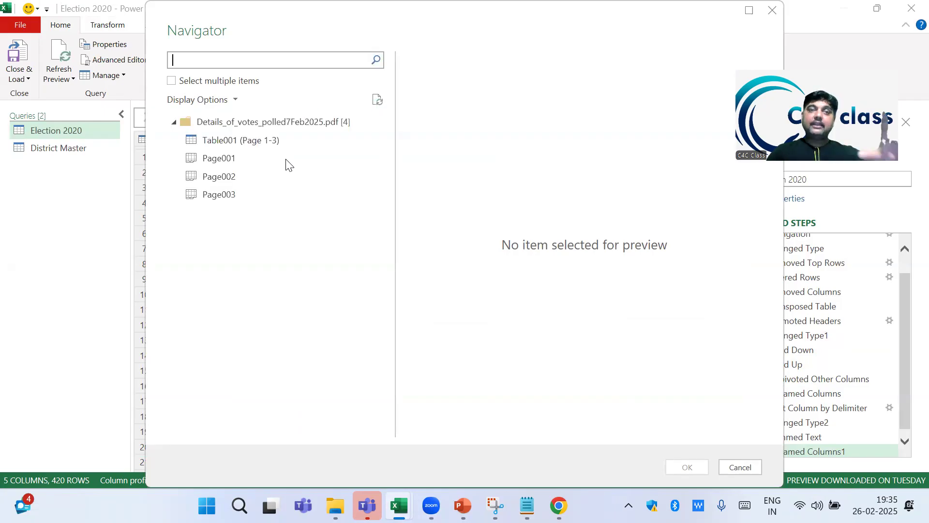
pyautogui.click(239, 136)
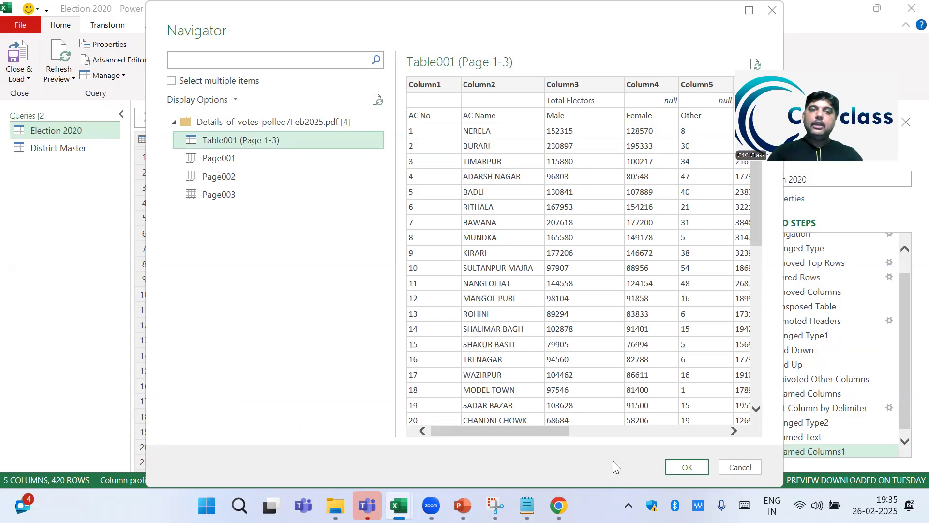
pyautogui.click(686, 466)
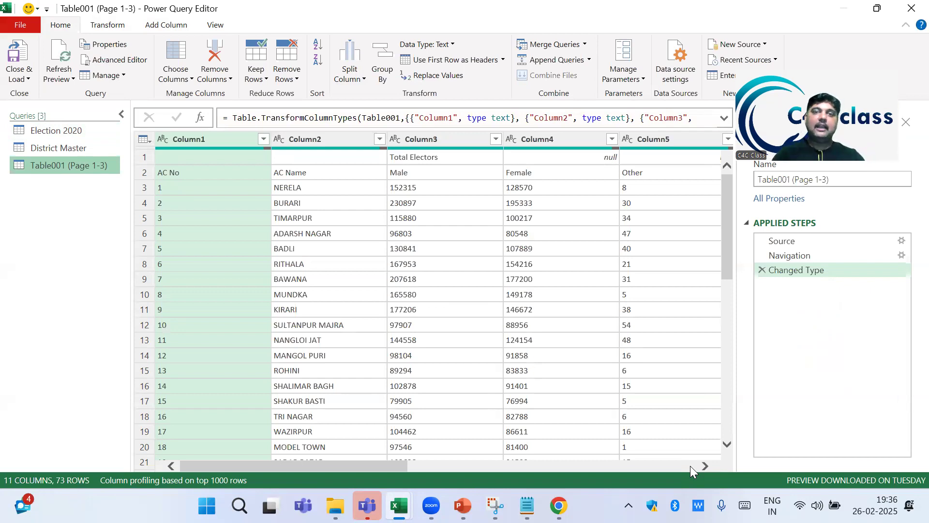
# Step: Remove the two total columns and the Total Percentage column, Column6, Column10 and Column11, from the 2025 table
pyautogui.click(414, 217)
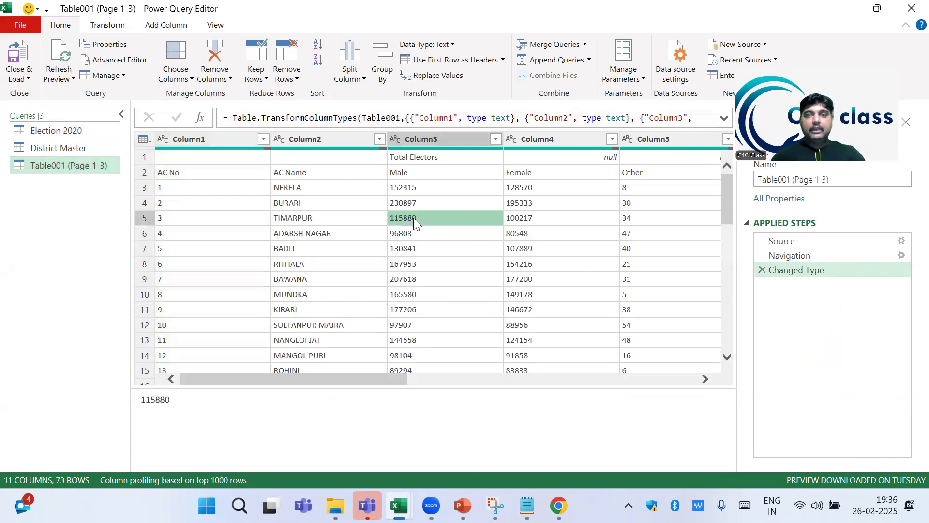
pyautogui.press('Right')
pyautogui.press('Right')
pyautogui.press('Right')
pyautogui.press('Delete')
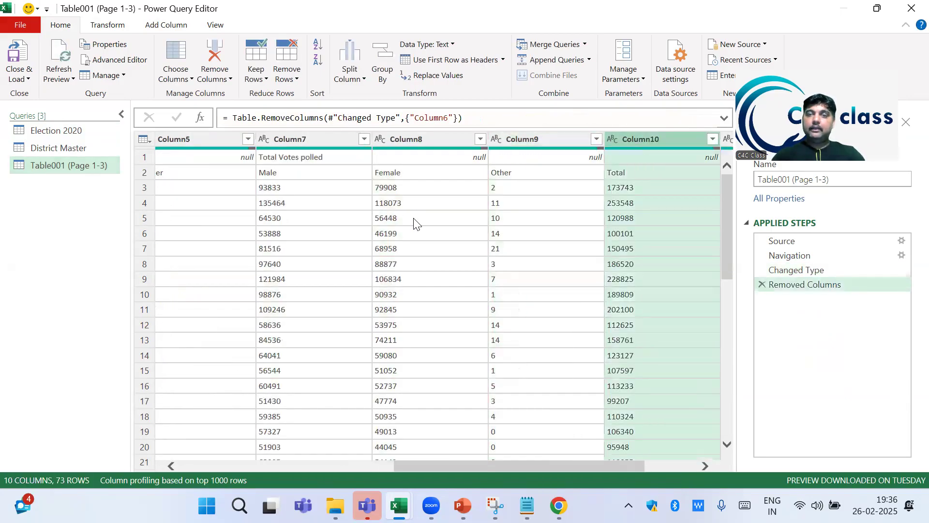
pyautogui.click(658, 191)
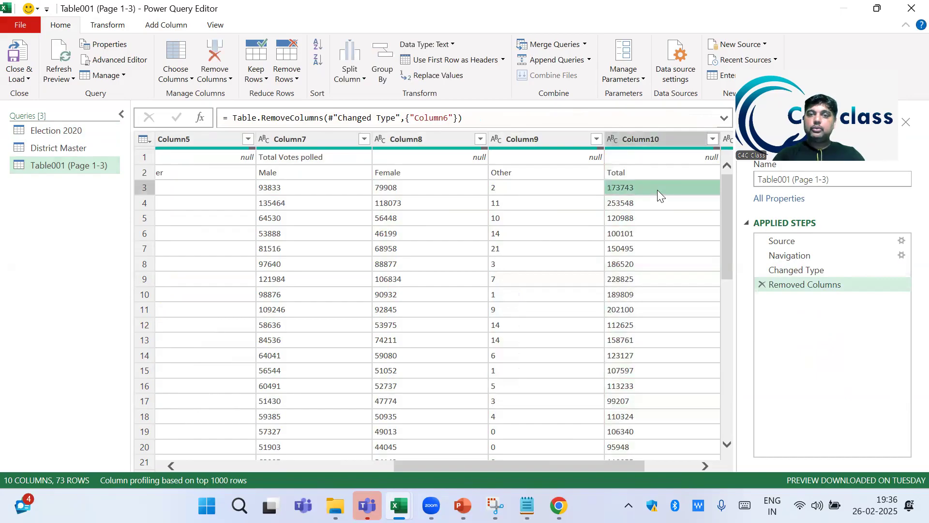
pyautogui.press('Delete')
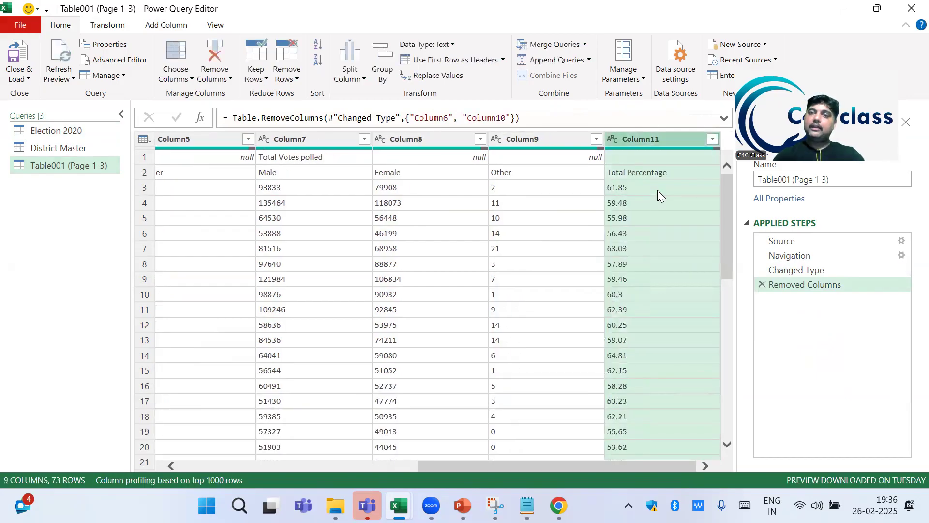
pyautogui.press('Delete')
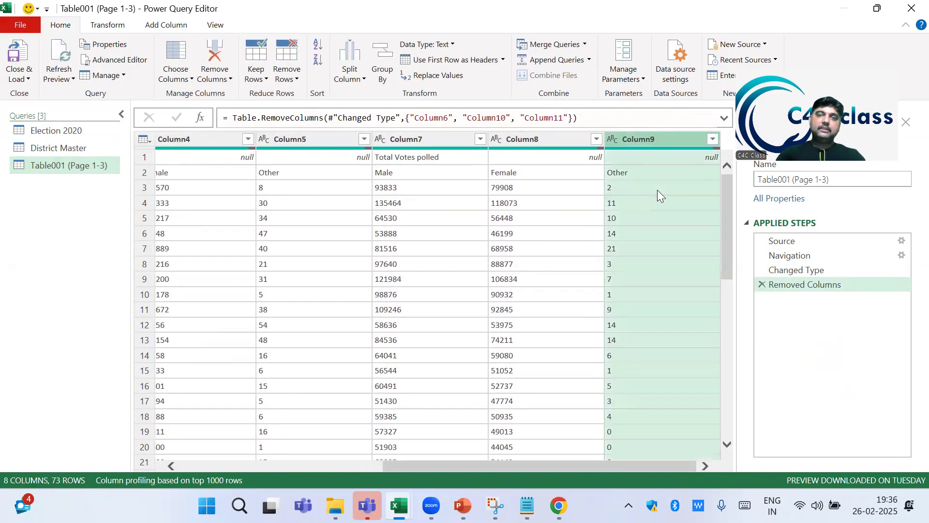
# Step: Merge Column2 and Column1 of the 2025 table, in that order, into one column using a custom hyphen separator
pyautogui.press('Left')
pyautogui.press('Left')
pyautogui.press('Left')
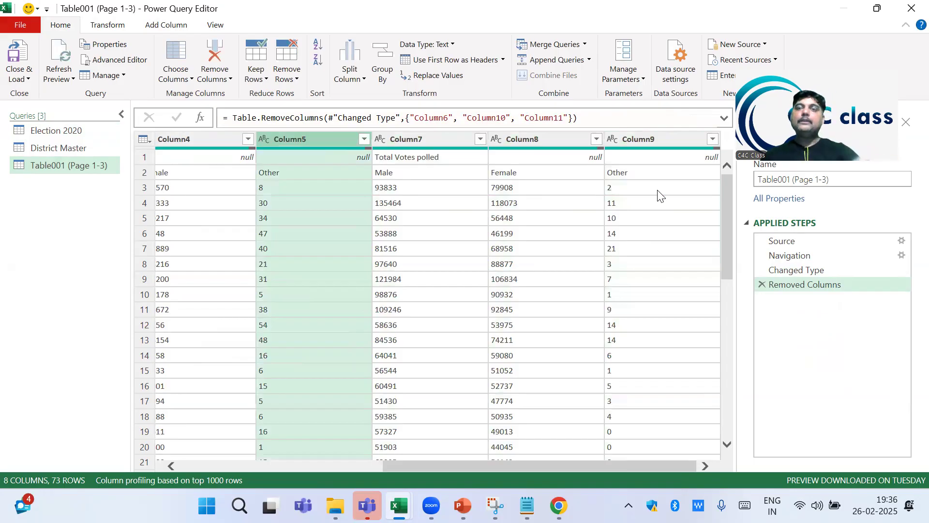
pyautogui.press('Left')
pyautogui.press('Left')
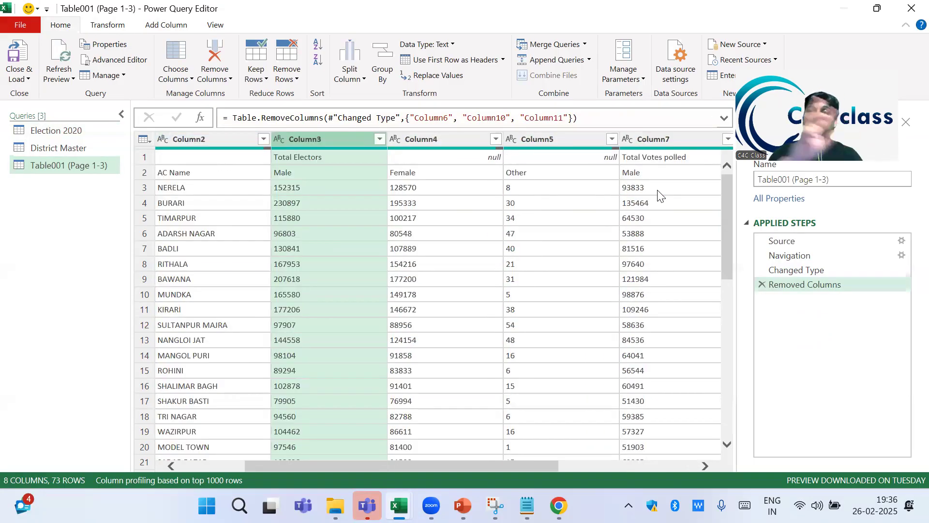
pyautogui.press('Left')
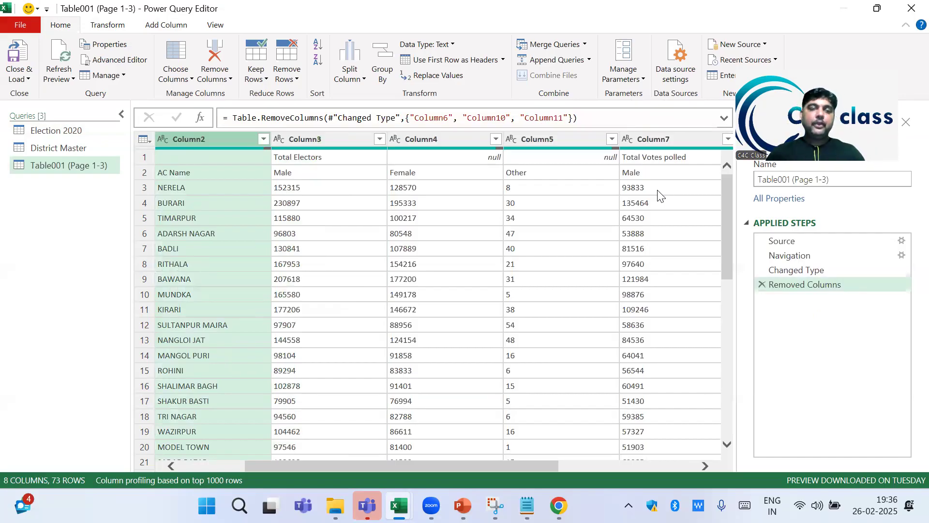
pyautogui.press('Left')
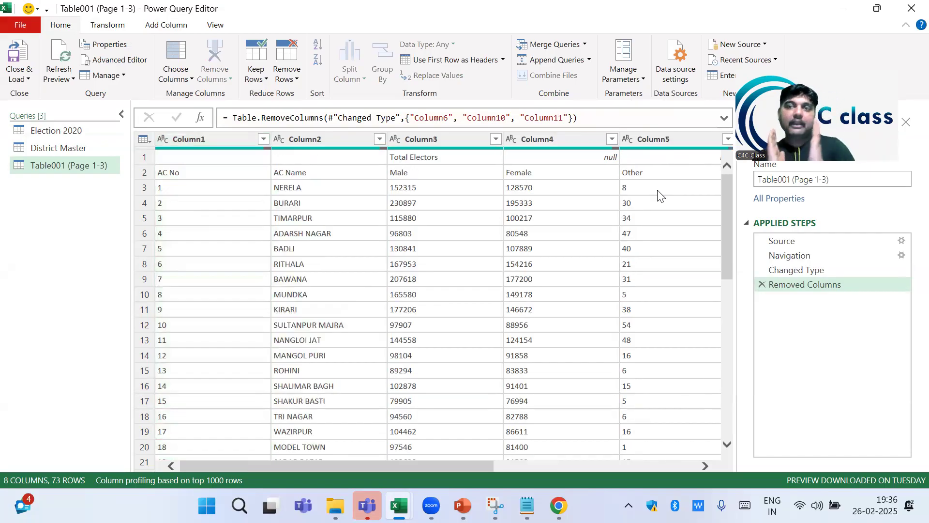
pyautogui.click(346, 139)
pyautogui.keyDown('ctrl'); pyautogui.click(226, 140); pyautogui.keyUp('ctrl')
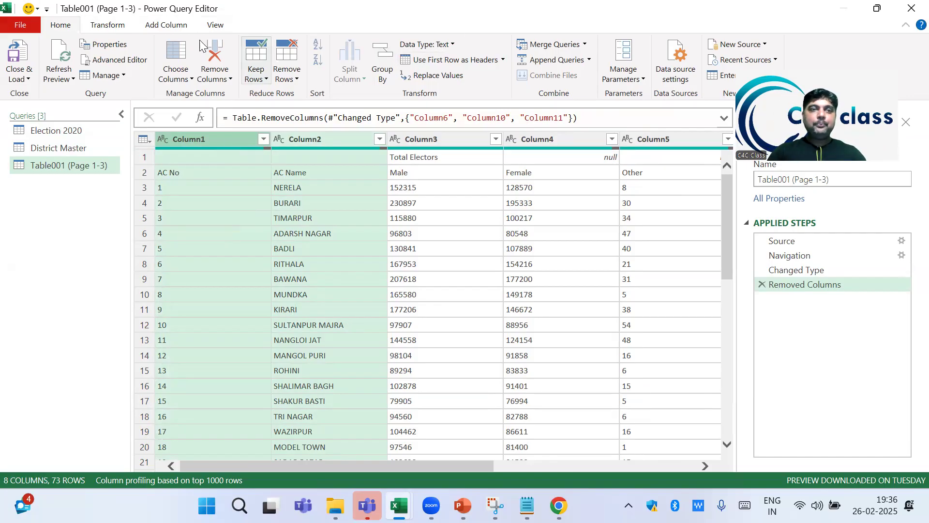
pyautogui.click(107, 27)
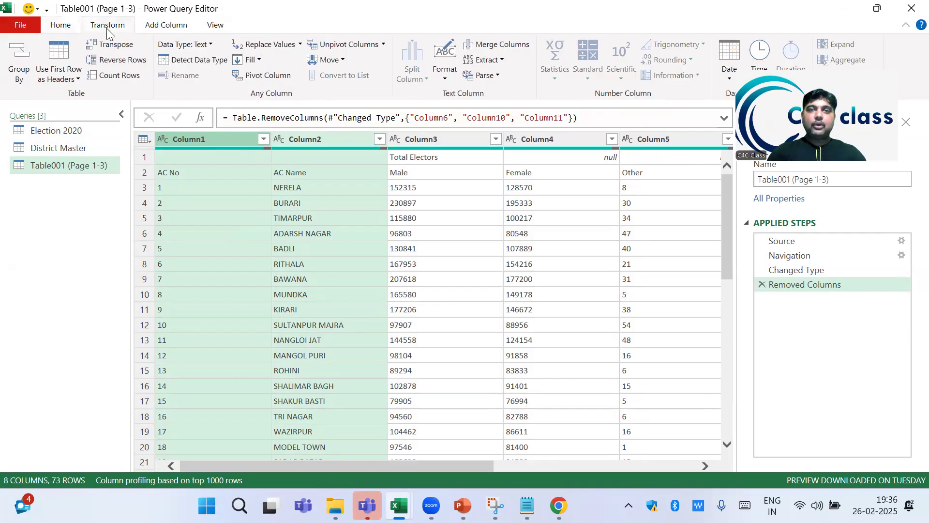
pyautogui.click(482, 47)
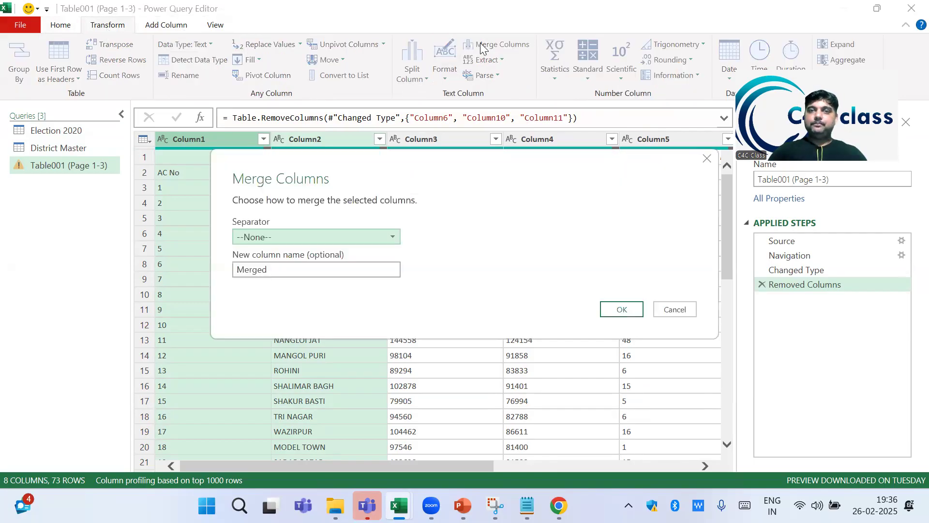
pyautogui.click(312, 241)
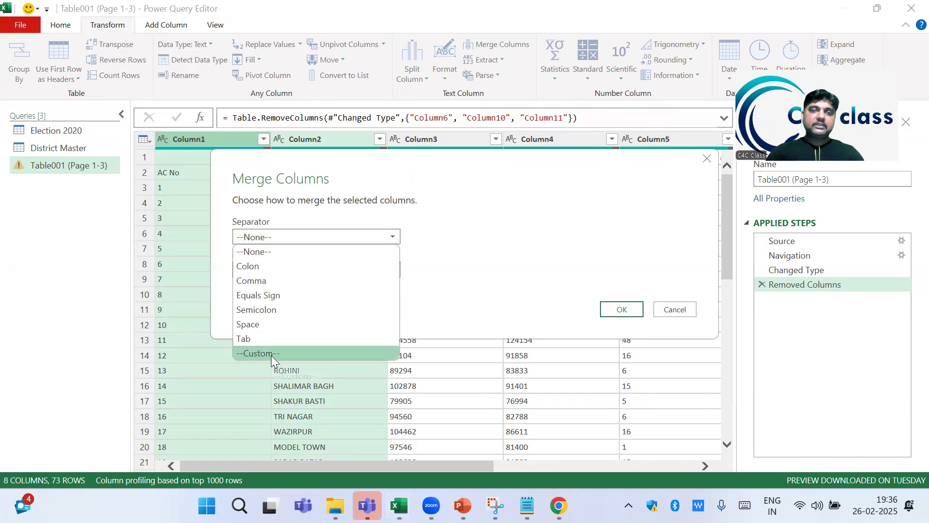
pyautogui.click(271, 354)
pyautogui.click(266, 254)
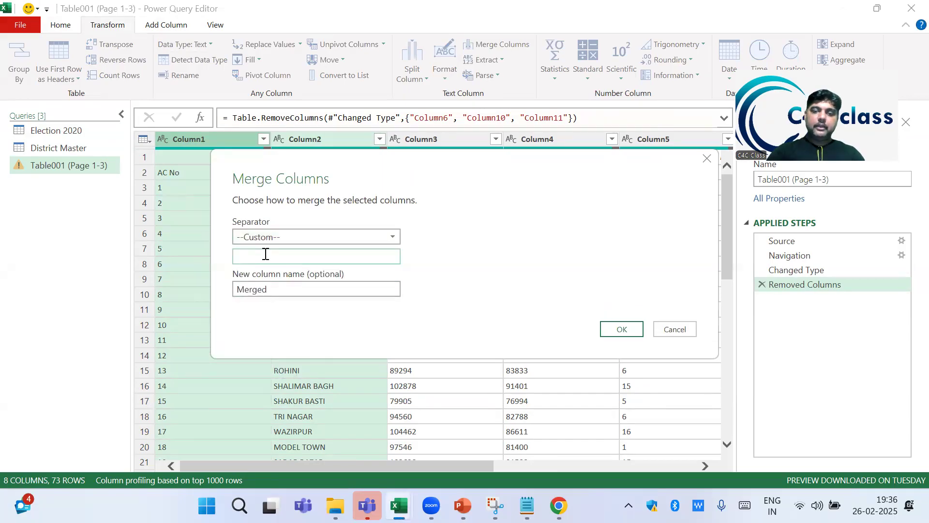
pyautogui.click(624, 328)
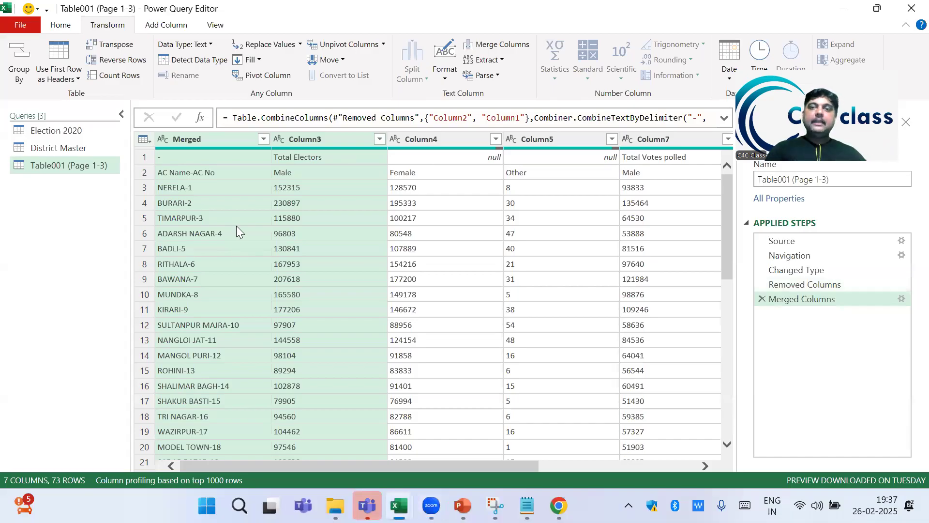
# Step: Review the merged constituency column from the first row down to the last, and check the neighbouring figures in the final row
pyautogui.click(203, 192)
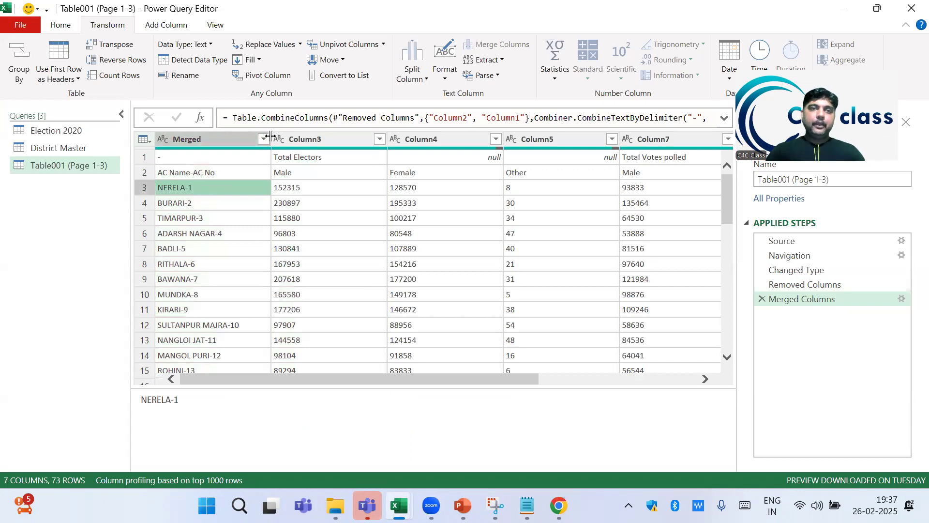
pyautogui.click(214, 172)
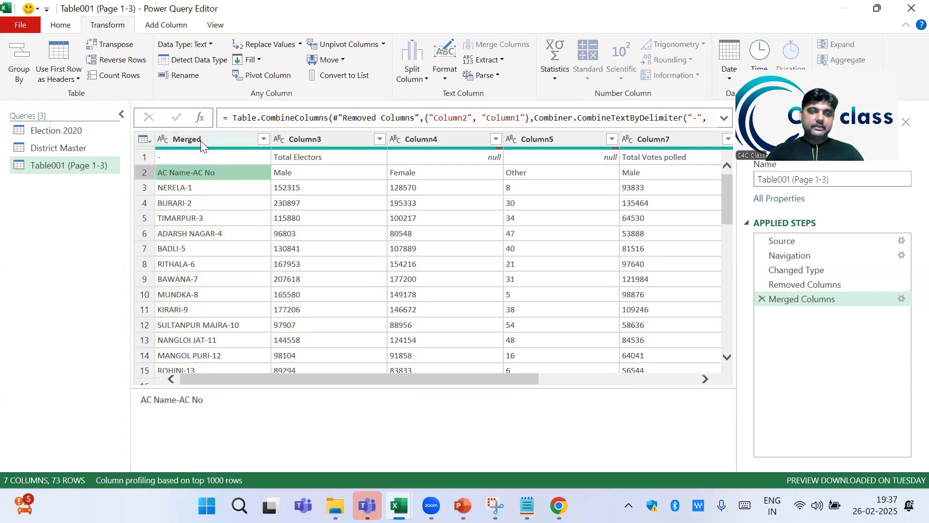
pyautogui.click(247, 158)
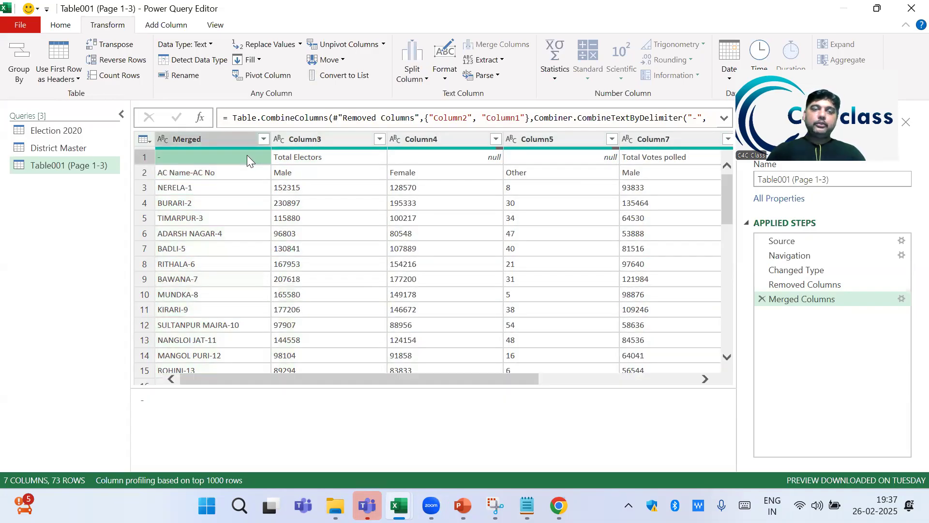
pyautogui.press('Down')
pyautogui.press('Down')
pyautogui.press('Down')
pyautogui.press('Down')
pyautogui.press('Down')
pyautogui.press('Down')
pyautogui.press('Down')
pyautogui.press('Down')
pyautogui.press('Down')
pyautogui.press('Down')
pyautogui.press('Down')
pyautogui.press('Down')
pyautogui.press('Down')
pyautogui.press('Down')
pyautogui.press('Down')
pyautogui.press('Down')
pyautogui.press('Down')
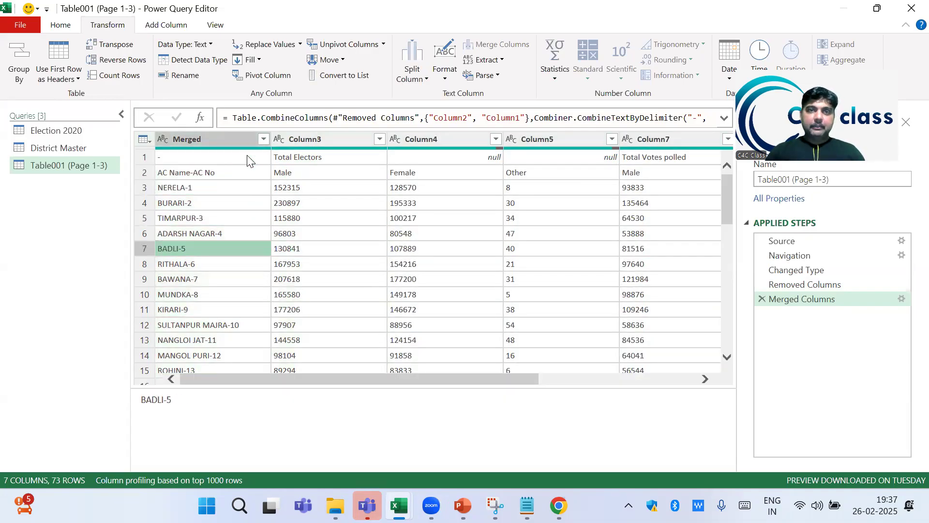
pyautogui.press('Down')
pyautogui.press('Down')
pyautogui.press('Down')
pyautogui.press('Down')
pyautogui.press('Down')
pyautogui.press('Down')
pyautogui.press('Down')
pyautogui.press('Down')
pyautogui.press('Down')
pyautogui.press('Down')
pyautogui.press('Down')
pyautogui.press('Down')
pyautogui.press('Down')
pyautogui.press('Down')
pyautogui.press('Down')
pyautogui.press('Down')
pyautogui.press('Down')
pyautogui.press('Down')
pyautogui.press('Down')
pyautogui.press('Down')
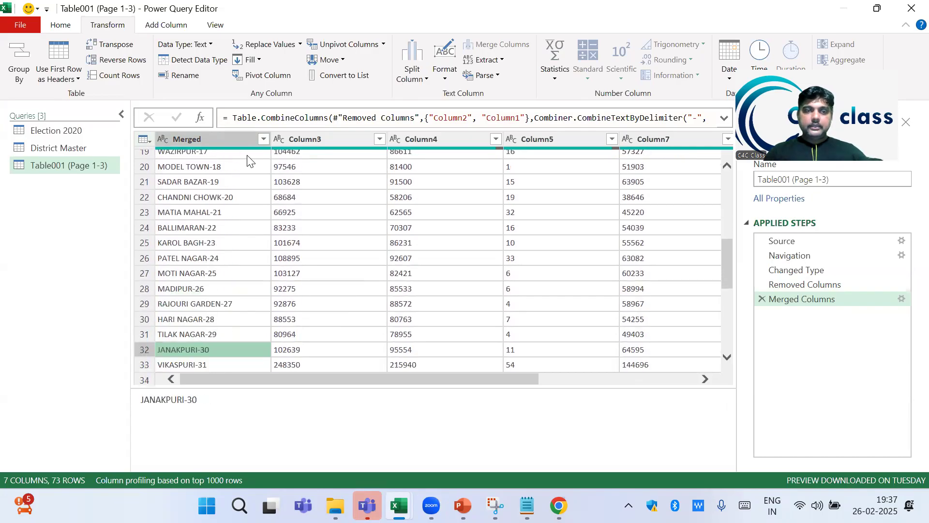
pyautogui.press('Down')
pyautogui.press('Down')
pyautogui.press('Down')
pyautogui.press('Down')
pyautogui.press('Down')
pyautogui.press('Down')
pyautogui.press('Down')
pyautogui.press('Down')
pyautogui.press('Down')
pyautogui.press('Down')
pyautogui.press('Down')
pyautogui.press('Down')
pyautogui.press('Down')
pyautogui.press('Down')
pyautogui.press('Down')
pyautogui.press('Down')
pyautogui.press('Down')
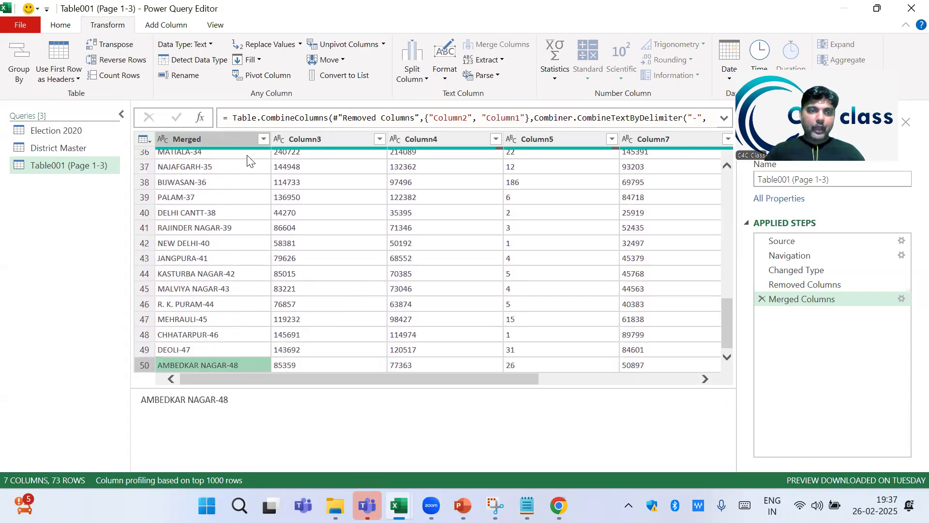
pyautogui.press('Down')
pyautogui.press('Down')
pyautogui.press('Down')
pyautogui.press('Down')
pyautogui.press('Down')
pyautogui.press('Down')
pyautogui.press('Down')
pyautogui.press('Down')
pyautogui.press('Down')
pyautogui.press('Down')
pyautogui.press('Down')
pyautogui.press('Down')
pyautogui.press('Down')
pyautogui.press('Down')
pyautogui.press('Down')
pyautogui.press('Down')
pyautogui.press('Down')
pyautogui.press('Down')
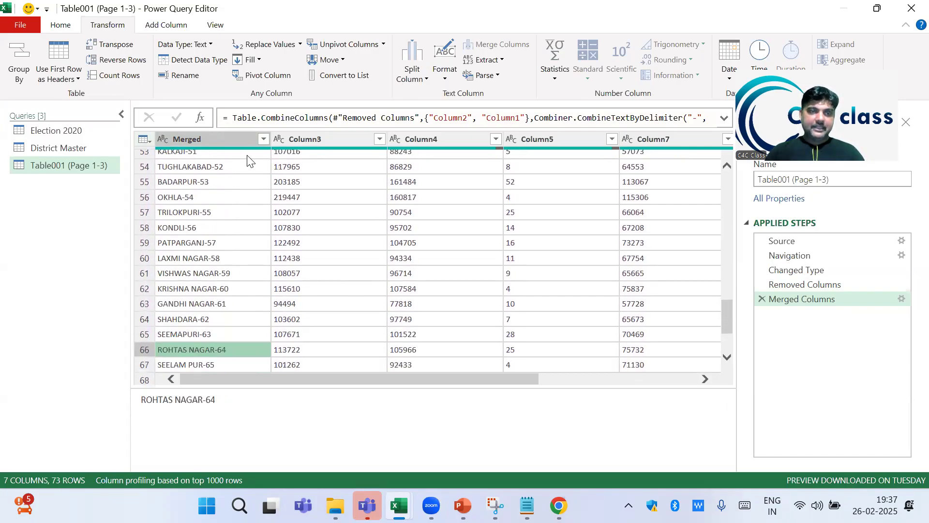
pyautogui.press('Right')
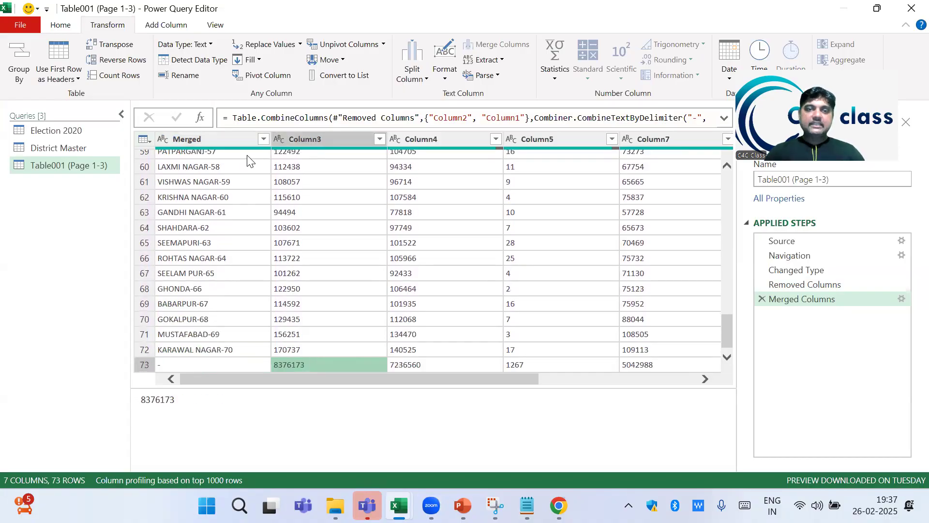
pyautogui.press('Right')
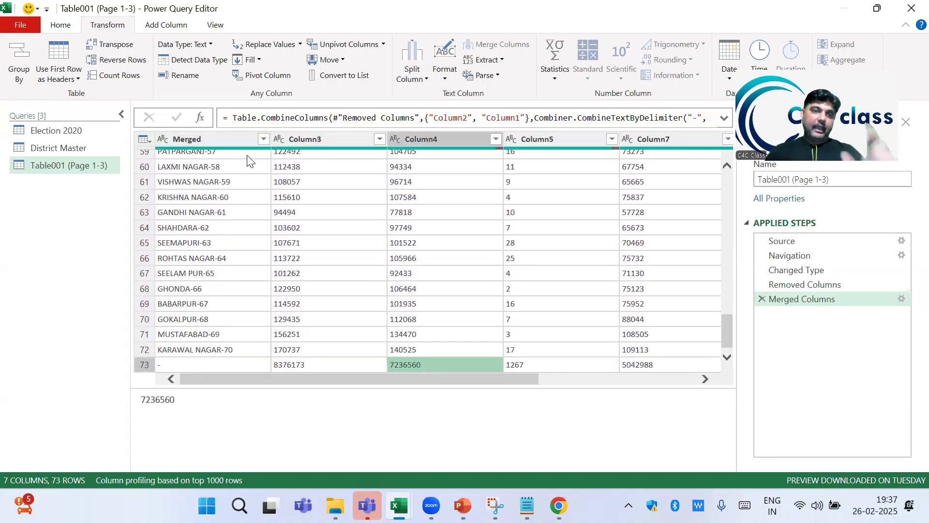
# Step: Look back through the merged constituency column of the 2025 table from the last row up to the first
pyautogui.press('Left')
pyautogui.press('Left')
pyautogui.press('Left')
pyautogui.press('Up')
pyautogui.press('Up')
pyautogui.press('Up')
pyautogui.press('Up')
pyautogui.press('Up')
pyautogui.press('Up')
pyautogui.press('Up')
pyautogui.press('Up')
pyautogui.press('Up')
pyautogui.press('Up')
pyautogui.press('Up')
pyautogui.press('Up')
pyautogui.press('Up')
pyautogui.press('Up')
pyautogui.press('Up')
pyautogui.press('Up')
pyautogui.press('Up')
pyautogui.press('Up')
pyautogui.press('Up')
pyautogui.press('Up')
pyautogui.press('Up')
pyautogui.press('Up')
pyautogui.press('Up')
pyautogui.press('Up')
pyautogui.press('Up')
pyautogui.press('Up')
pyautogui.press('Up')
pyautogui.press('Up')
pyautogui.press('Up')
pyautogui.press('Up')
pyautogui.press('Up')
pyautogui.press('Up')
pyautogui.press('Up')
pyautogui.press('Up')
pyautogui.press('Up')
pyautogui.press('Up')
pyautogui.press('Up')
pyautogui.press('Up')
pyautogui.press('Up')
pyautogui.press('Up')
pyautogui.press('Up')
pyautogui.press('Up')
pyautogui.press('Up')
pyautogui.press('Up')
pyautogui.press('Up')
pyautogui.press('Up')
pyautogui.press('Up')
pyautogui.press('Up')
pyautogui.press('Up')
pyautogui.press('Up')
pyautogui.press('Up')
pyautogui.press('Up')
pyautogui.press('Up')
pyautogui.press('Up')
pyautogui.press('Up')
pyautogui.press('Up')
pyautogui.press('Up')
pyautogui.press('Up')
pyautogui.press('Up')
pyautogui.press('Up')
pyautogui.press('Up')
pyautogui.press('Up')
pyautogui.press('Up')
pyautogui.press('Up')
pyautogui.press('Up')
pyautogui.press('Up')
pyautogui.press('Up')
pyautogui.press('Up')
pyautogui.press('Up')
pyautogui.press('Up')
pyautogui.press('Up')
pyautogui.press('Up')
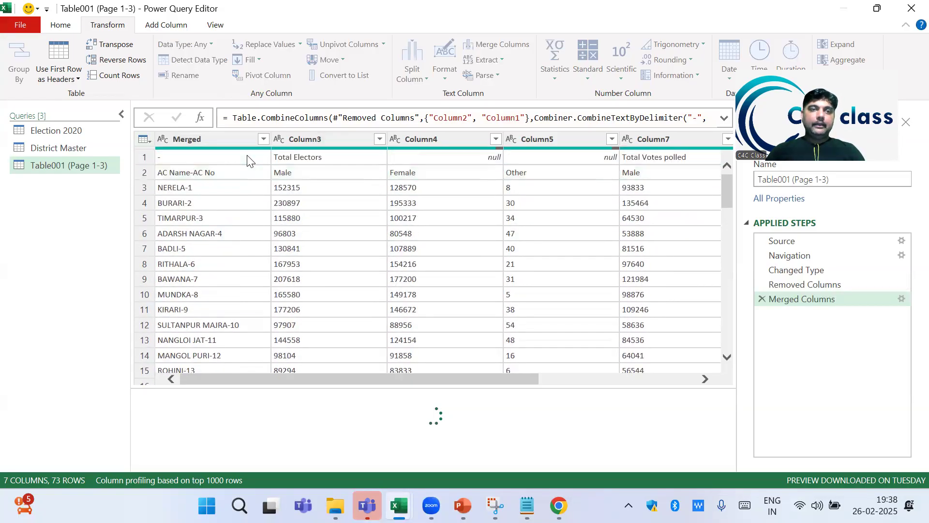
# Step: Transpose the 2025 table and promote its first row, holding the constituency names, to column headers
pyautogui.click(227, 205)
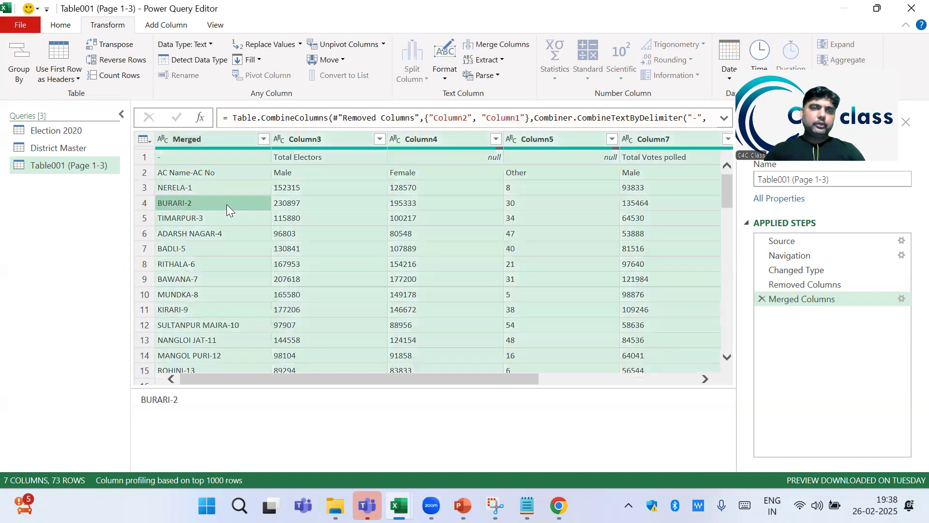
pyautogui.click(112, 46)
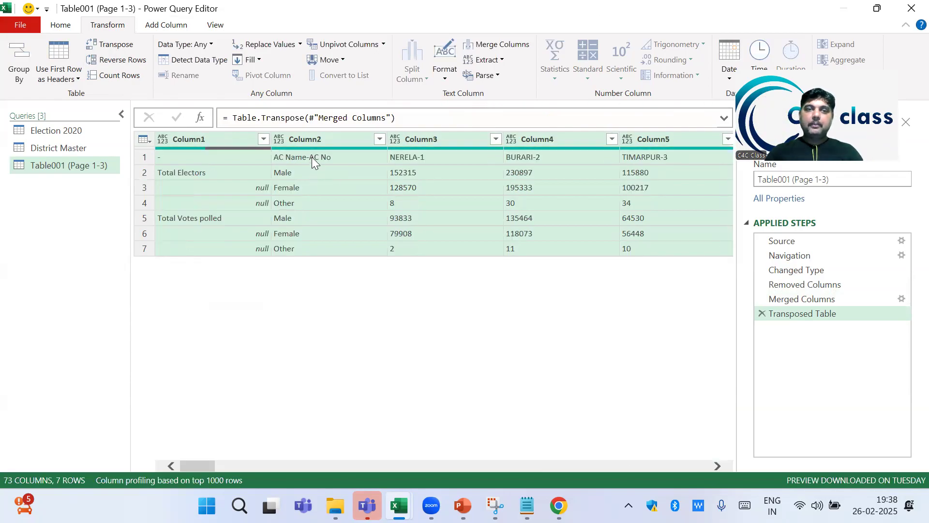
pyautogui.click(312, 157)
pyautogui.click(408, 154)
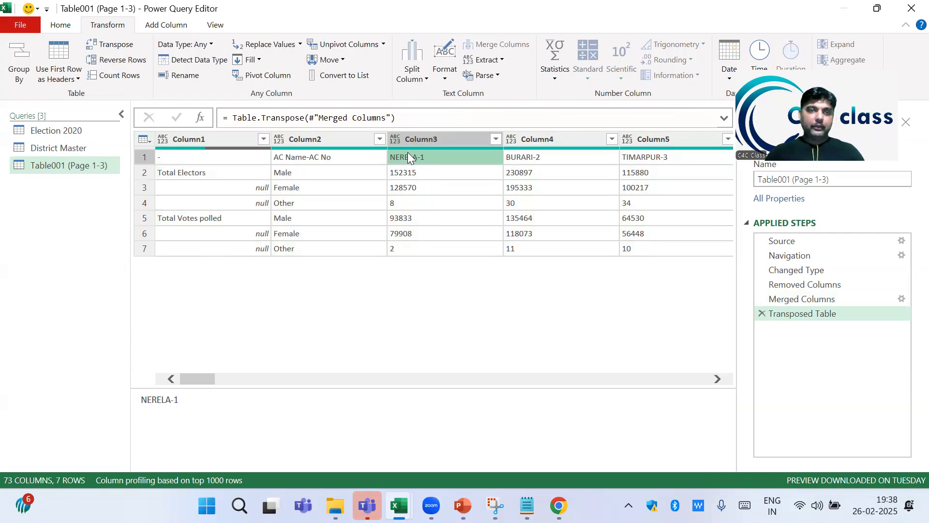
pyautogui.press('Left')
pyautogui.press('Left')
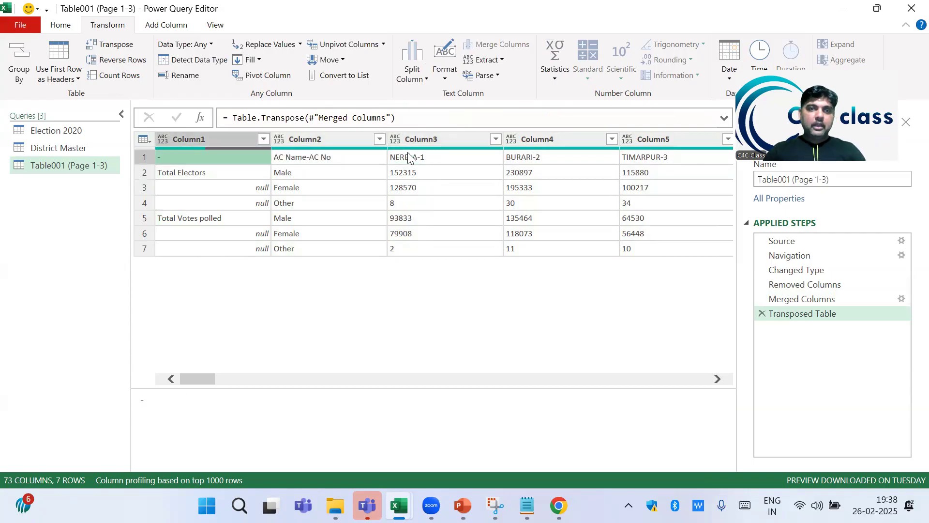
pyautogui.click(149, 141)
pyautogui.click(184, 172)
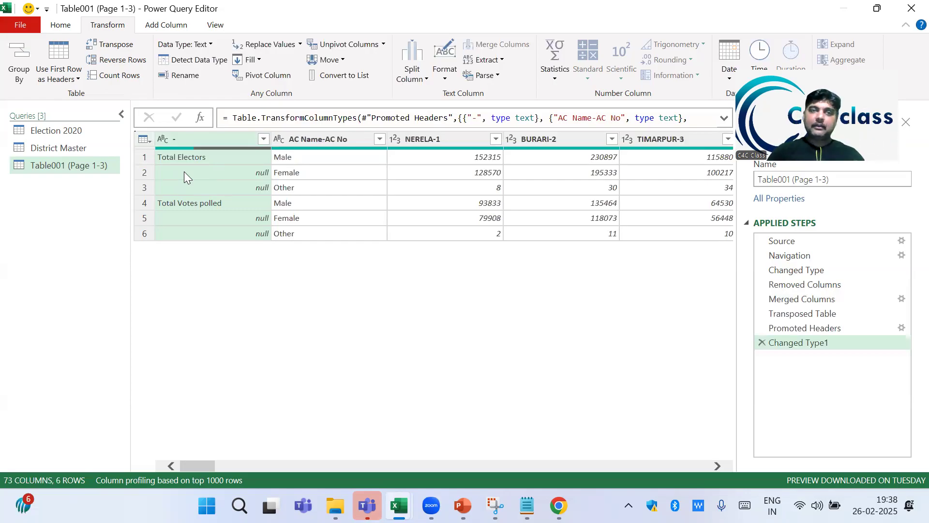
# Step: Fill down the first column so the null rows take the Total Electors and Total Votes polled labels
pyautogui.click(212, 139)
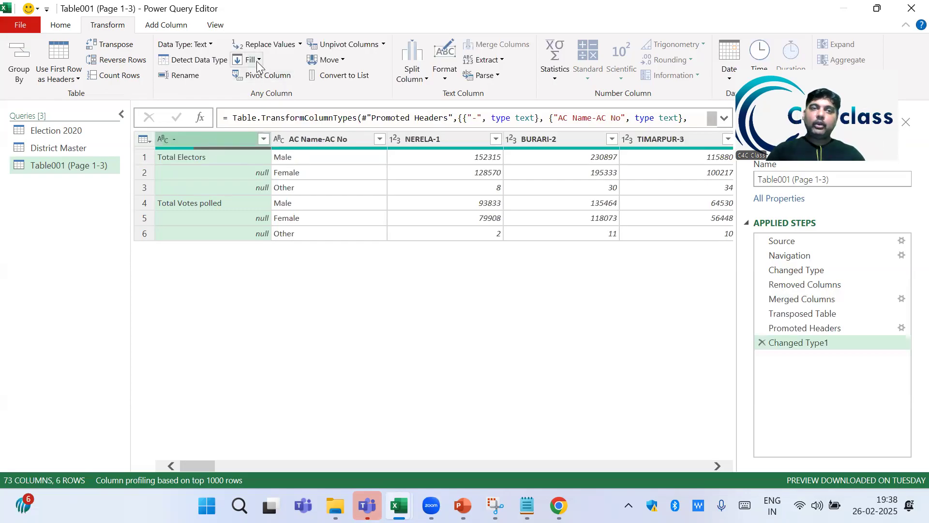
pyautogui.click(257, 59)
pyautogui.click(245, 78)
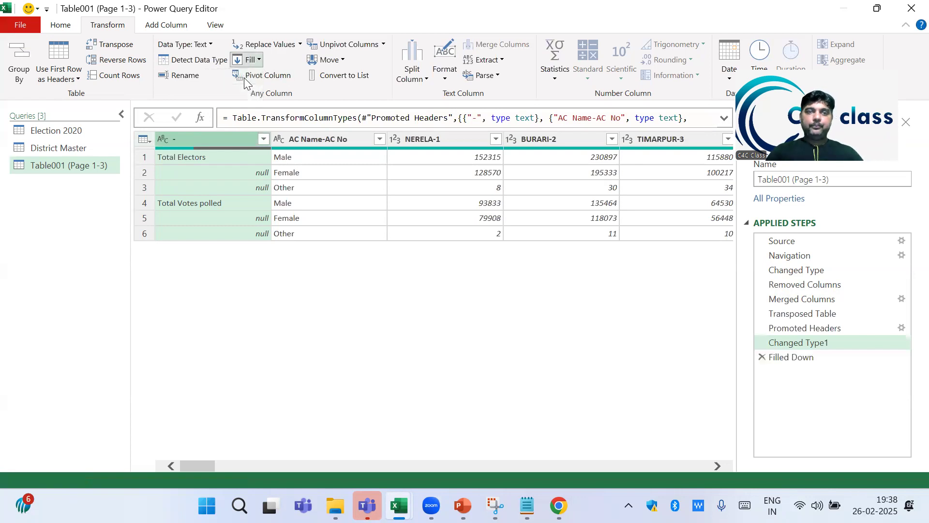
# Step: Rename the hyphen-titled first column as Type and the AC Name-AC No column as Gender
pyautogui.click(318, 138)
pyautogui.doubleClick(210, 139)
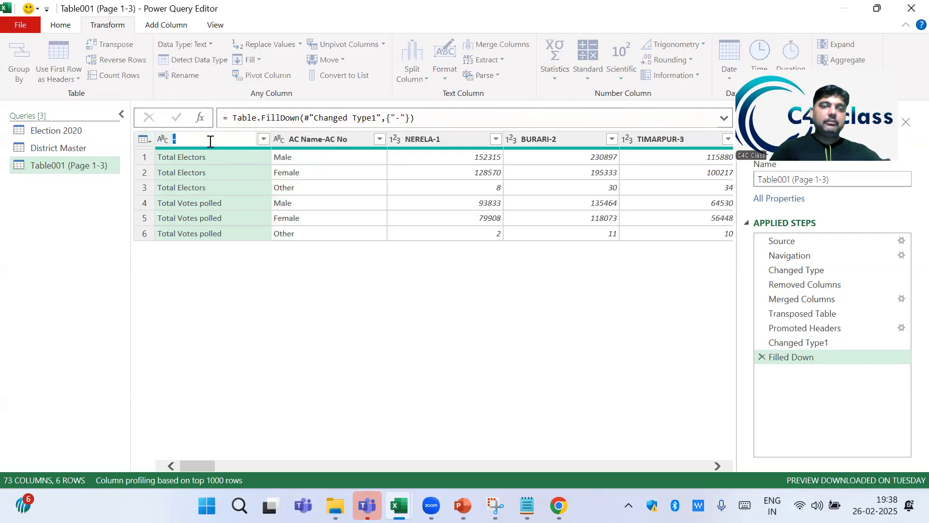
pyautogui.write('Type')
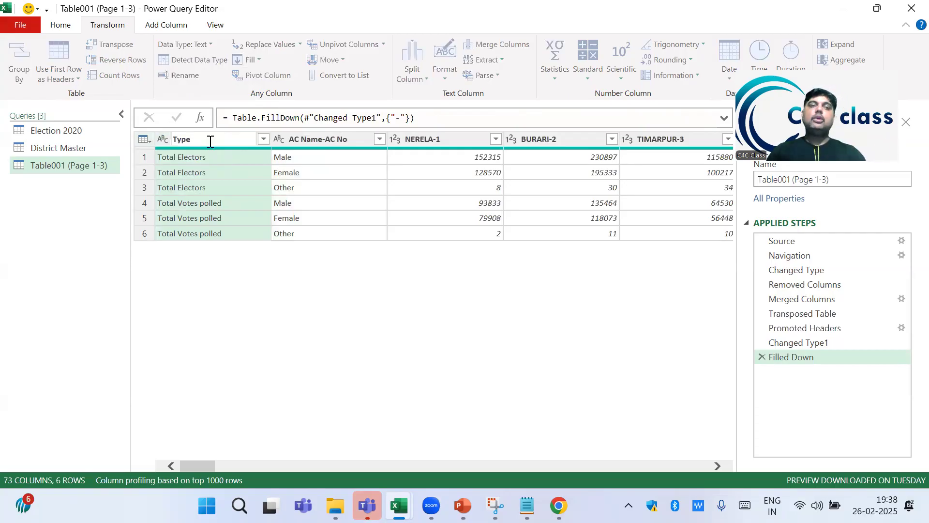
pyautogui.press('Return')
pyautogui.click(302, 140)
pyautogui.doubleClick(302, 139)
pyautogui.write('Gen')
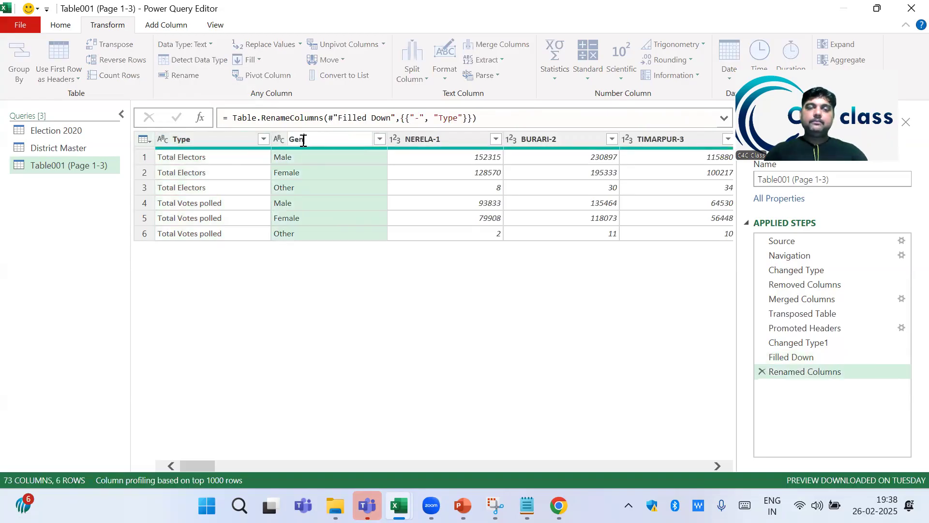
pyautogui.write('der')
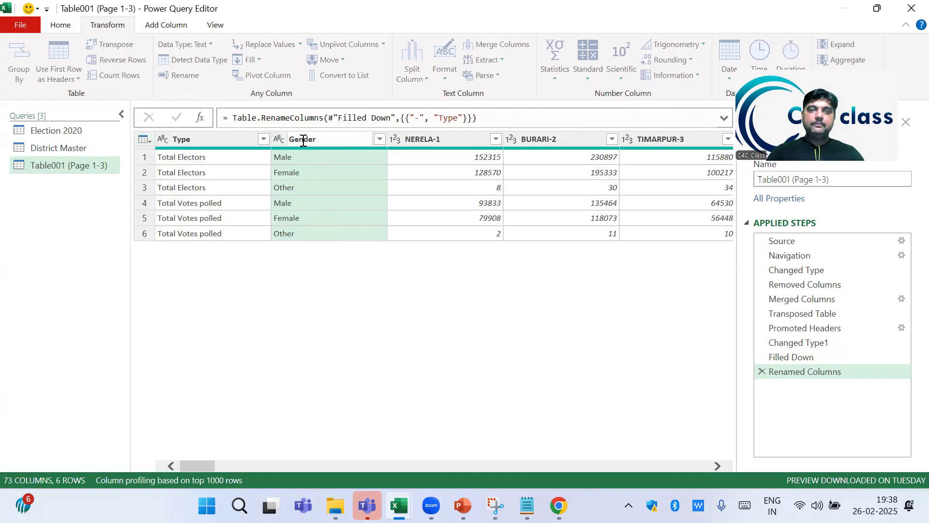
pyautogui.press('Return')
# Step: Unpivot all columns of the 2025 table other than Type and Gender
pyautogui.keyDown('ctrl'); pyautogui.click(212, 139); pyautogui.keyUp('ctrl')
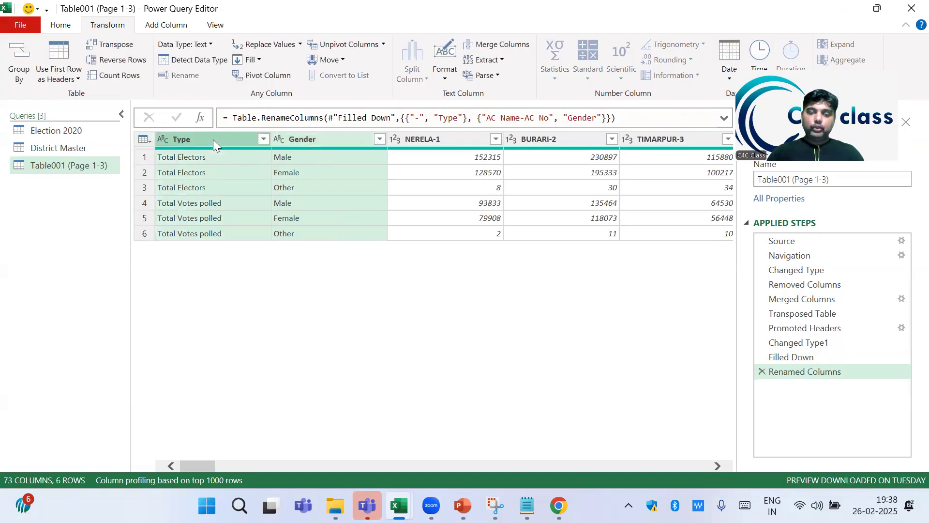
pyautogui.rightClick(213, 139)
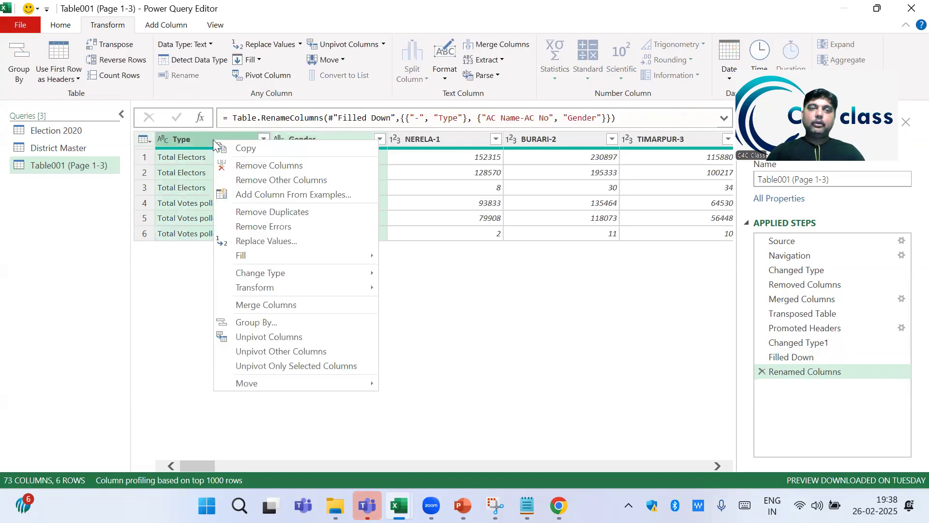
pyautogui.click(304, 351)
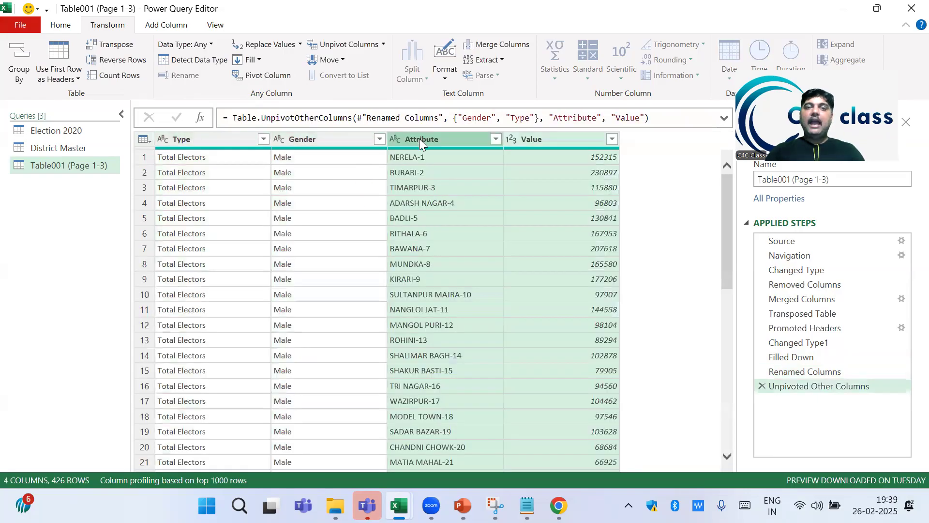
# Step: Split the Attribute column by a custom hyphen delimiter at each occurrence
pyautogui.click(419, 139)
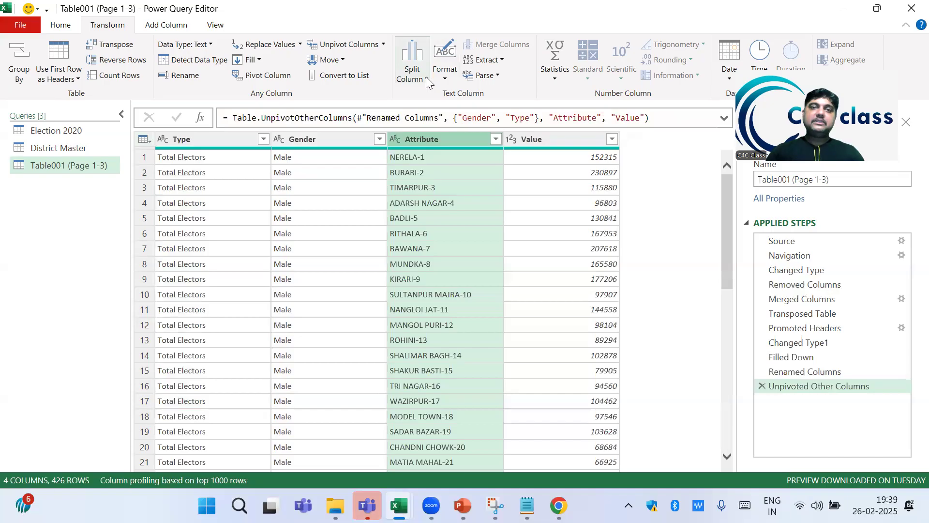
pyautogui.click(412, 72)
pyautogui.click(383, 92)
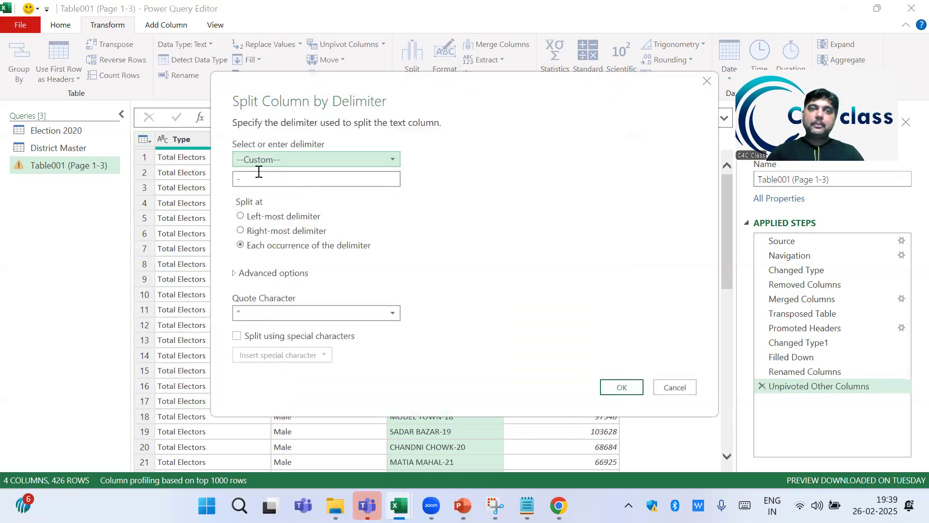
pyautogui.click(259, 177)
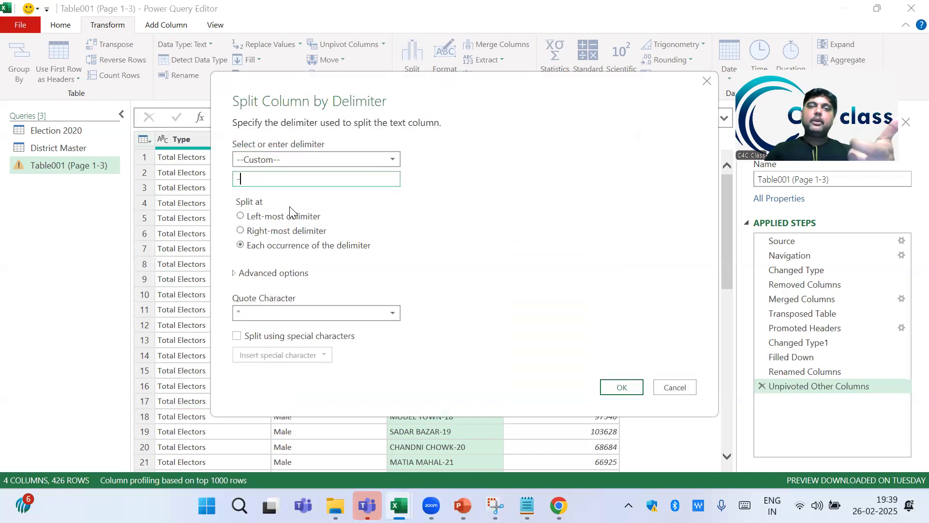
pyautogui.click(621, 387)
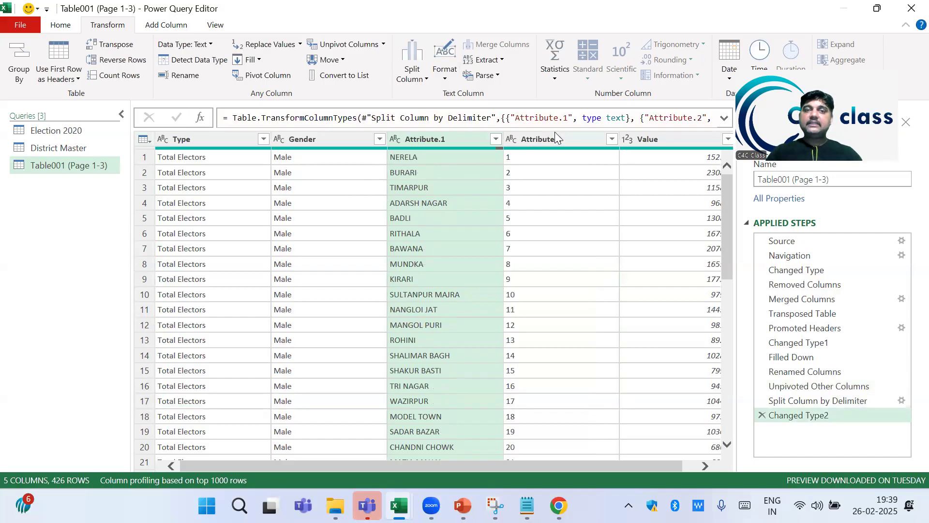
# Step: Rename the split columns Attribute.1 and Attribute.2 as AC and AC No
pyautogui.doubleClick(442, 142)
pyautogui.write('AC')
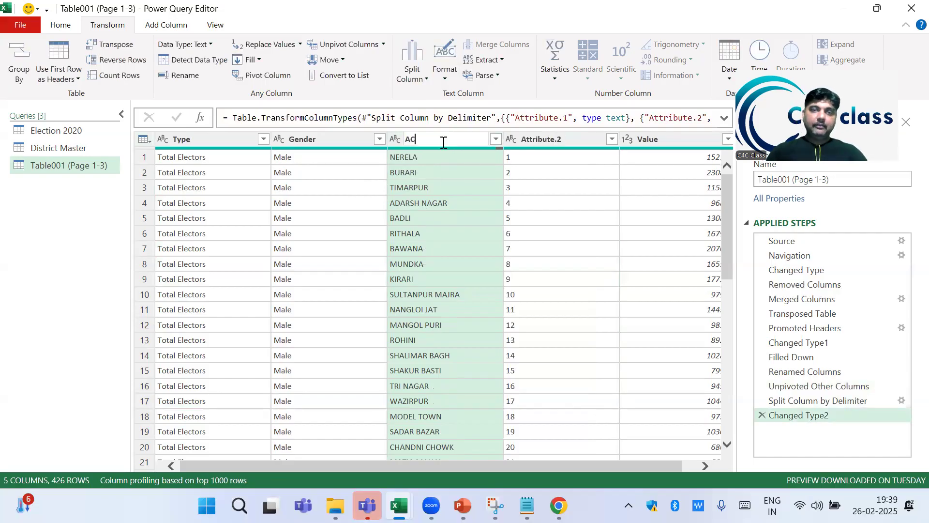
pyautogui.press('Return')
pyautogui.doubleClick(543, 139)
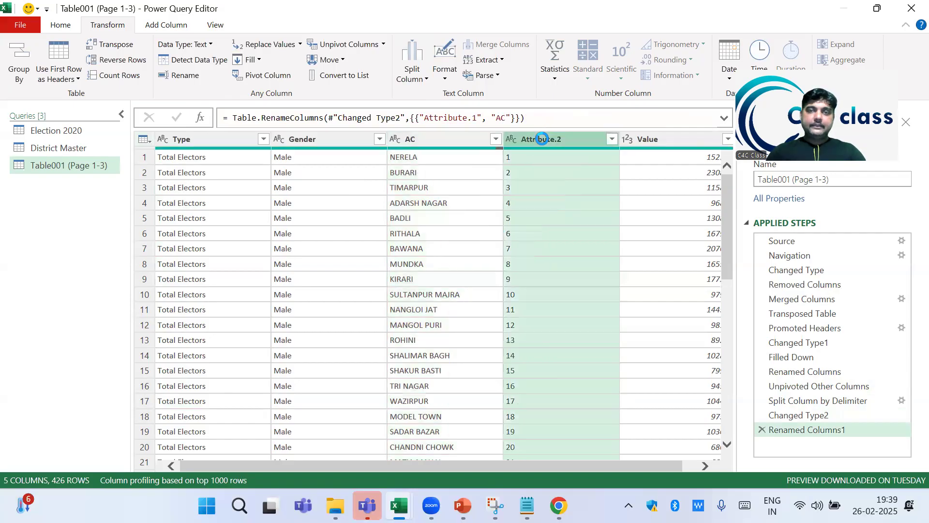
pyautogui.write('AC No')
pyautogui.press('Return')
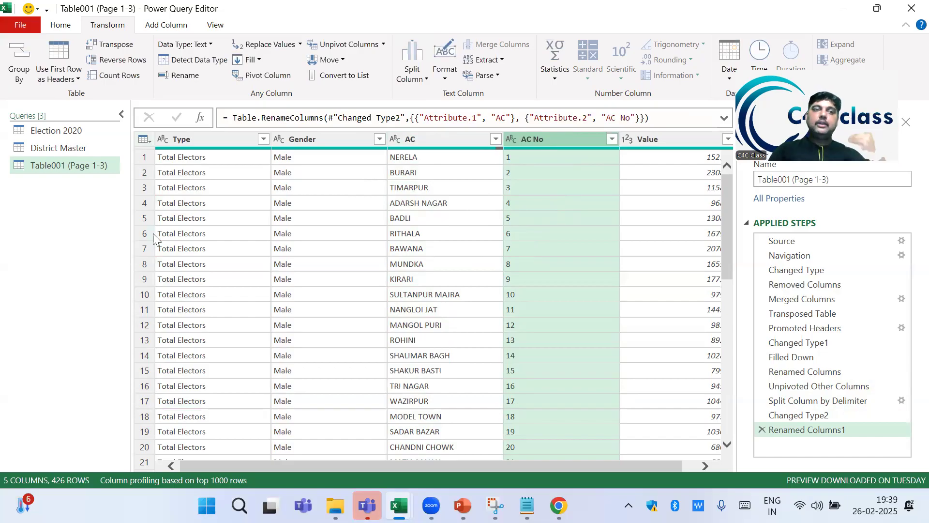
# Step: Rename the query Table001 (Page 1-3) as Election 2025
pyautogui.doubleClick(836, 180)
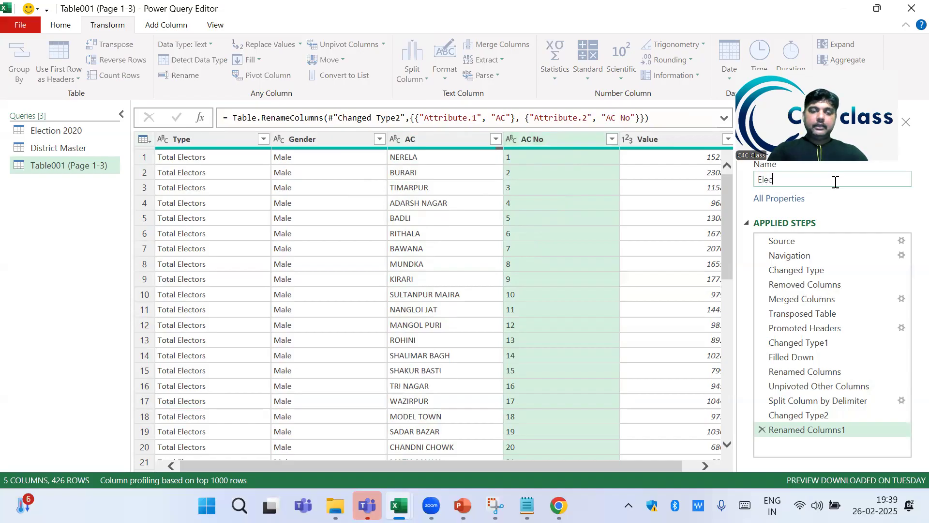
pyautogui.write('Election 2025')
pyautogui.press('Return')
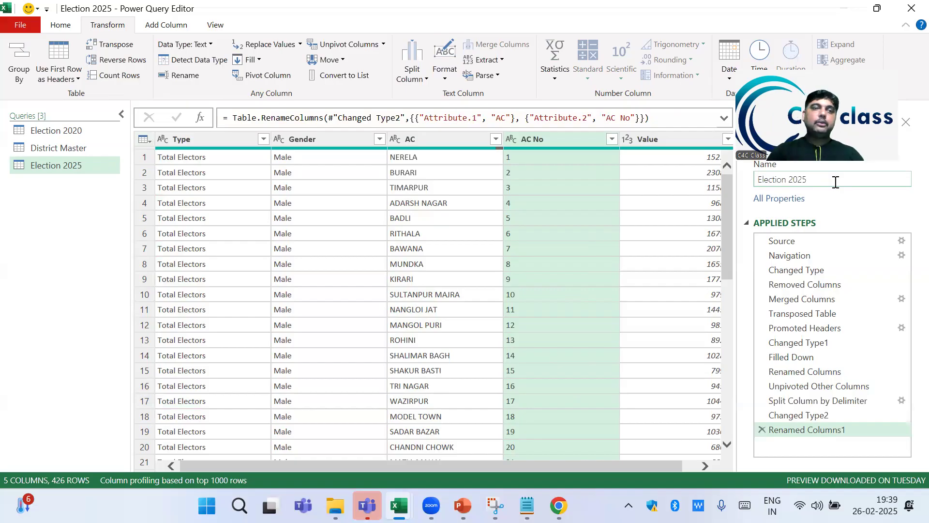
# Step: Add a custom column named Year with the formula = 2020 to the Election 2020 query
pyautogui.click(50, 133)
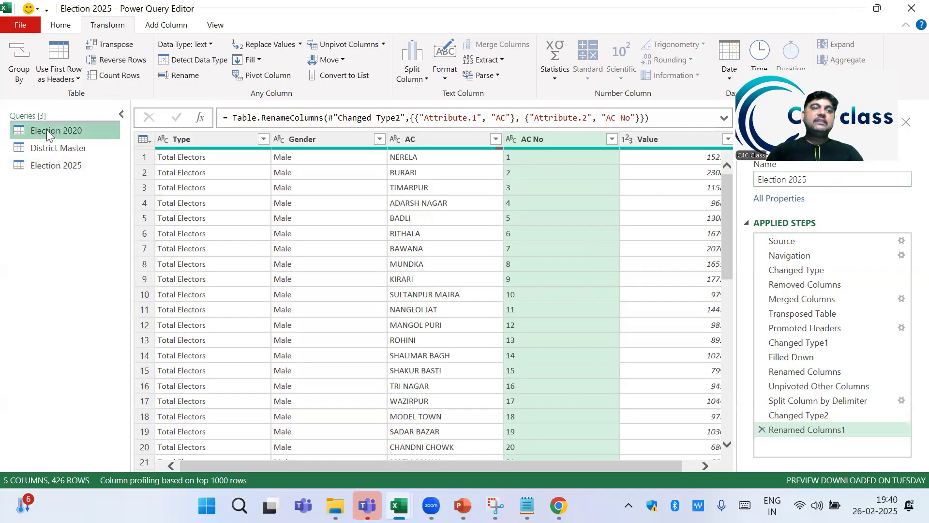
pyautogui.click(175, 25)
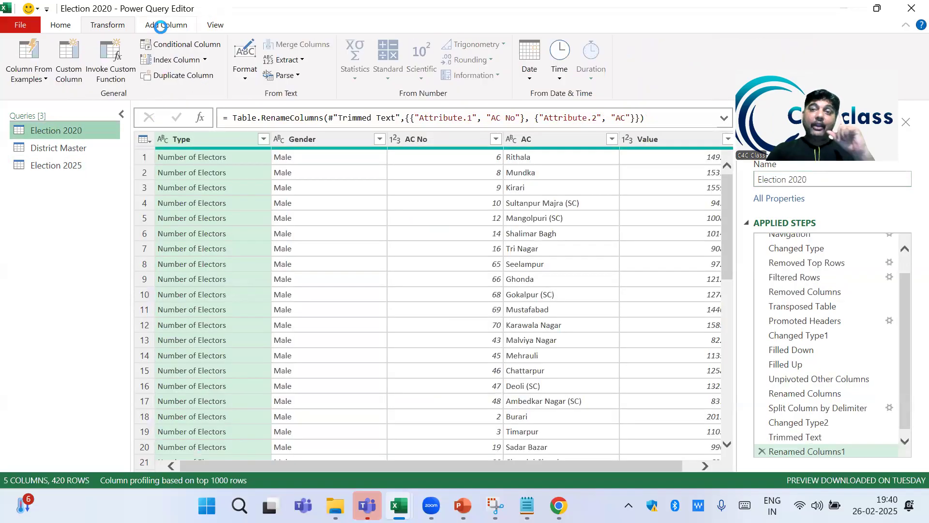
pyautogui.click(69, 55)
pyautogui.hotkey('ctrl', 'a')
pyautogui.press('BackSpace')
pyautogui.write('Year')
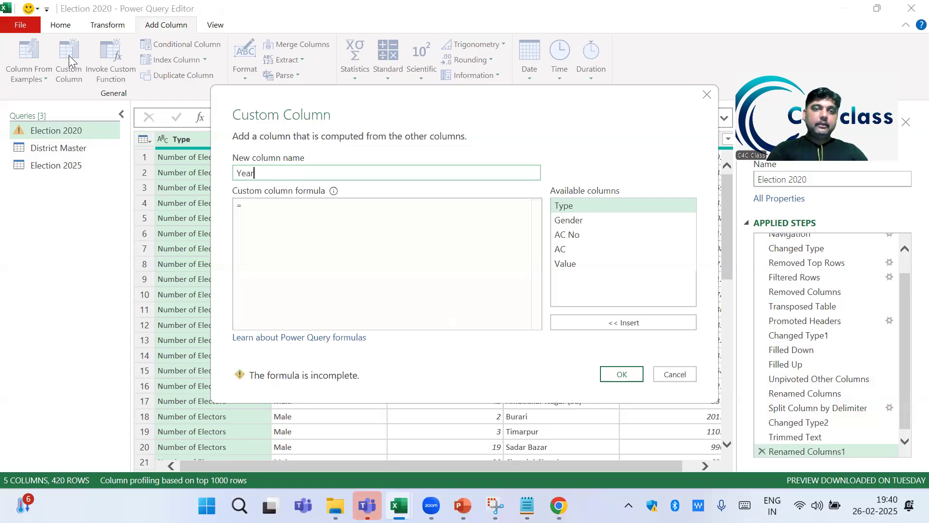
pyautogui.click(264, 210)
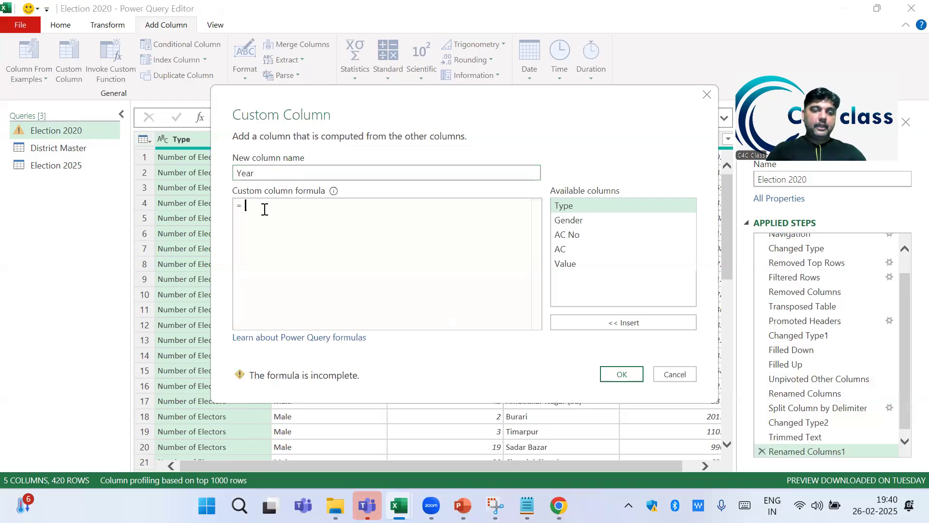
pyautogui.write('2020')
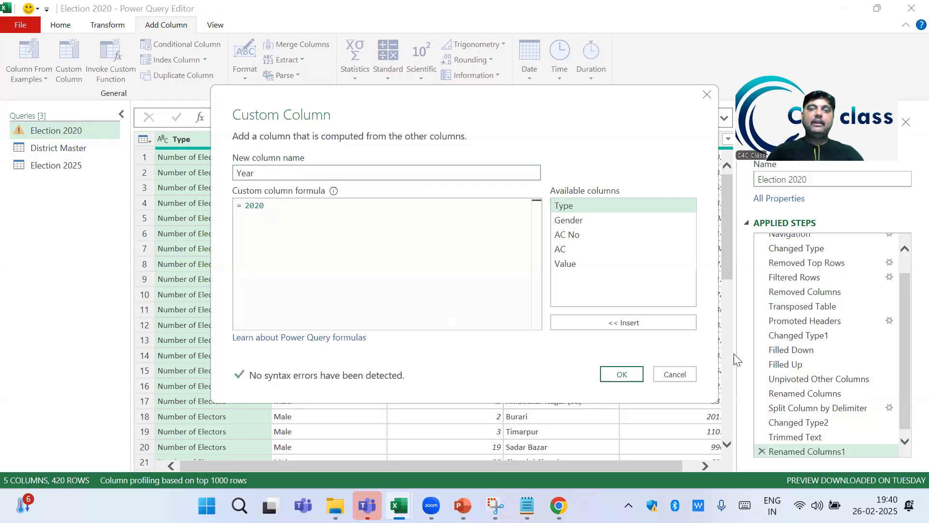
pyautogui.click(619, 374)
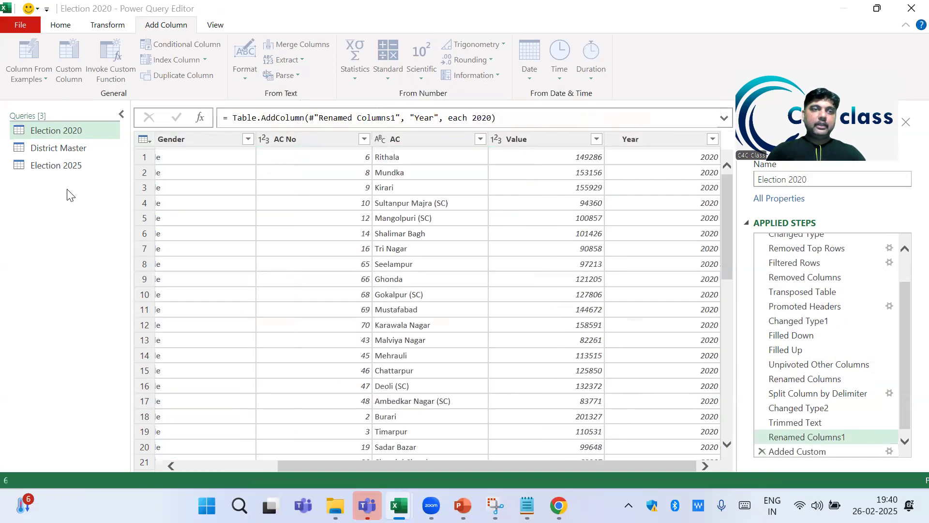
# Step: Add a custom column named Year with the formula = 2025 to the Election 2025 query
pyautogui.click(59, 167)
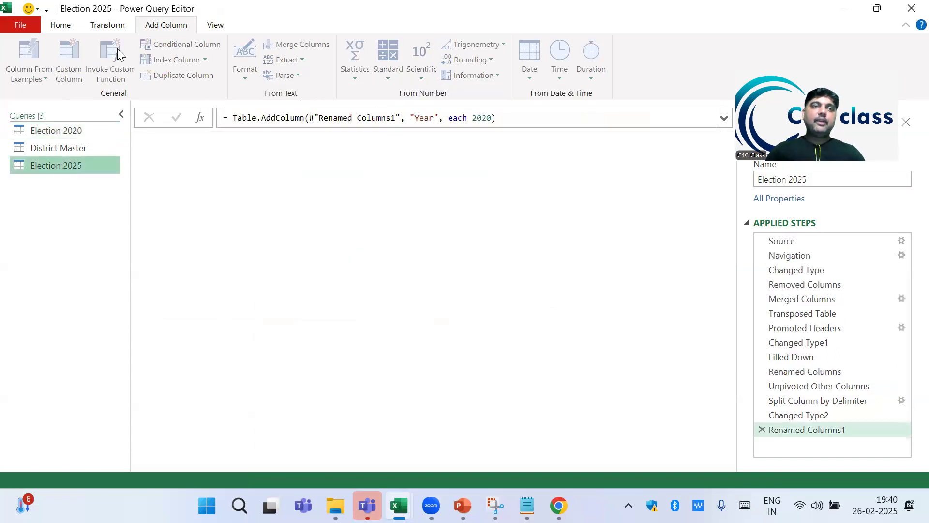
pyautogui.click(110, 30)
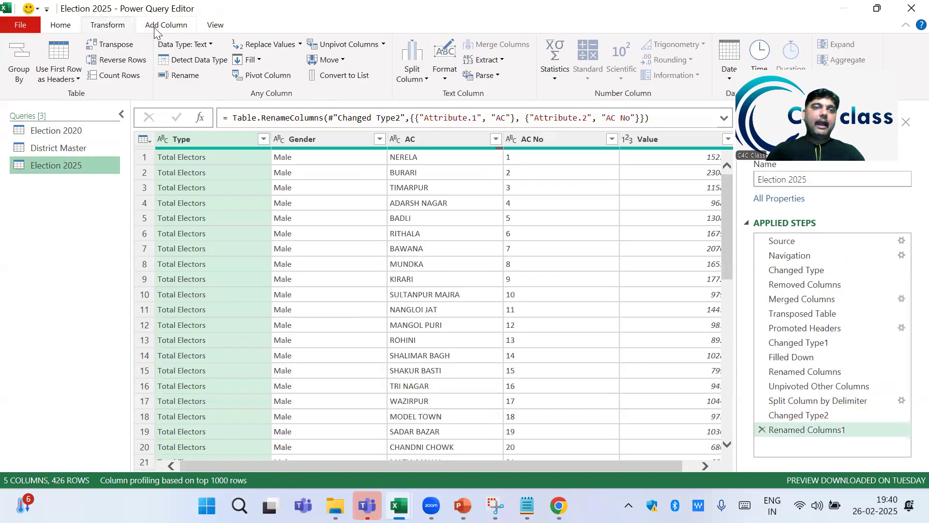
pyautogui.click(157, 30)
pyautogui.click(73, 68)
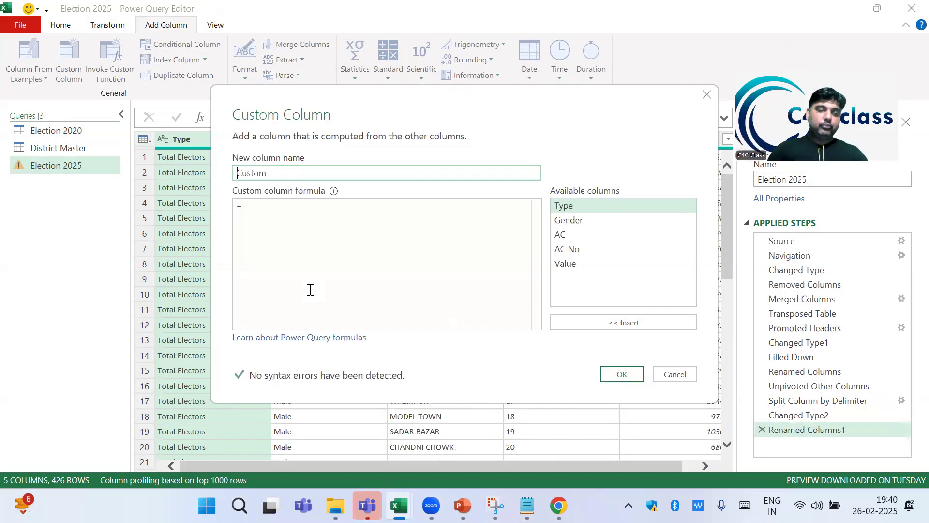
pyautogui.write('Year')
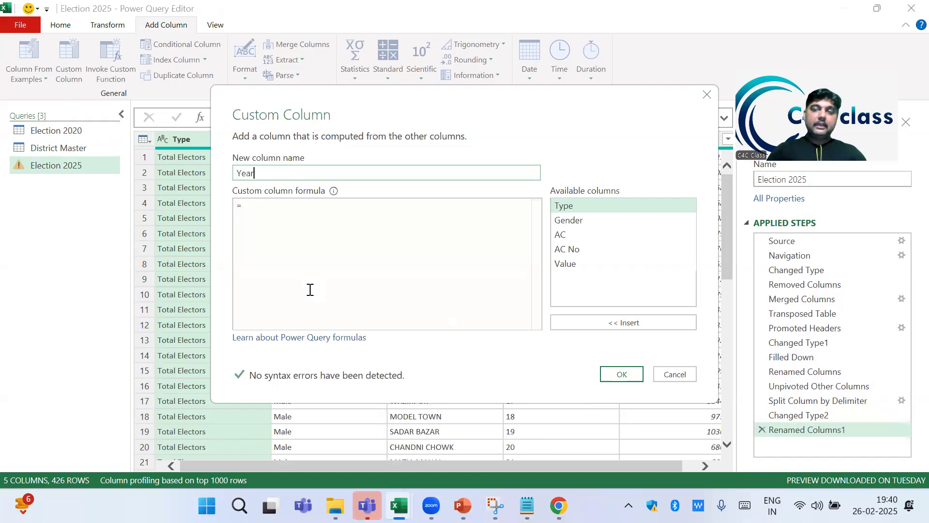
pyautogui.click(278, 208)
pyautogui.write('2025')
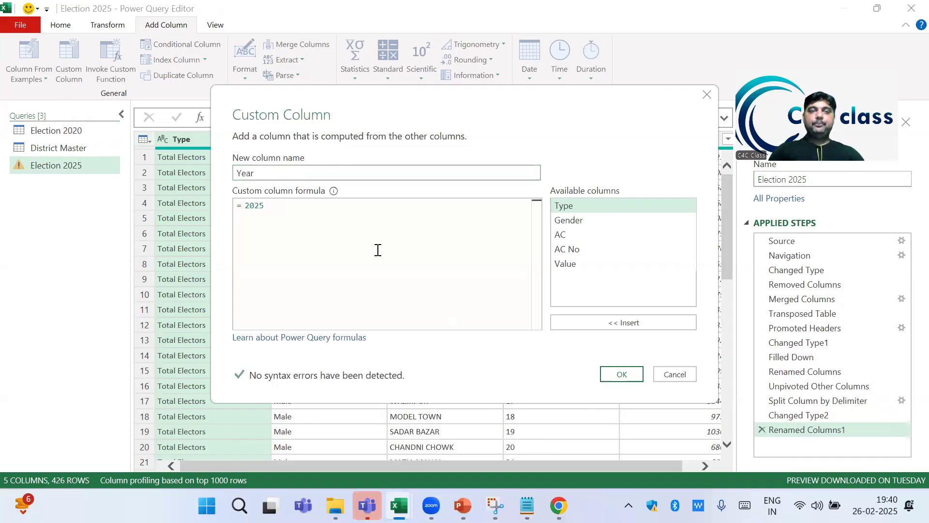
pyautogui.click(626, 374)
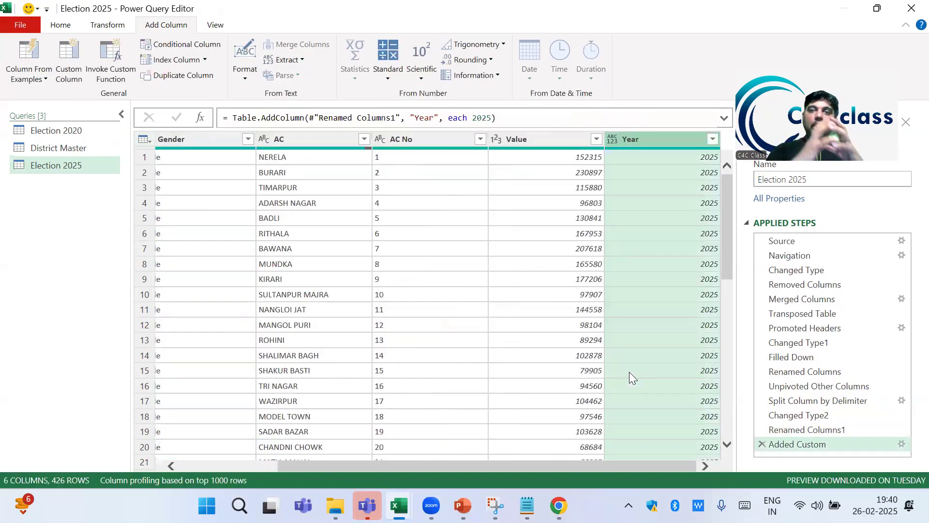
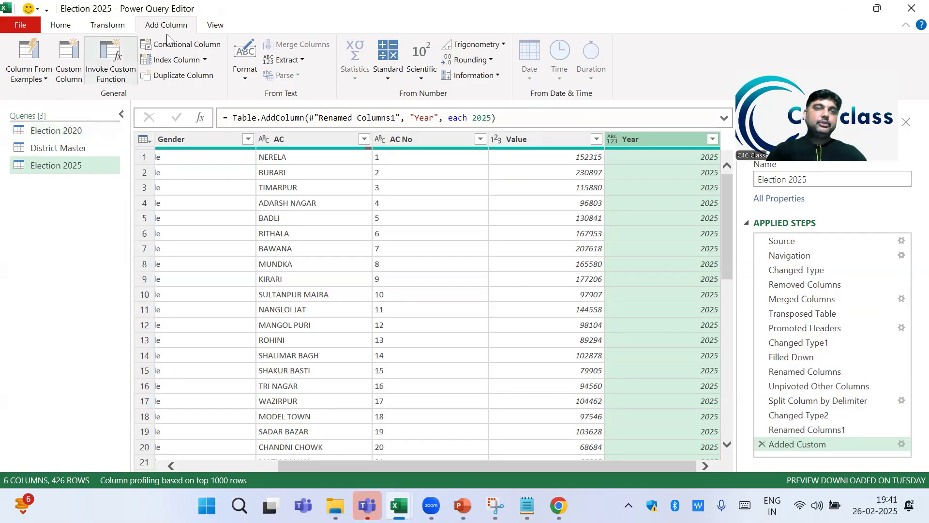
# Step: Append the Election 2025 and Election 2020 queries as a new query and name it Combined Data
pyautogui.click(62, 25)
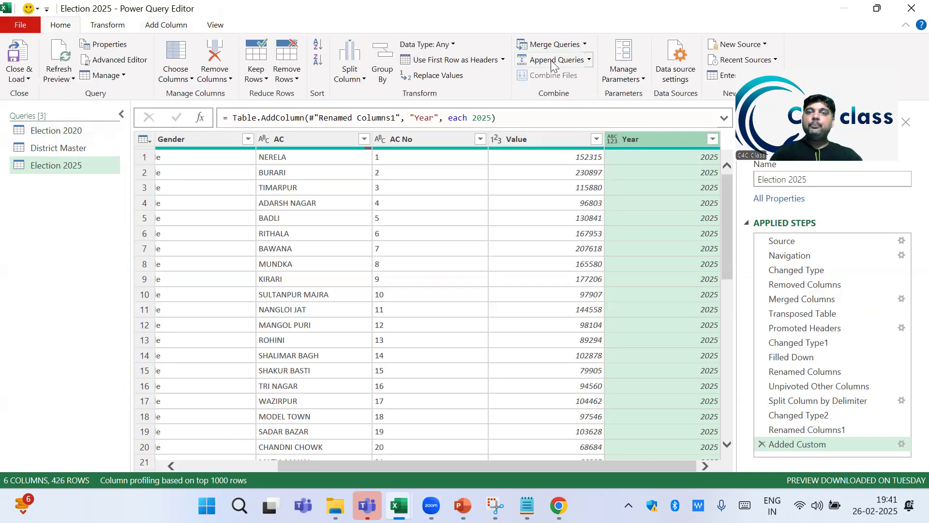
pyautogui.click(589, 60)
pyautogui.click(570, 93)
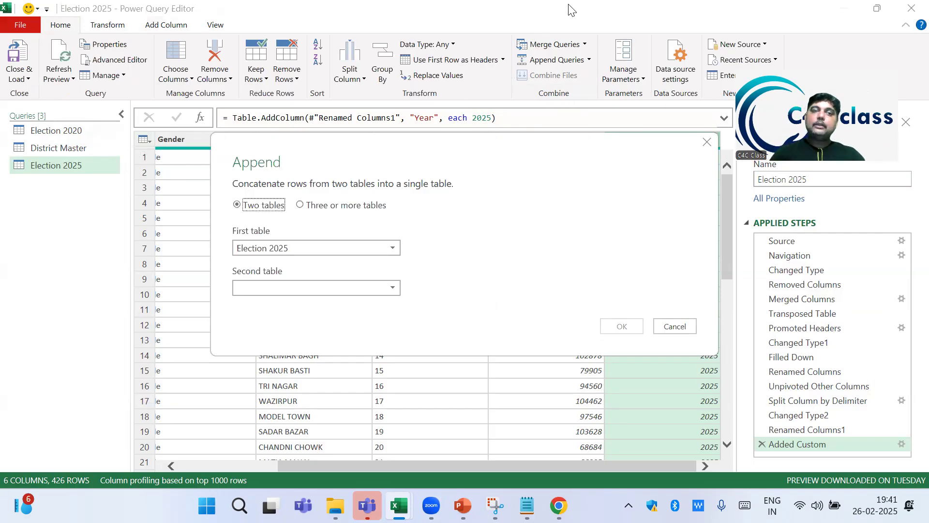
pyautogui.click(311, 290)
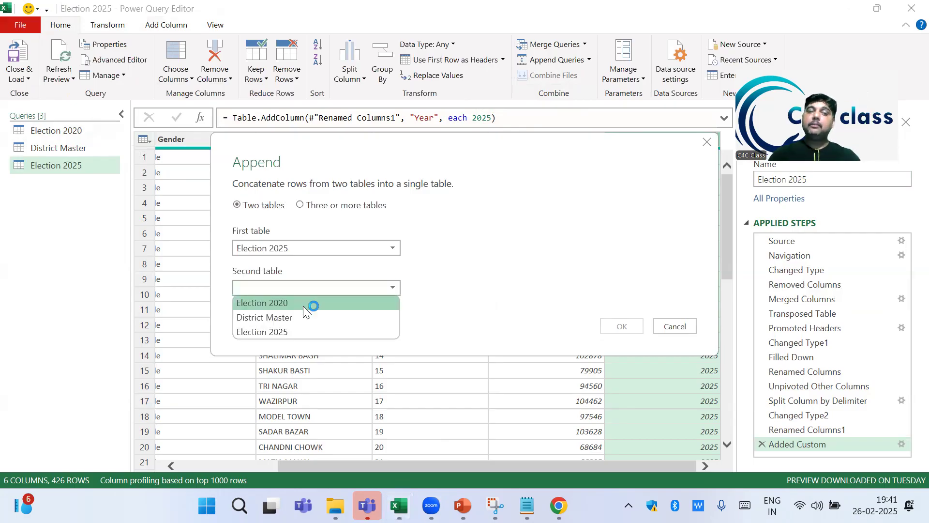
pyautogui.click(303, 306)
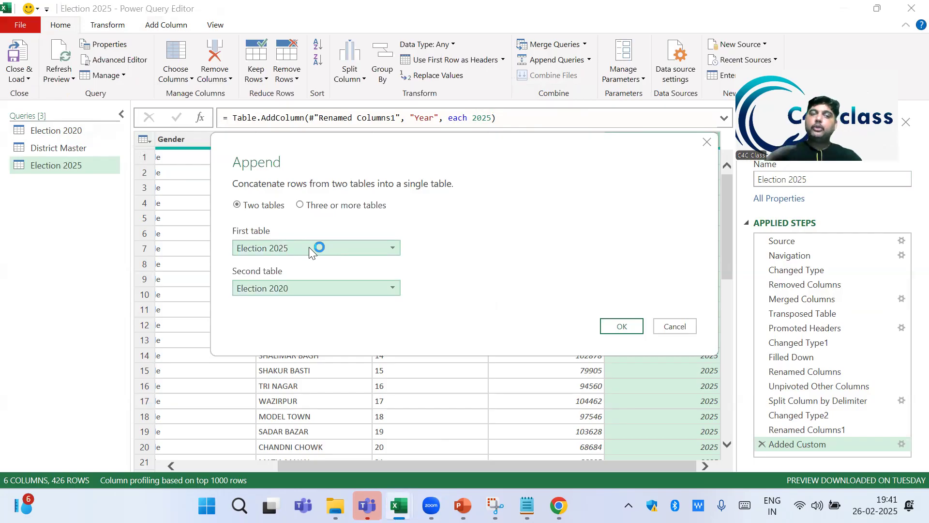
pyautogui.click(305, 206)
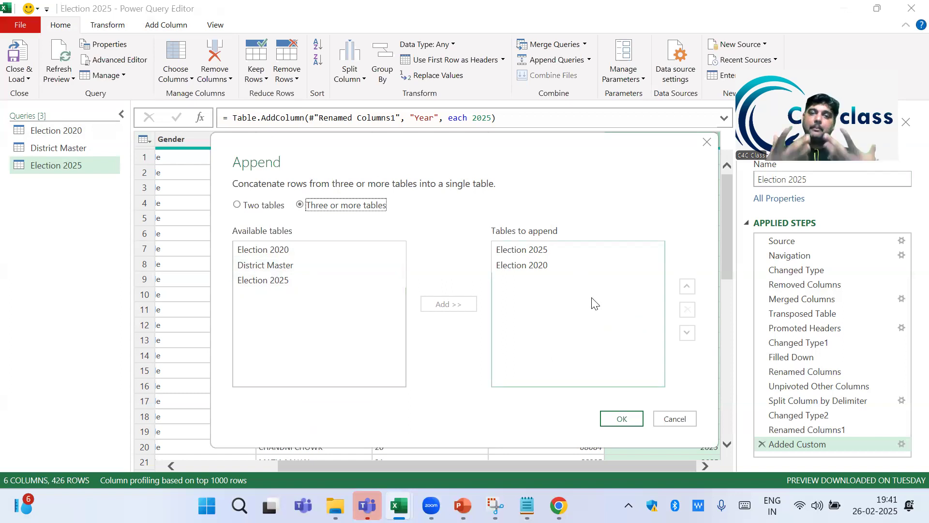
pyautogui.click(623, 419)
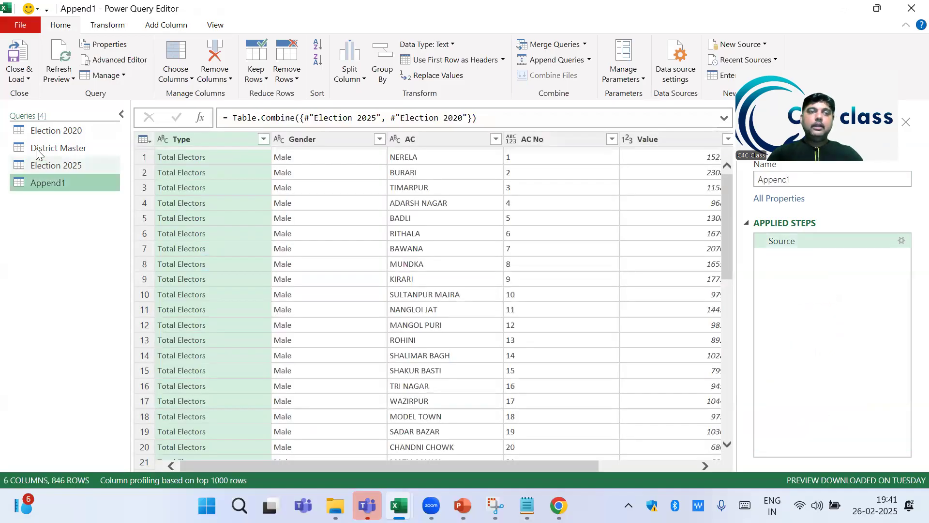
pyautogui.click(817, 183)
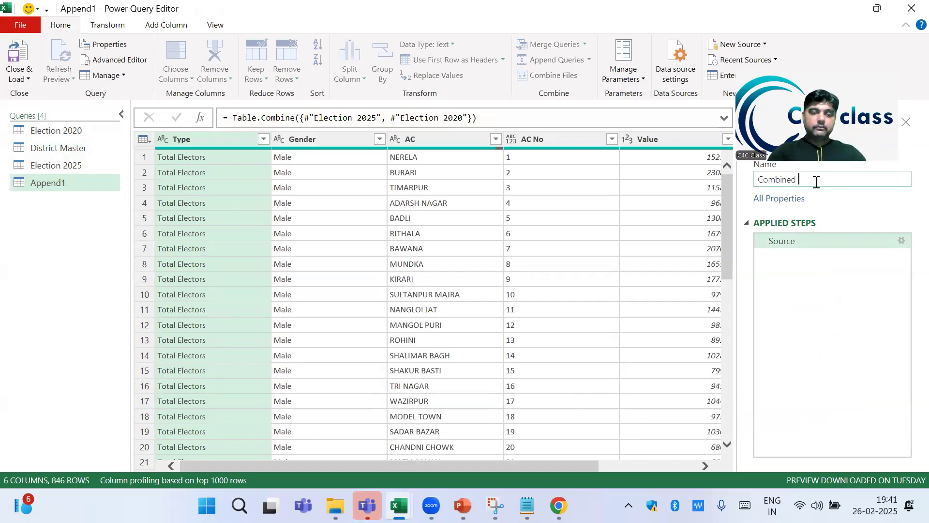
pyautogui.press('Return')
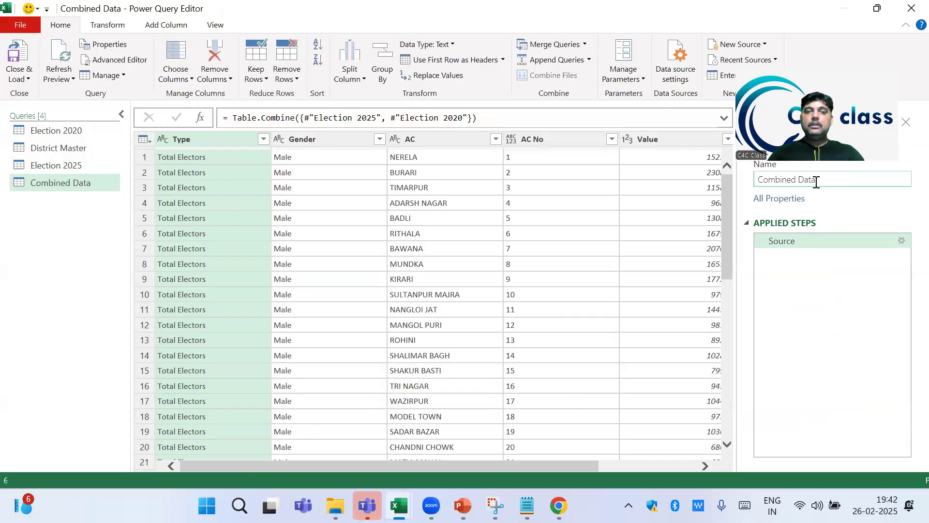
# Step: Change the data type of the Year column in Combined Data to Whole Number
pyautogui.click(484, 248)
pyautogui.press('Right')
pyautogui.press('Right')
pyautogui.press('Right')
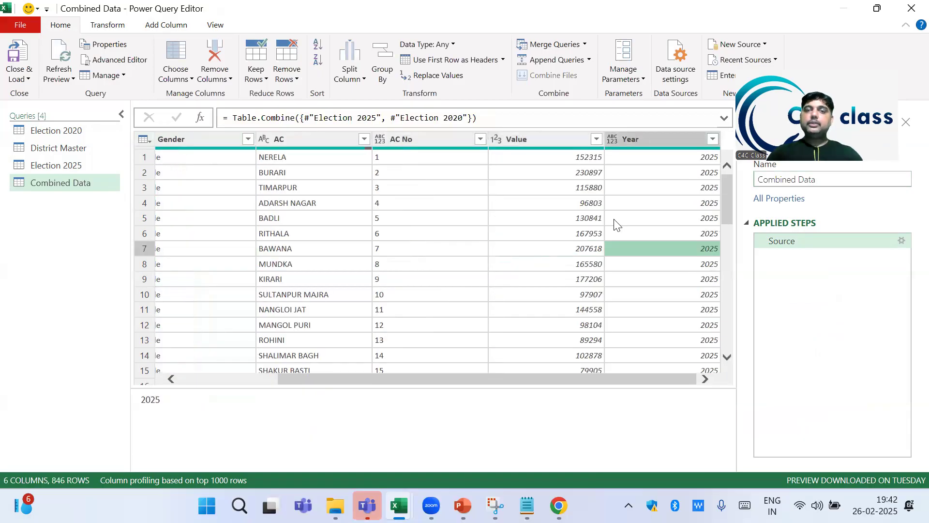
pyautogui.click(612, 140)
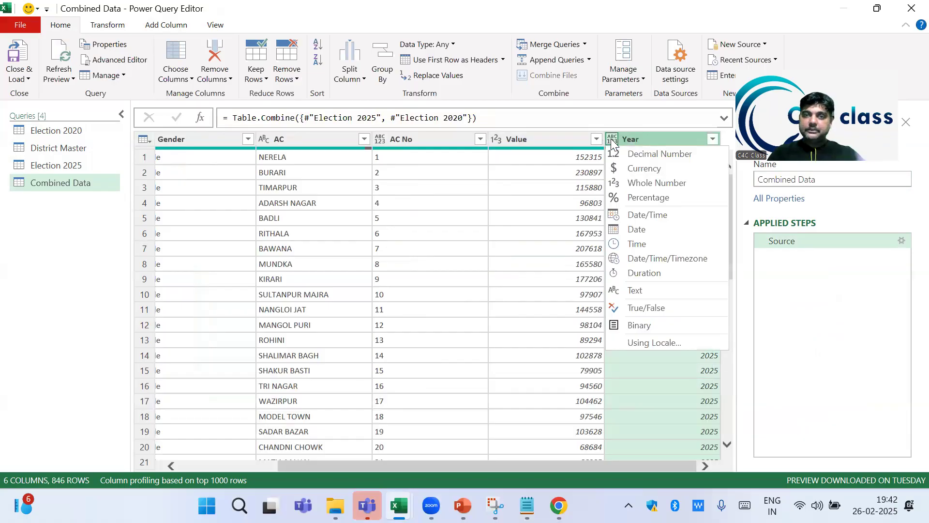
pyautogui.click(647, 184)
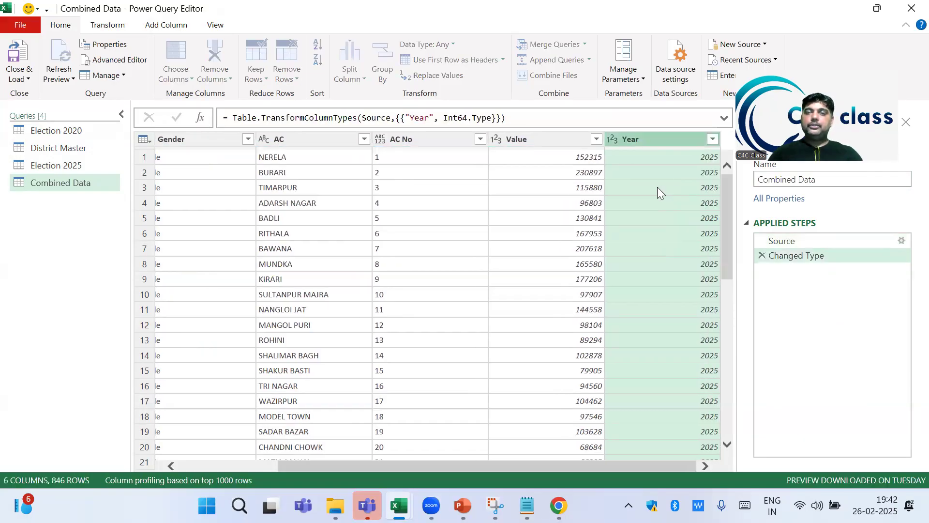
# Step: Compare the distinct Type values in the Election 2020 and Election 2025 queries, then return to Combined Data
pyautogui.click(659, 187)
pyautogui.press('Left')
pyautogui.press('Left')
pyautogui.press('Left')
pyautogui.press('Left')
pyautogui.press('Left')
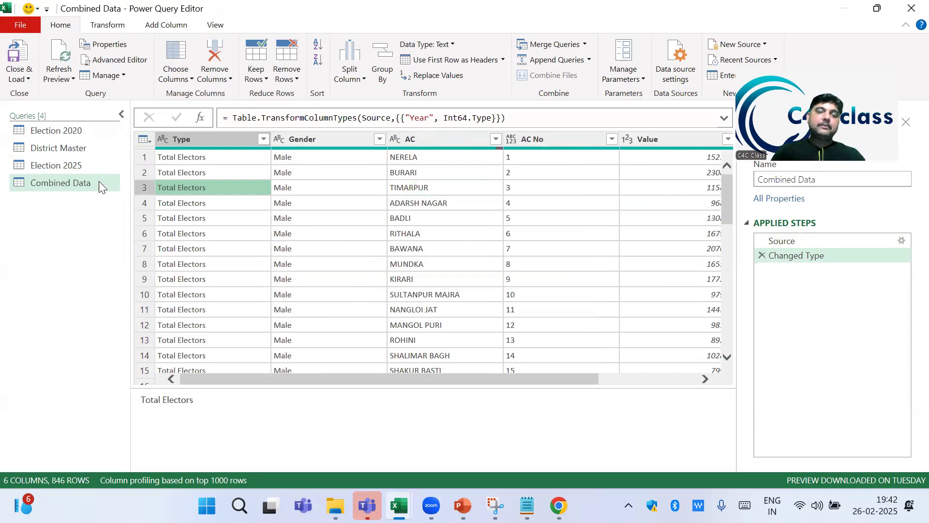
pyautogui.click(57, 134)
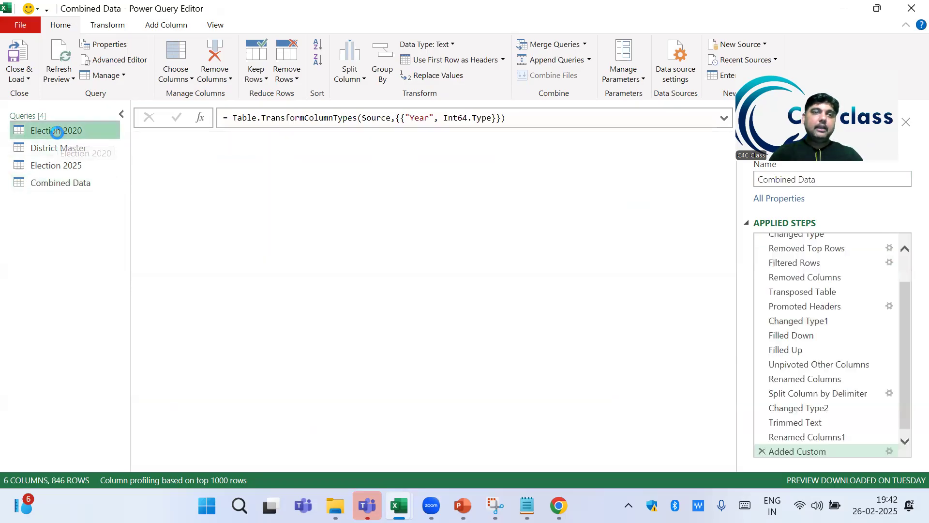
pyautogui.click(203, 172)
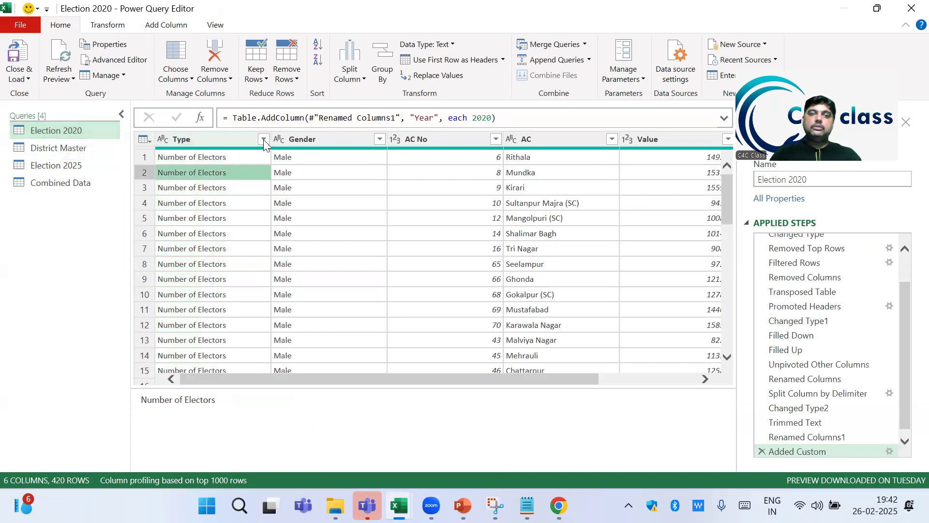
pyautogui.click(263, 139)
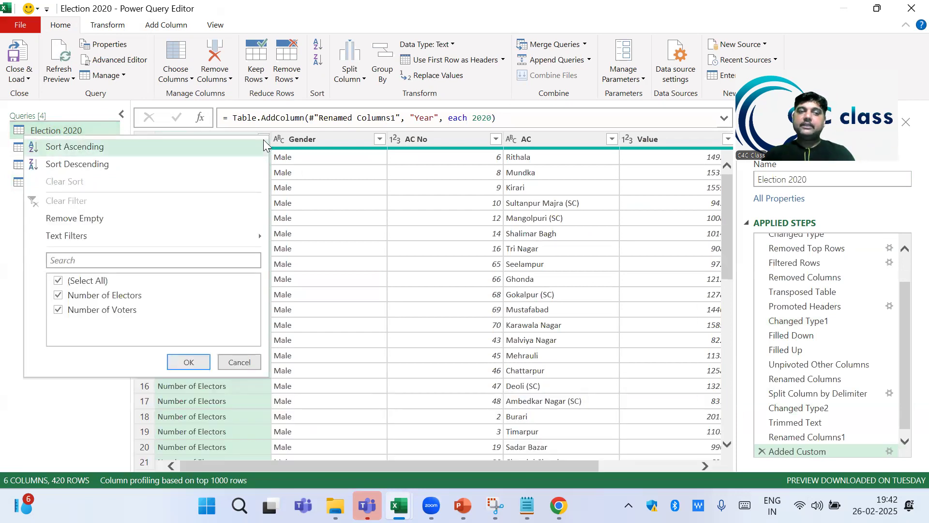
pyautogui.click(385, 203)
pyautogui.click(57, 165)
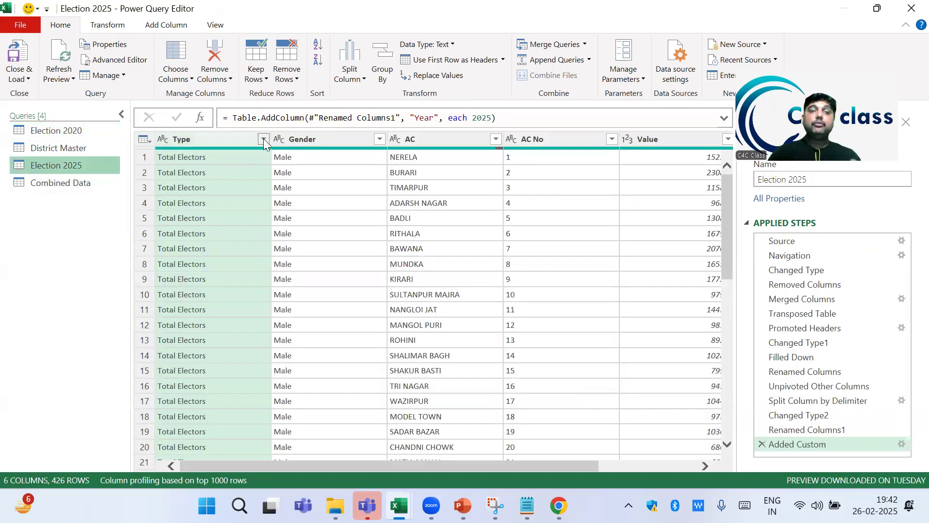
pyautogui.click(263, 139)
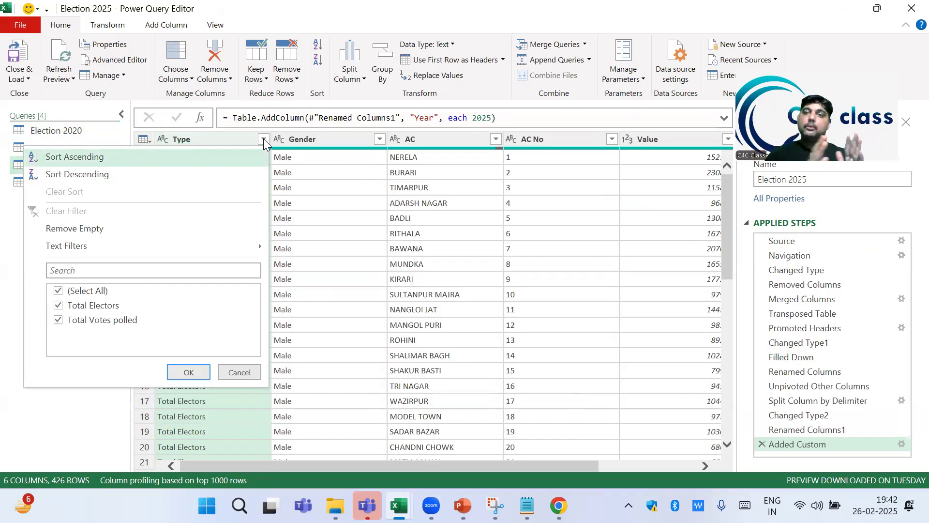
pyautogui.click(390, 247)
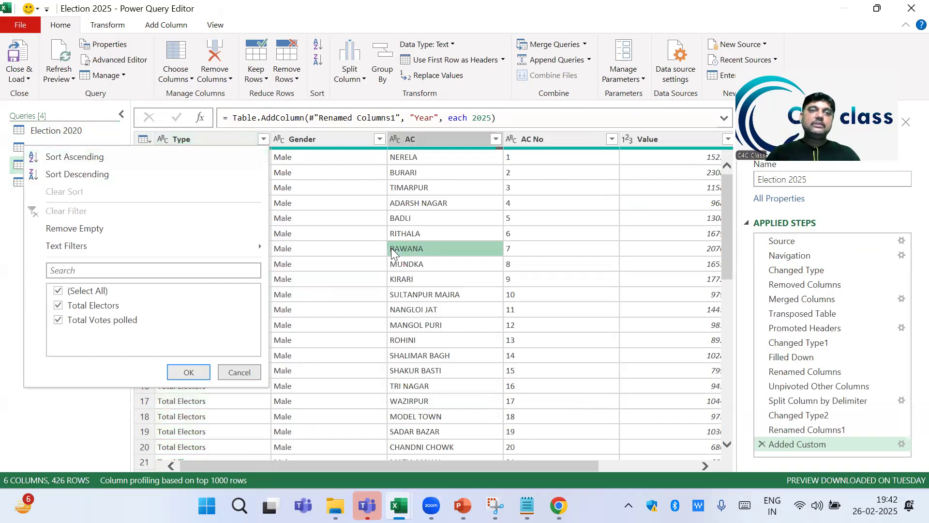
pyautogui.click(56, 186)
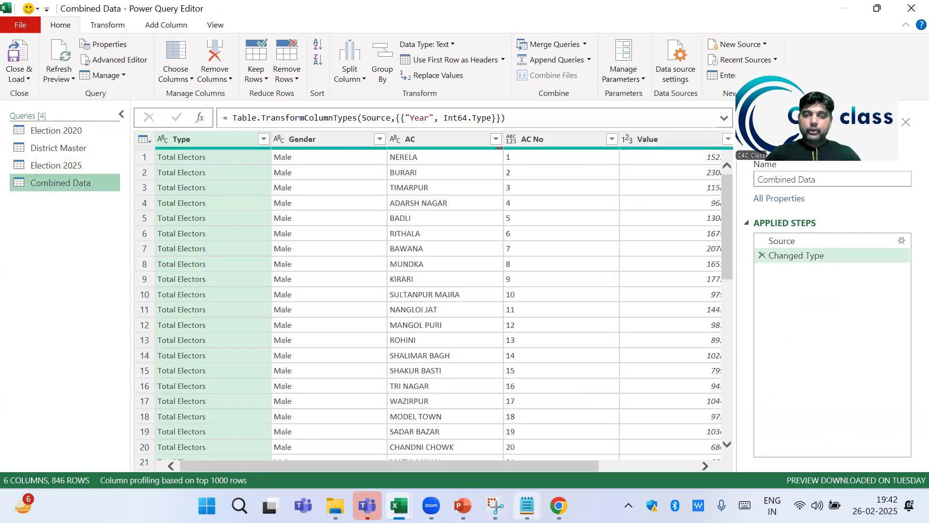
# Step: Switch to Notepad, copy the Number of Electors line from the label list, and return to Power Query
pyautogui.moveTo(527, 505)
pyautogui.click(517, 429)
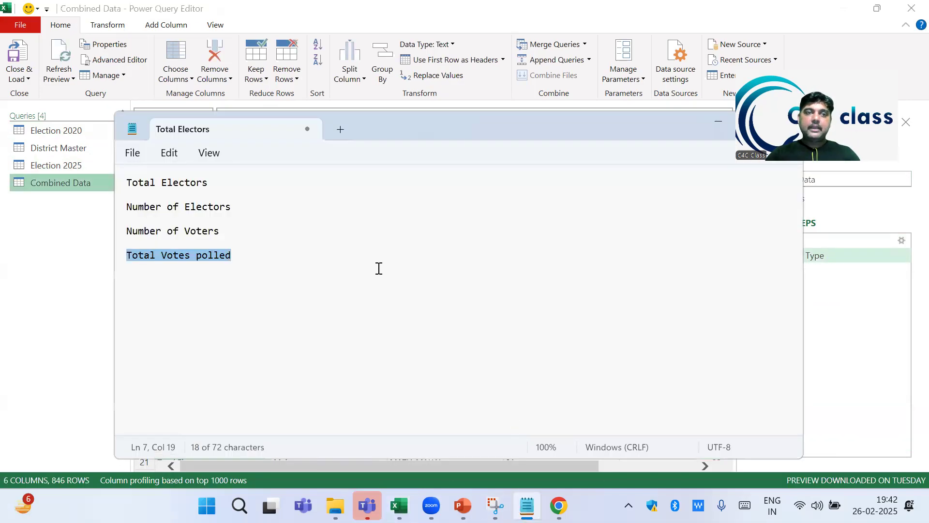
pyautogui.click(239, 187)
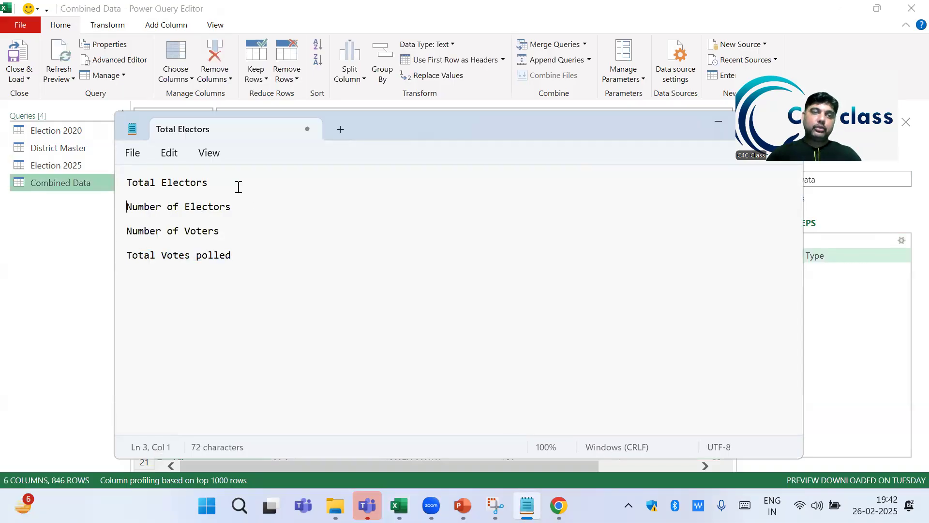
pyautogui.hotkey('shift', 'Down')
pyautogui.hotkey('ctrl', 'c')
pyautogui.hotkey('alt', 'Tab')
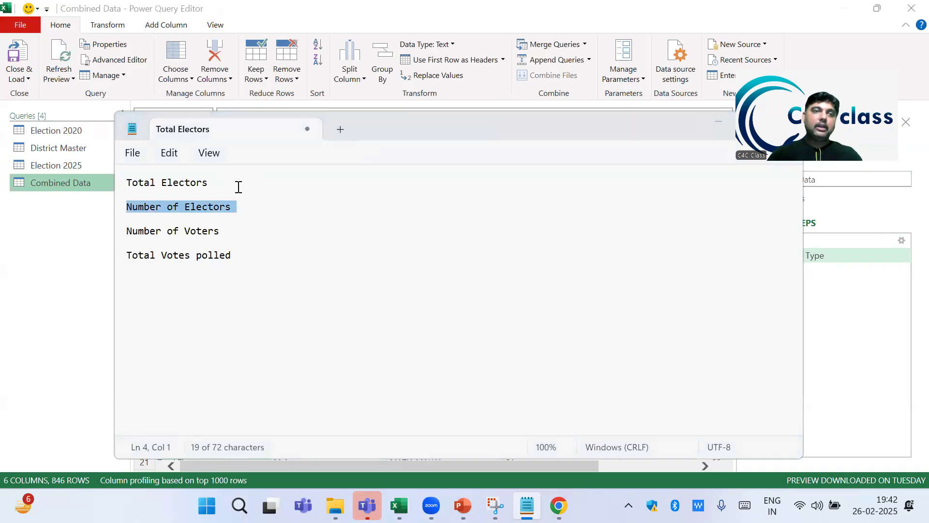
# Step: Start Replace Values on the Type column of Election 2020 with Number of Electors as the value to find
pyautogui.click(62, 136)
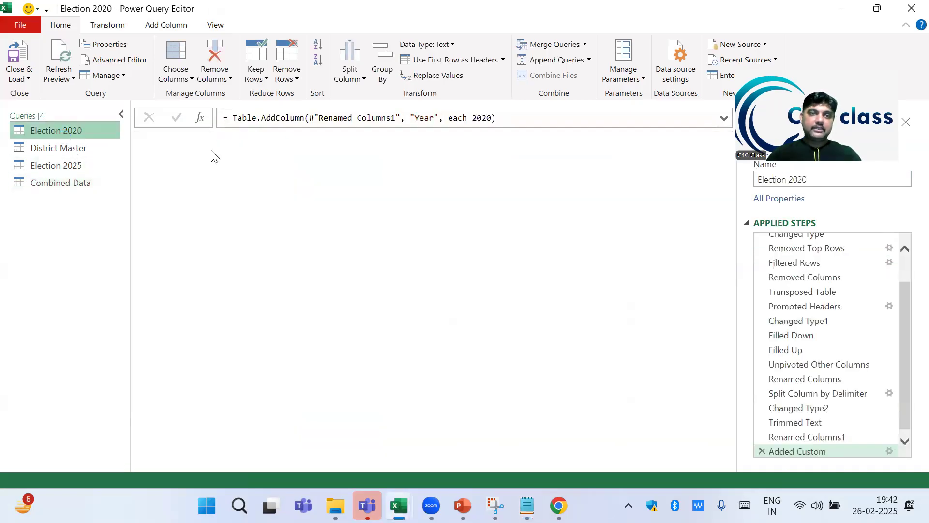
pyautogui.click(215, 140)
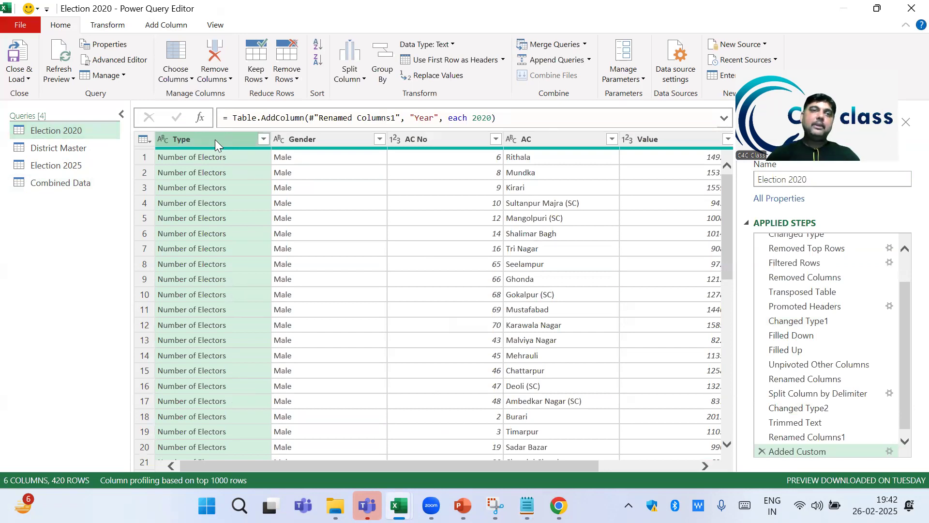
pyautogui.click(104, 22)
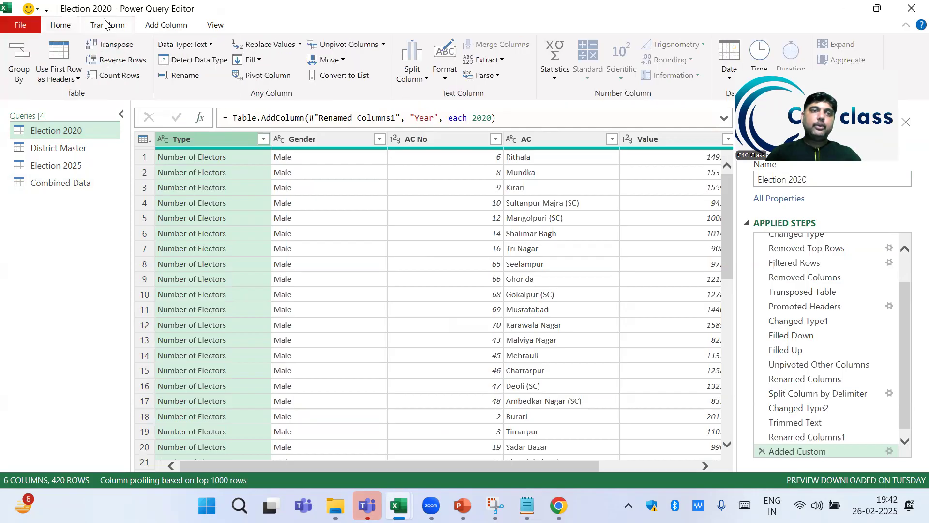
pyautogui.click(264, 45)
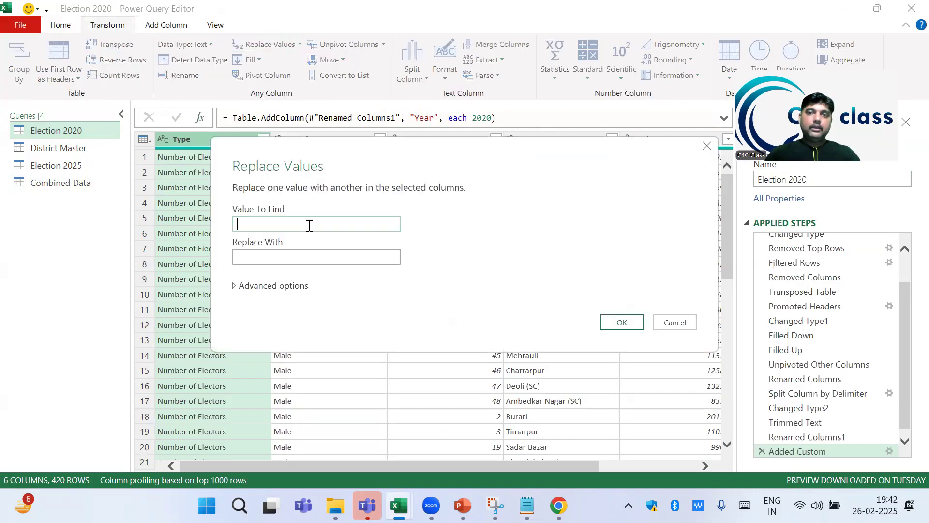
pyautogui.hotkey('ctrl', 'v')
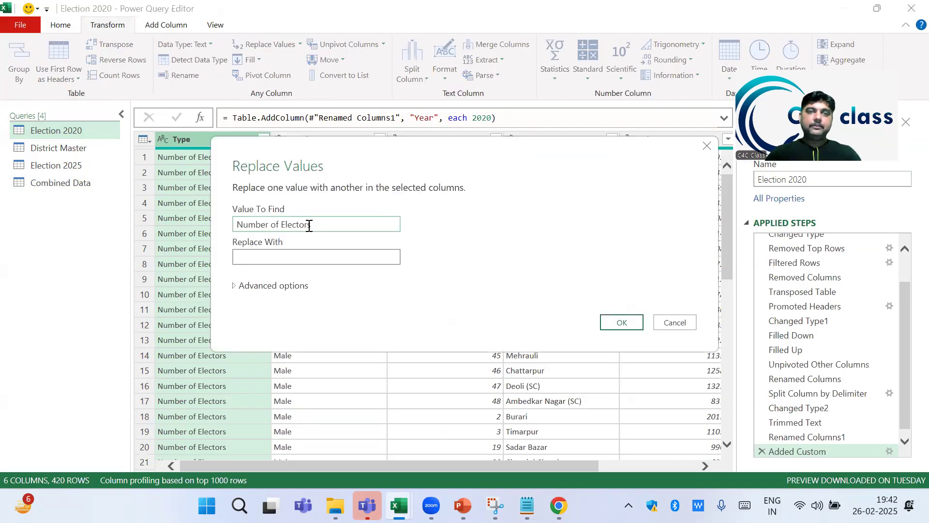
# Step: Copy Total Electors from the Notepad label list as the replacement for Number of Electors and apply it to Election 2020's Type column
pyautogui.hotkey('alt', 'Tab')
pyautogui.hotkey('ctrl', 'Home')
pyautogui.hotkey('shift', 'Down')
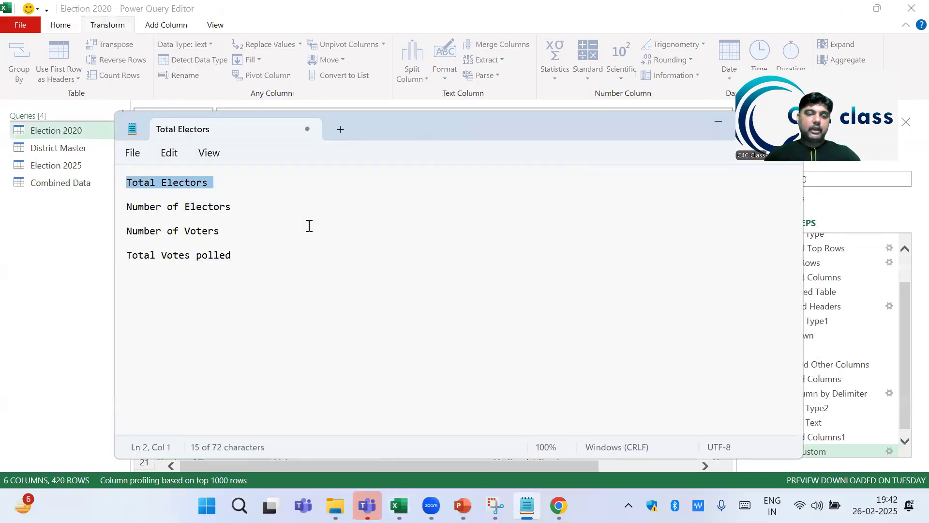
pyautogui.hotkey('ctrl', 'c')
pyautogui.hotkey('alt', 'Tab')
pyautogui.click(309, 254)
pyautogui.hotkey('ctrl', 'v')
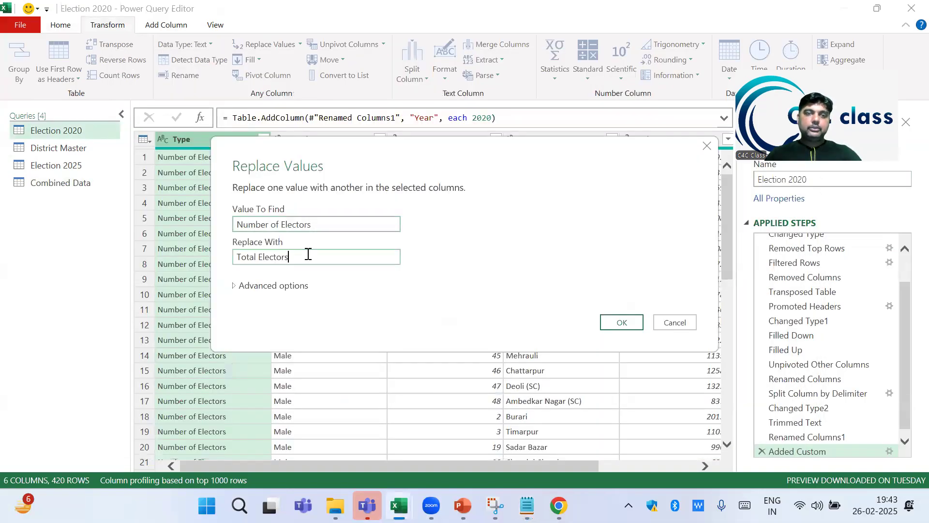
pyautogui.click(621, 322)
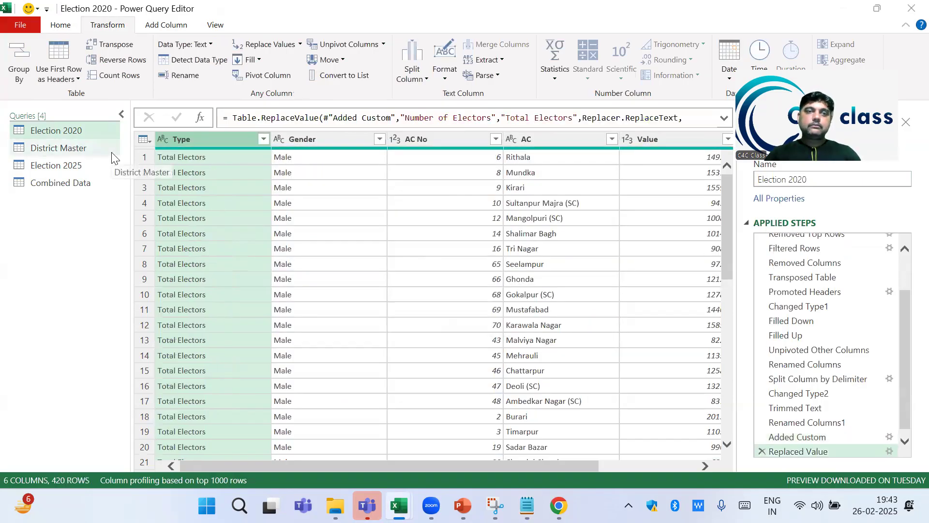
# Step: Copy Number of Voters from Notepad and enter it as the value to find in a new Replace Values on Election 2020's Type column
pyautogui.hotkey('alt', 'Tab')
pyautogui.click(127, 231)
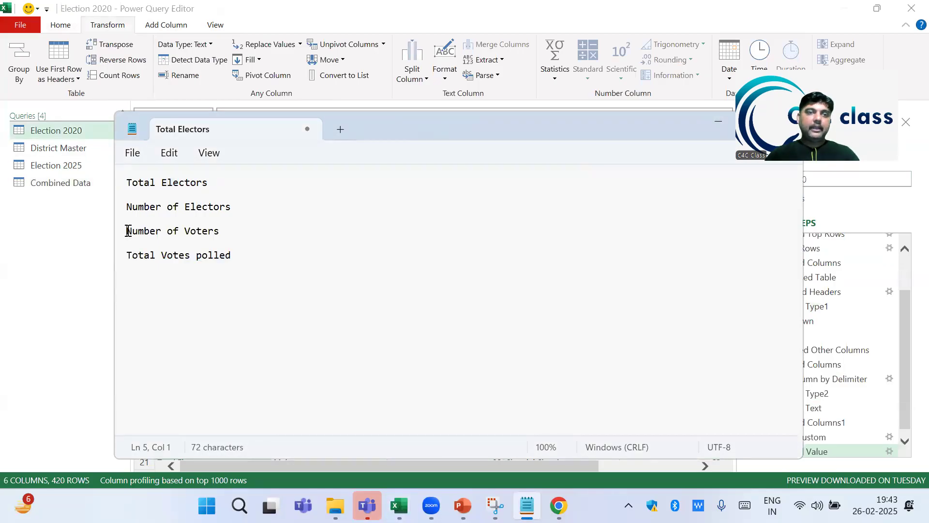
pyautogui.hotkey('shift', 'Down')
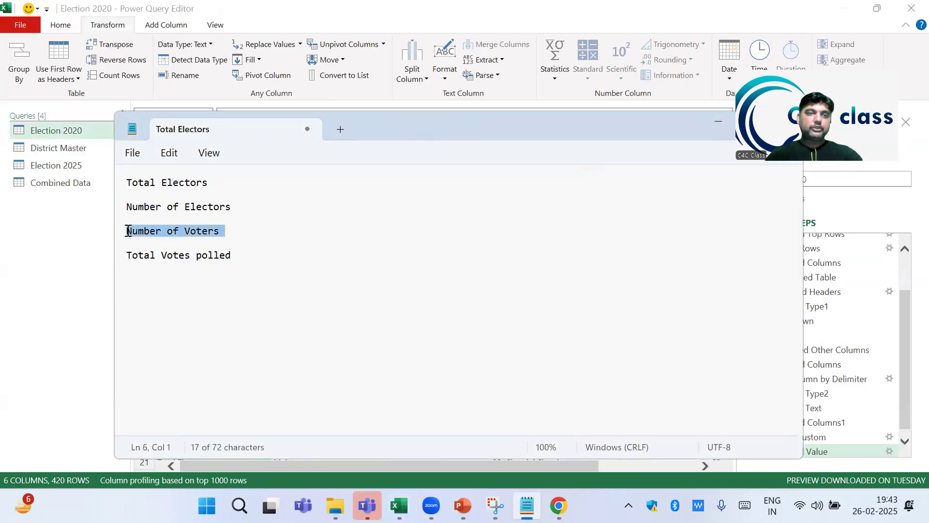
pyautogui.hotkey('alt', 'Tab')
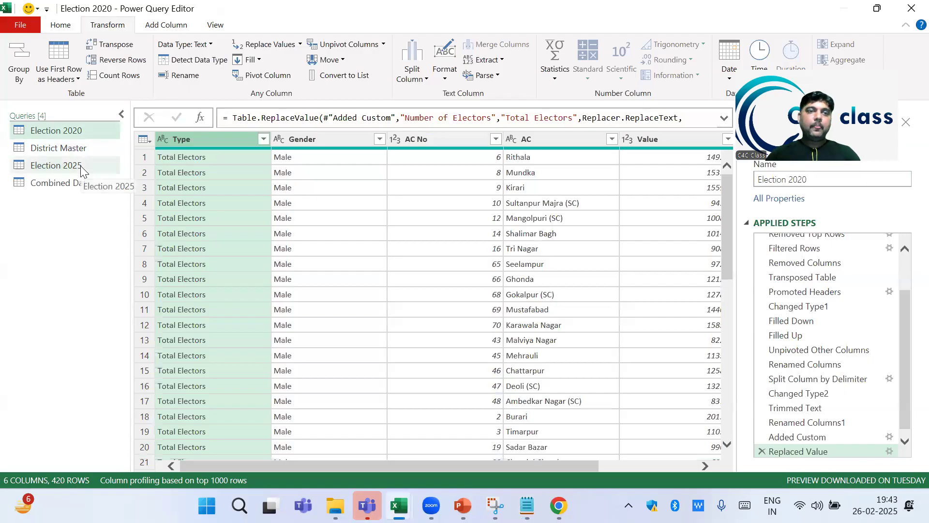
pyautogui.click(287, 47)
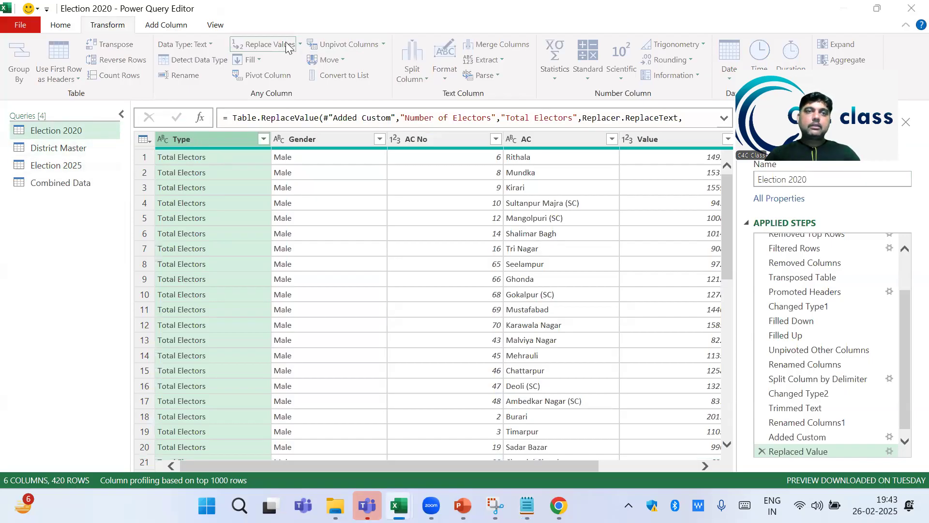
pyautogui.hotkey('ctrl', 'v')
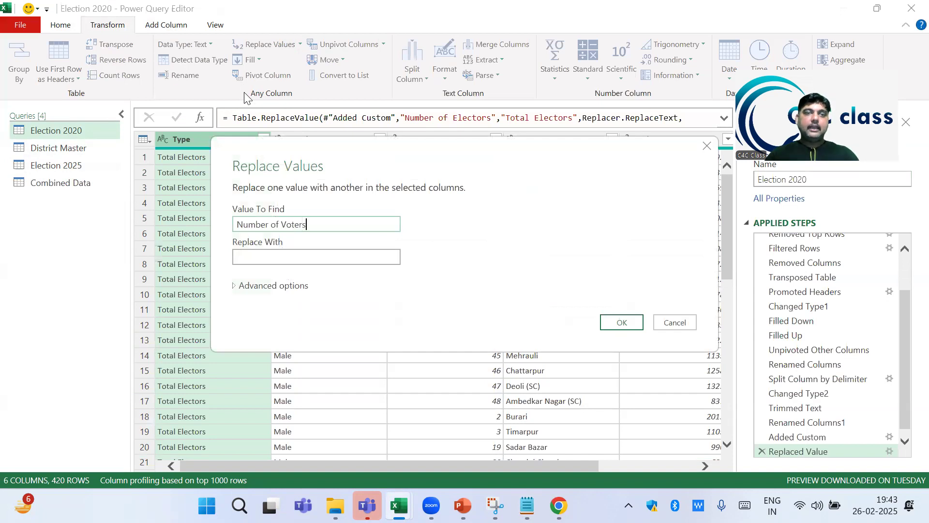
# Step: Copy Total Votes polled from Notepad as the replacement for Number of Voters and apply the replacement
pyautogui.hotkey('alt', 'Tab')
pyautogui.press('Down')
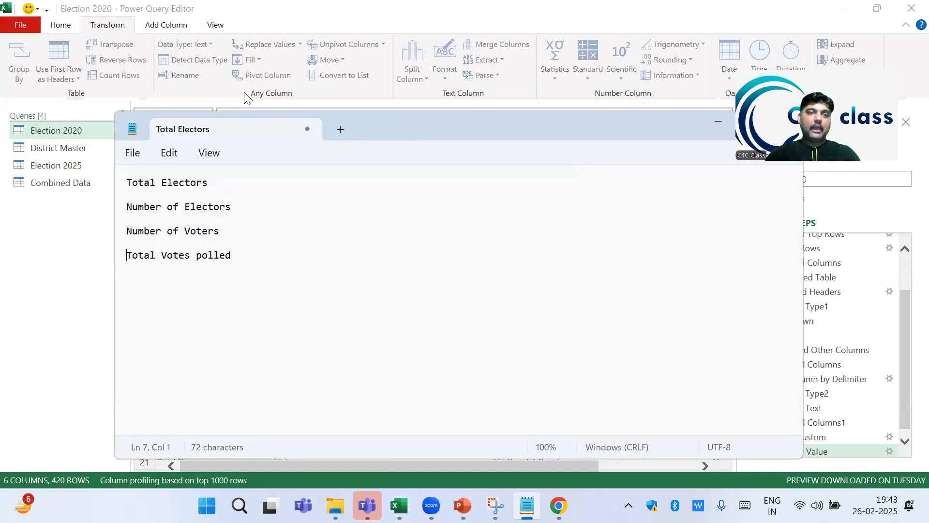
pyautogui.hotkey('shift', 'End')
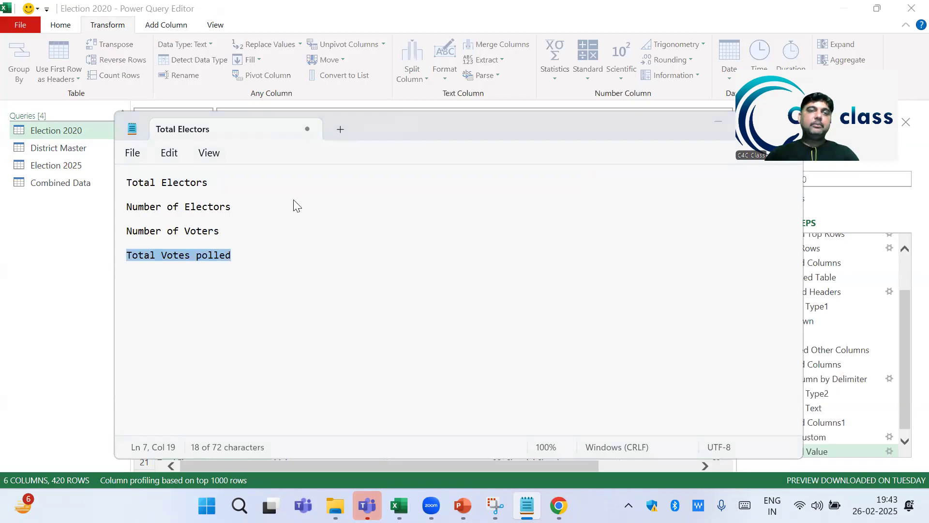
pyautogui.hotkey('alt', 'Tab')
pyautogui.click(274, 257)
pyautogui.hotkey('ctrl', 'v')
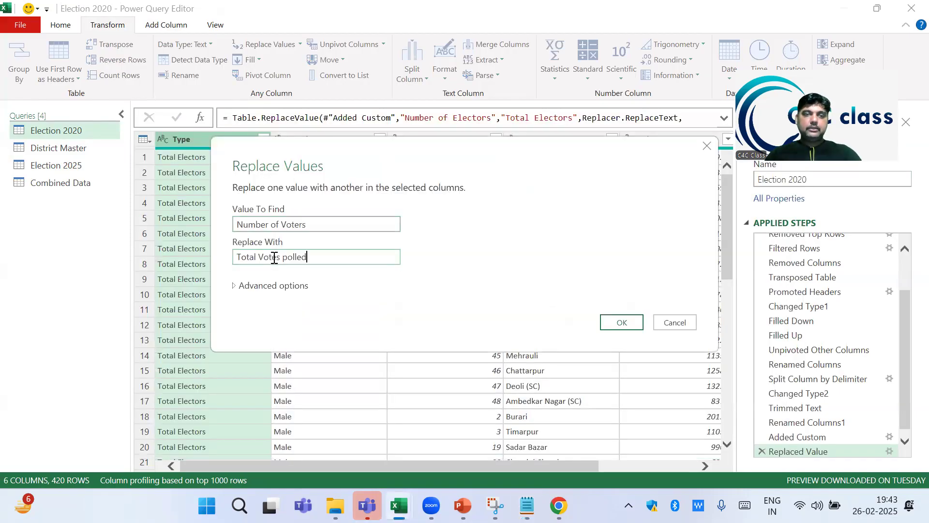
pyautogui.click(623, 323)
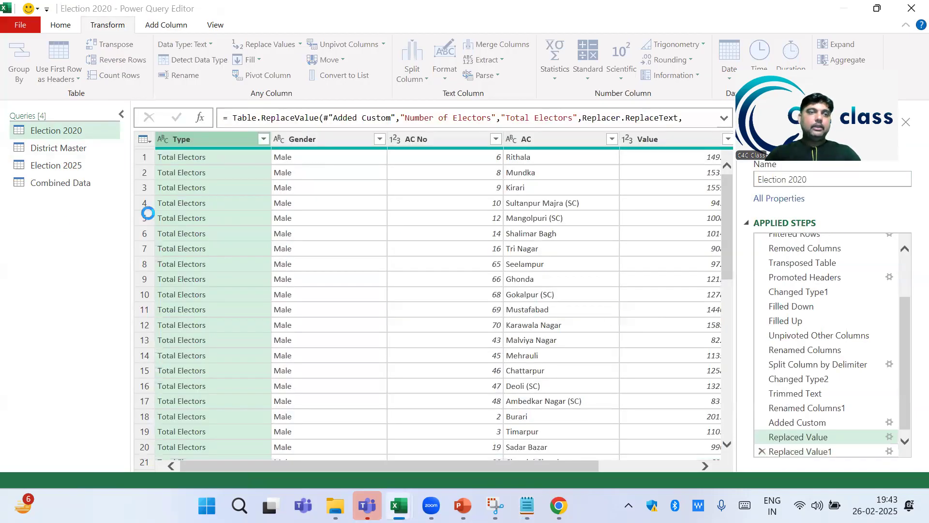
# Step: Check the distinct Type values in the Combined Data query and look across its columns
pyautogui.click(58, 184)
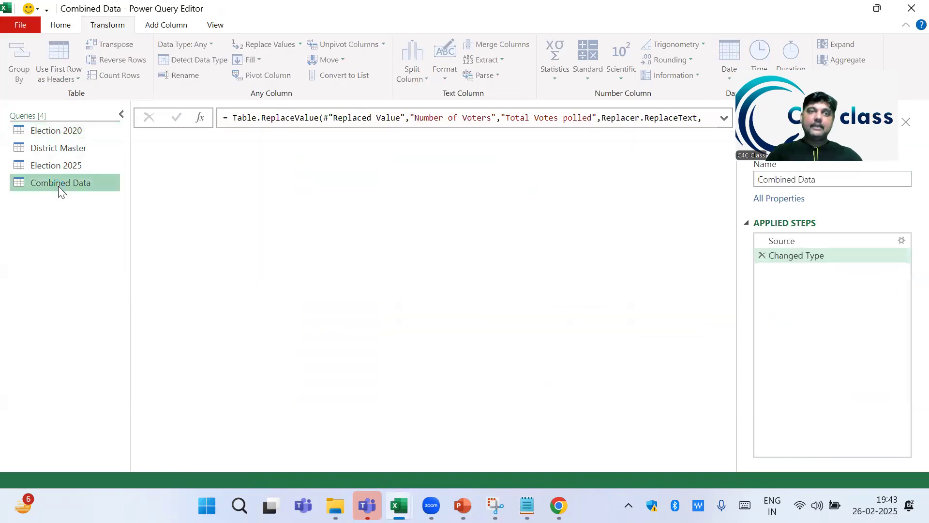
pyautogui.click(261, 138)
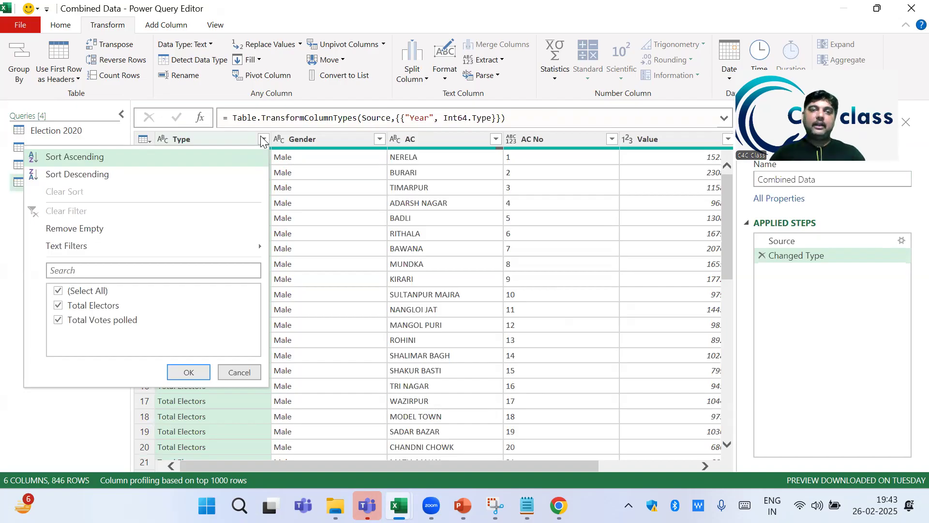
pyautogui.click(369, 249)
pyautogui.press('Right')
pyautogui.press('Right')
pyautogui.press('Right')
pyautogui.press('Right')
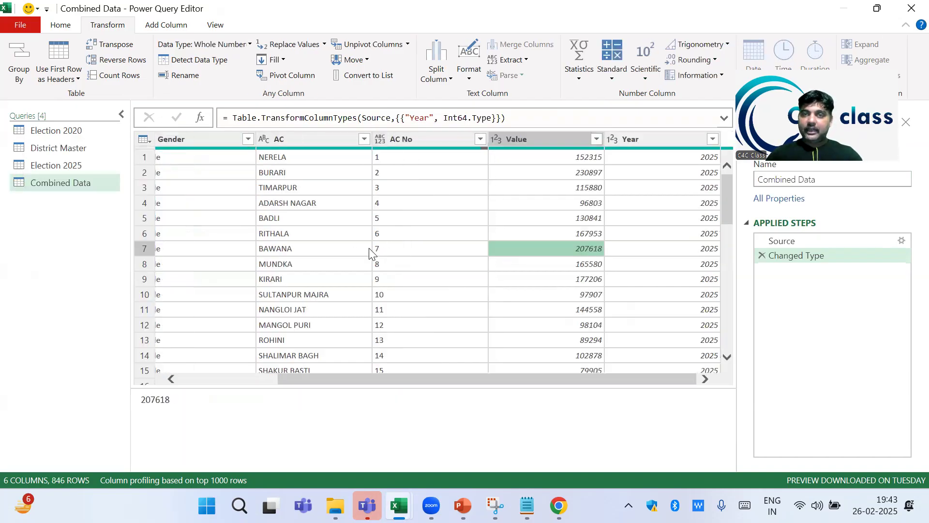
pyautogui.press('Left')
pyautogui.press('Left')
pyautogui.press('Left')
pyautogui.press('Left')
pyautogui.press('Left')
pyautogui.press('Left')
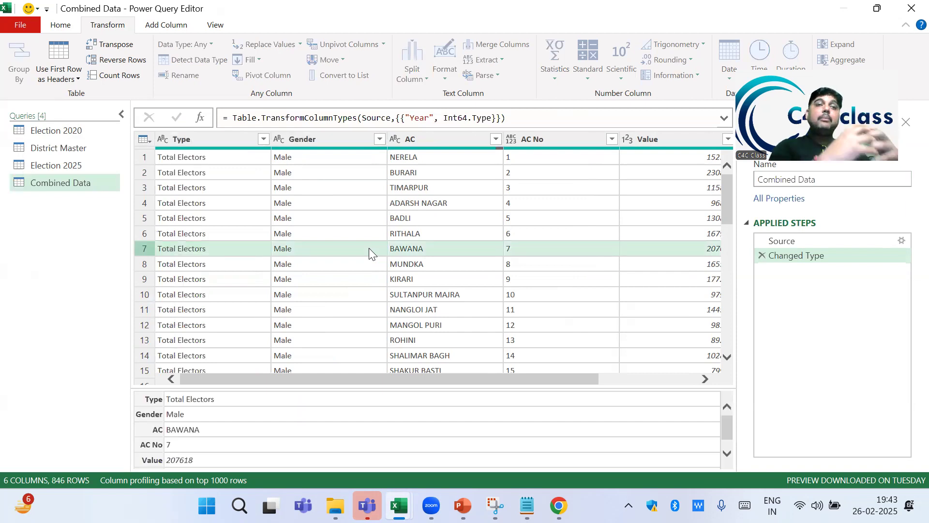
# Step: Close the query editor and load the queries to the workbook with Only Create Connection
pyautogui.click(66, 28)
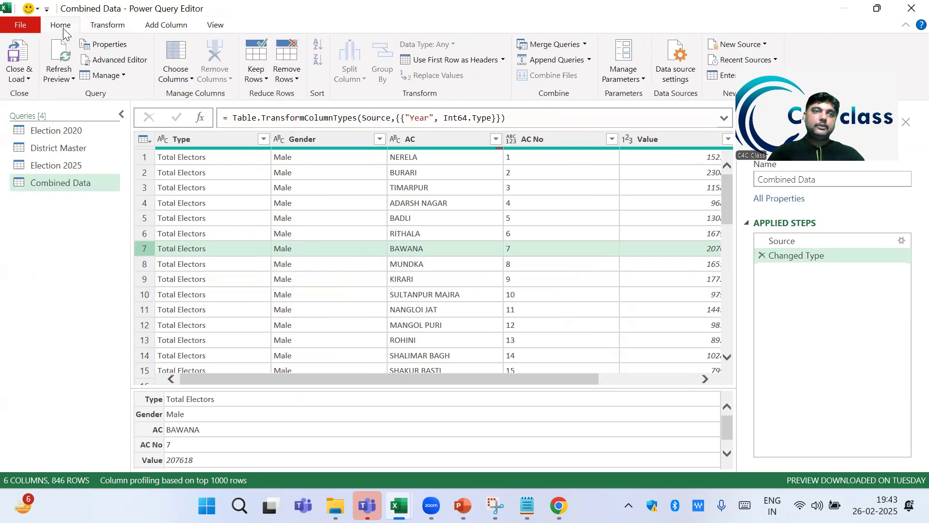
pyautogui.click(29, 80)
pyautogui.click(55, 109)
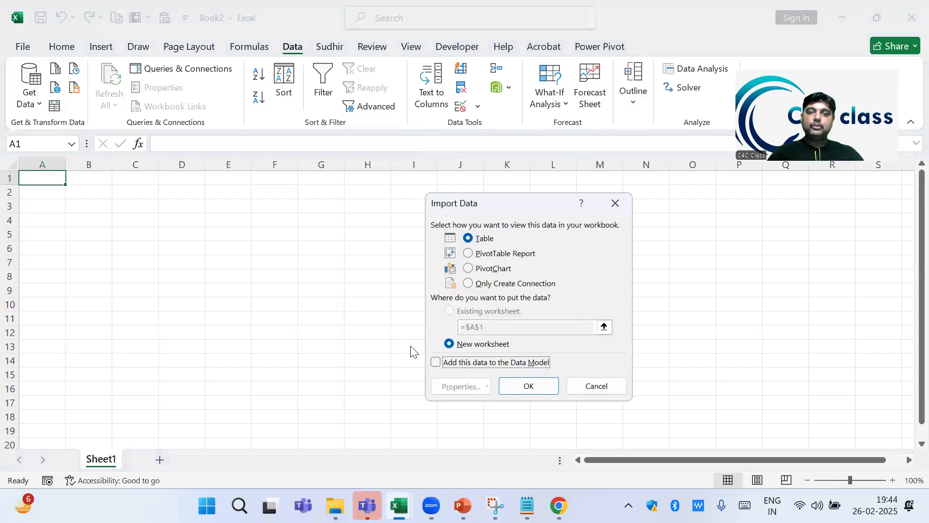
pyautogui.click(469, 284)
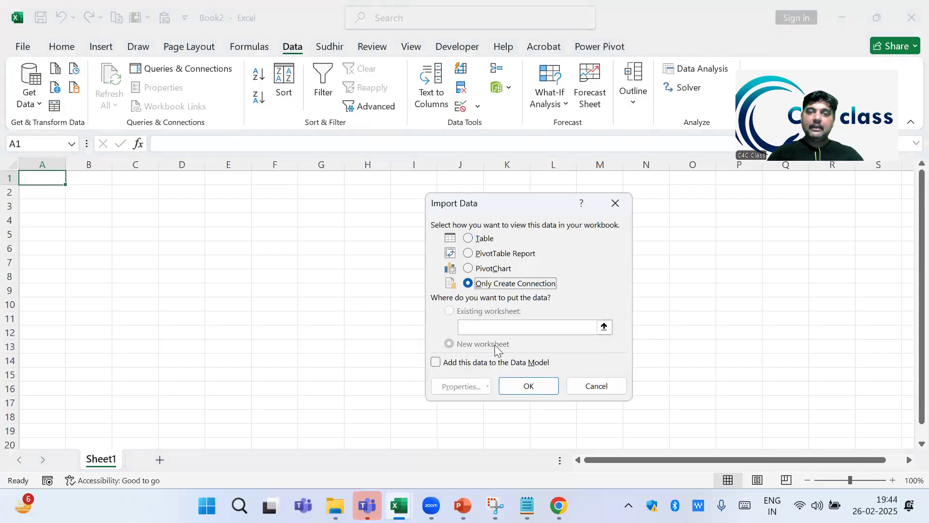
pyautogui.click(541, 386)
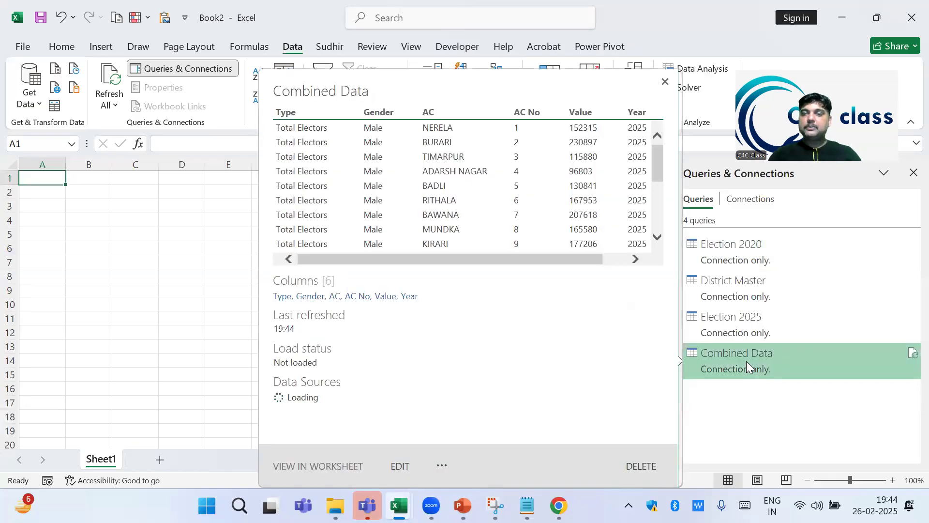
# Step: Change the load destination of Combined Data to a table in the existing worksheet at cell A1
pyautogui.rightClick(747, 362)
pyautogui.click(800, 320)
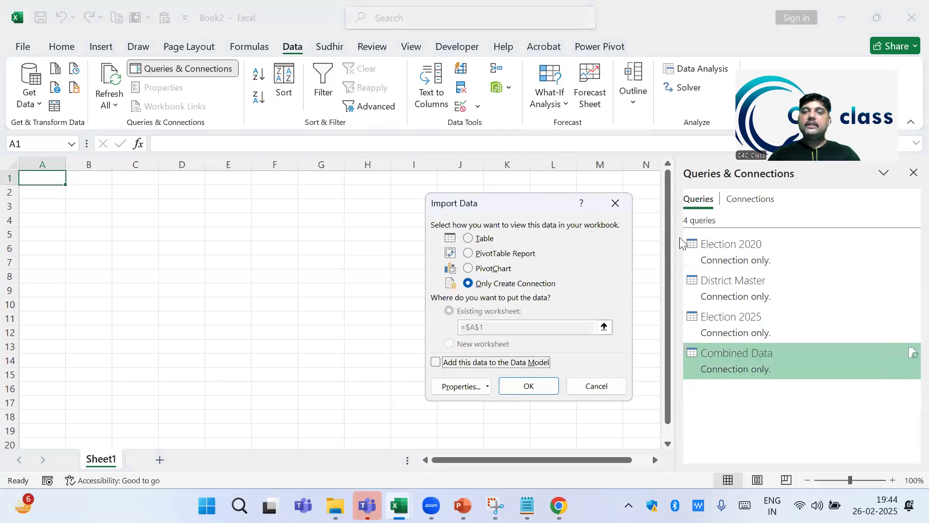
pyautogui.click(476, 242)
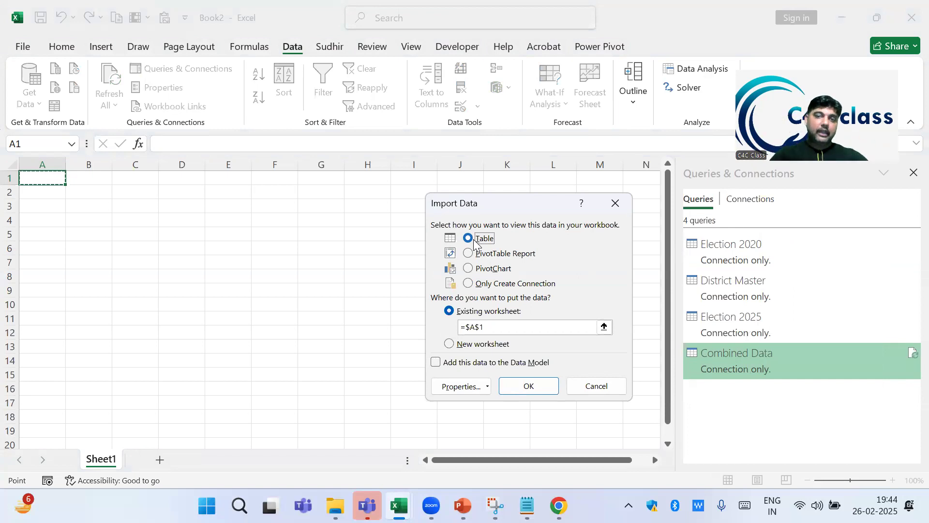
pyautogui.click(531, 384)
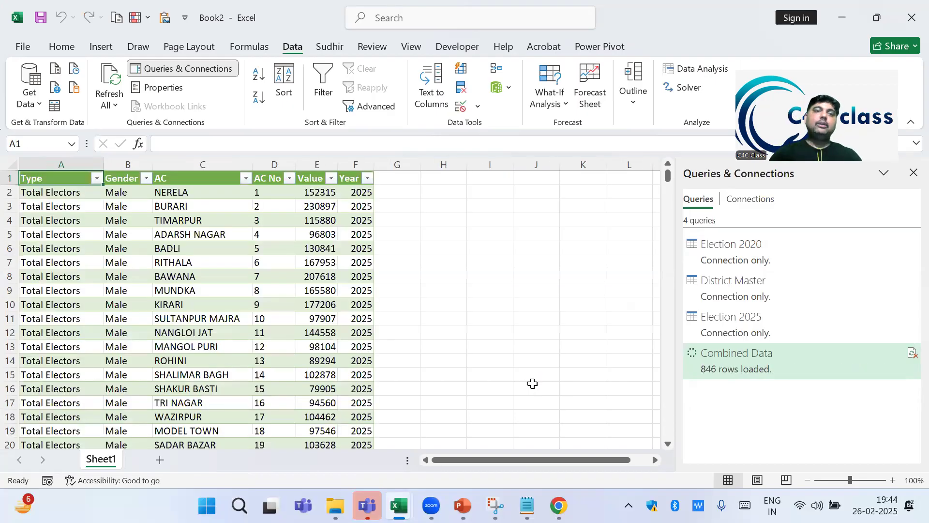
# Step: Examine the extent of the loaded Combined Data table and the filter lists of its Year and AC No columns
pyautogui.press('Right')
pyautogui.press('Left')
pyautogui.press('Down')
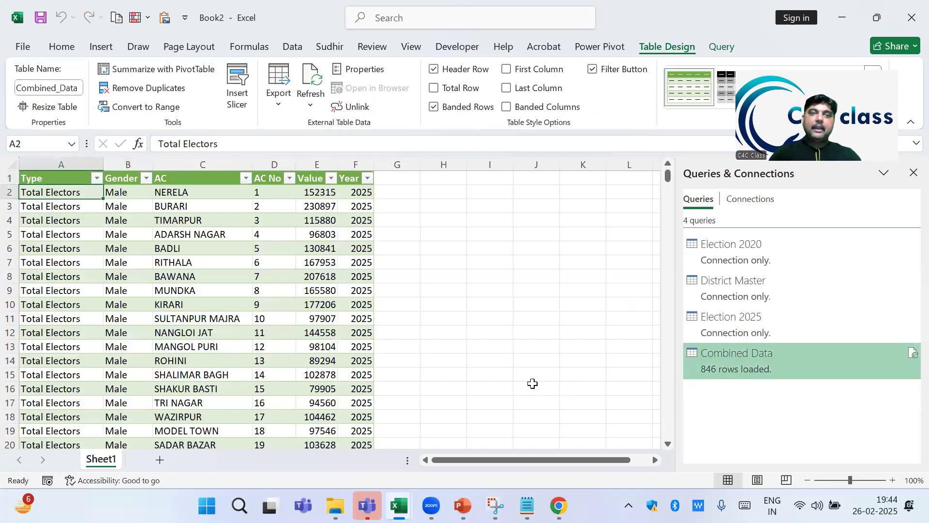
pyautogui.hotkey('ctrl', 'Down')
pyautogui.hotkey('ctrl', 'Up')
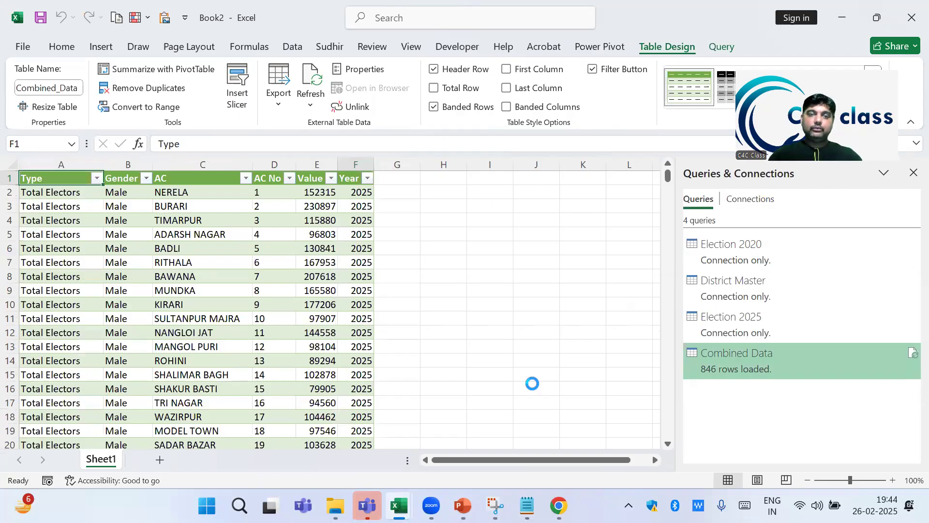
pyautogui.hotkey('alt', 'Down')
pyautogui.press('Escape')
pyautogui.press('Left')
pyautogui.press('Left')
pyautogui.hotkey('alt', 'Down')
pyautogui.press('Escape')
pyautogui.press('Left')
pyautogui.press('Right')
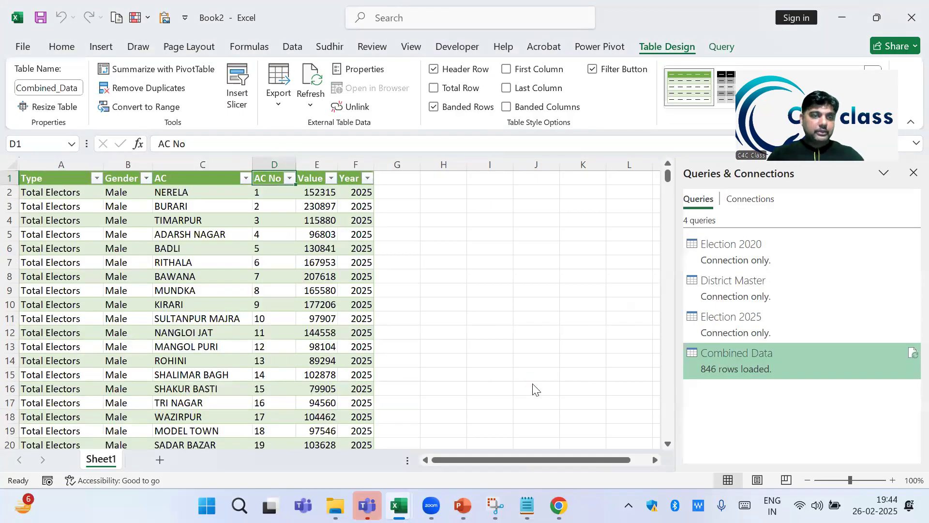
# Step: Look through the AC No filter list for values that are not proper constituency numbers, leaving the filter unchanged
pyautogui.hotkey('alt', 'Down')
pyautogui.scroll(-6, 535, 389)
pyautogui.press('Down')
pyautogui.press('Down')
pyautogui.press('Down')
pyautogui.press('Down')
pyautogui.press('Down')
pyautogui.press('Down')
pyautogui.press('Down')
pyautogui.press('Down')
pyautogui.press('Down')
pyautogui.press('Down')
pyautogui.press('Down')
pyautogui.press('Down')
pyautogui.press('Down')
pyautogui.press('Down')
pyautogui.press('Down')
pyautogui.press('Down')
pyautogui.press('Down')
pyautogui.press('Down')
pyautogui.press('Down')
pyautogui.press('Down')
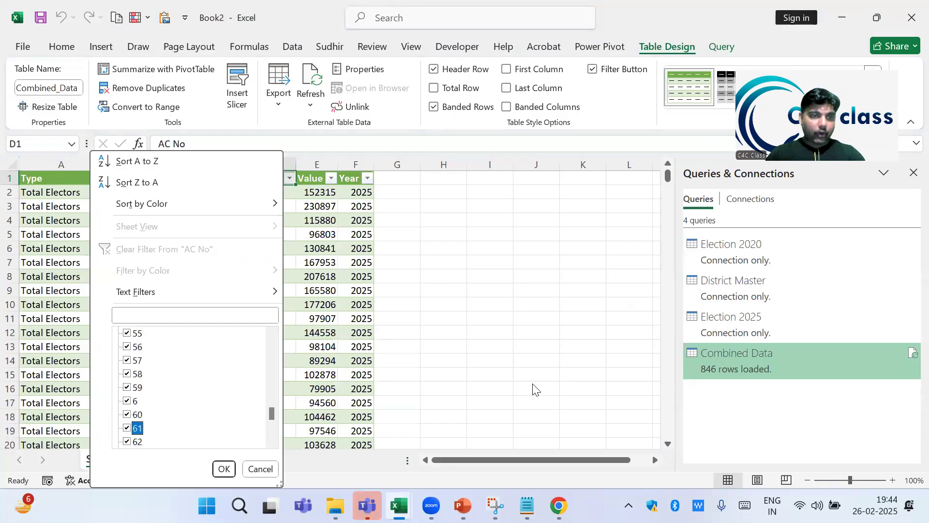
pyautogui.press('Down')
pyautogui.press('Down')
pyautogui.press('Down')
pyautogui.press('Up')
pyautogui.press('Up')
pyautogui.press('Up')
pyautogui.press('Up')
pyautogui.press('Up')
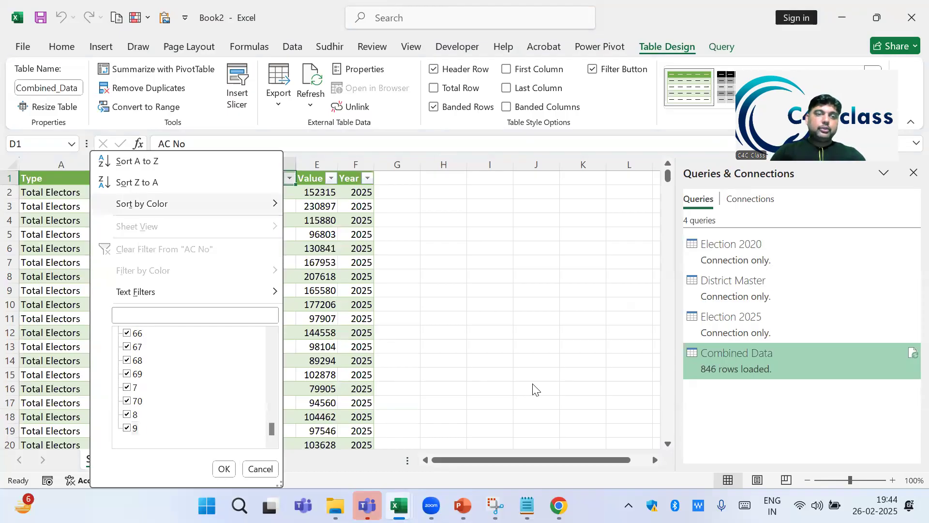
pyautogui.press('Escape')
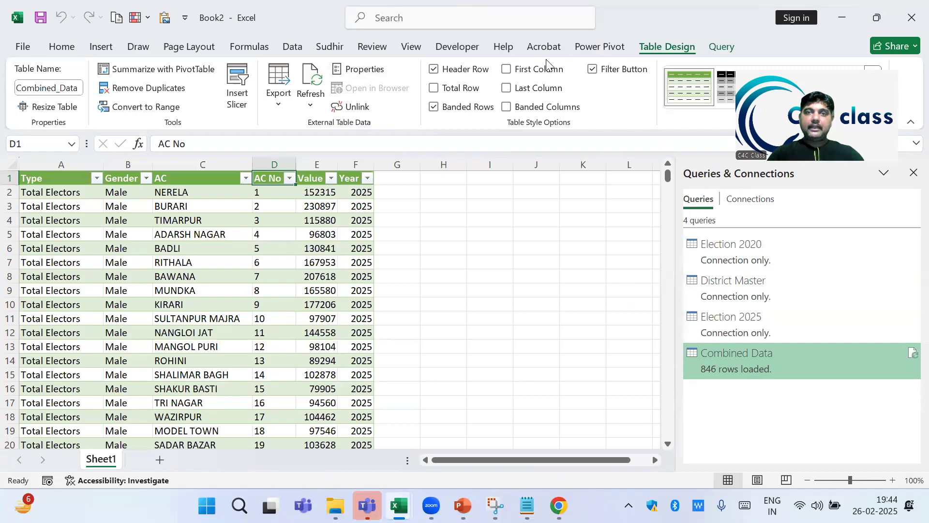
# Step: Open the Election 2025 query in Power Query and inspect the output of its Transposed Table step
pyautogui.click(290, 47)
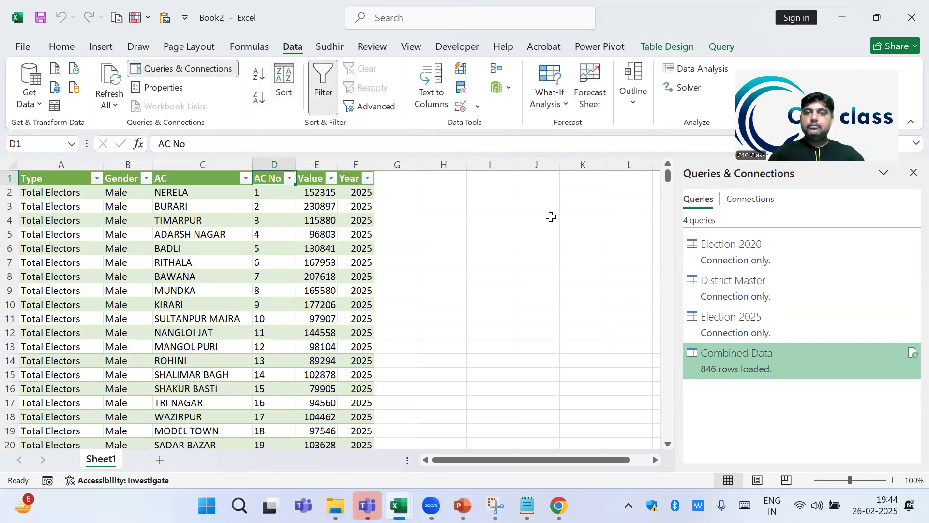
pyautogui.click(750, 312)
pyautogui.doubleClick(750, 313)
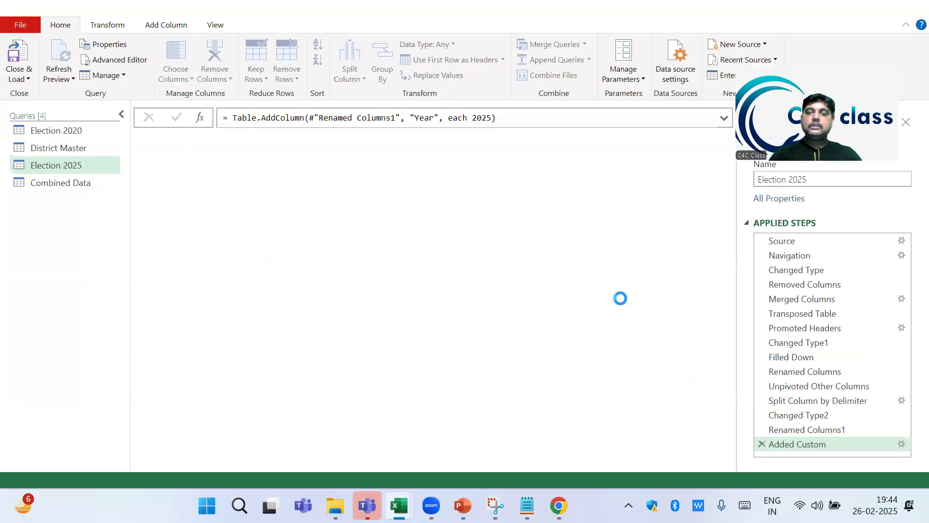
pyautogui.click(819, 315)
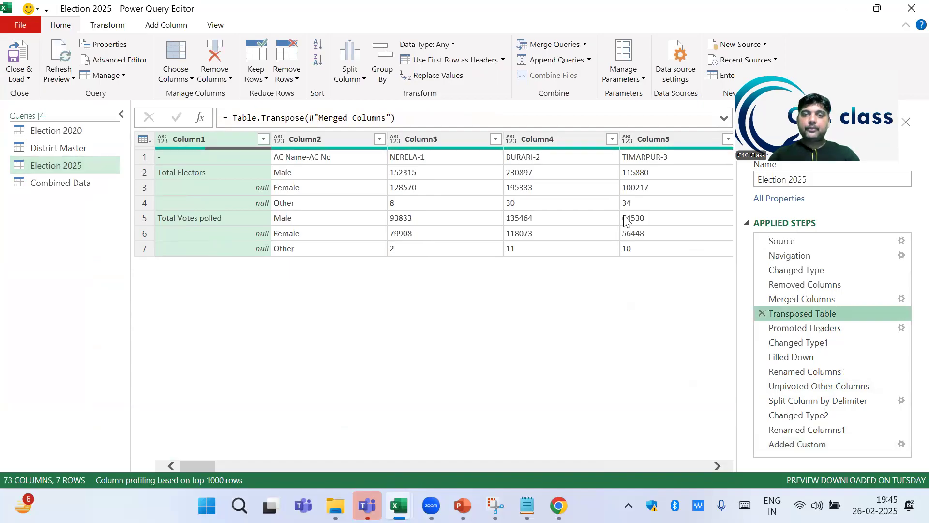
pyautogui.click(624, 220)
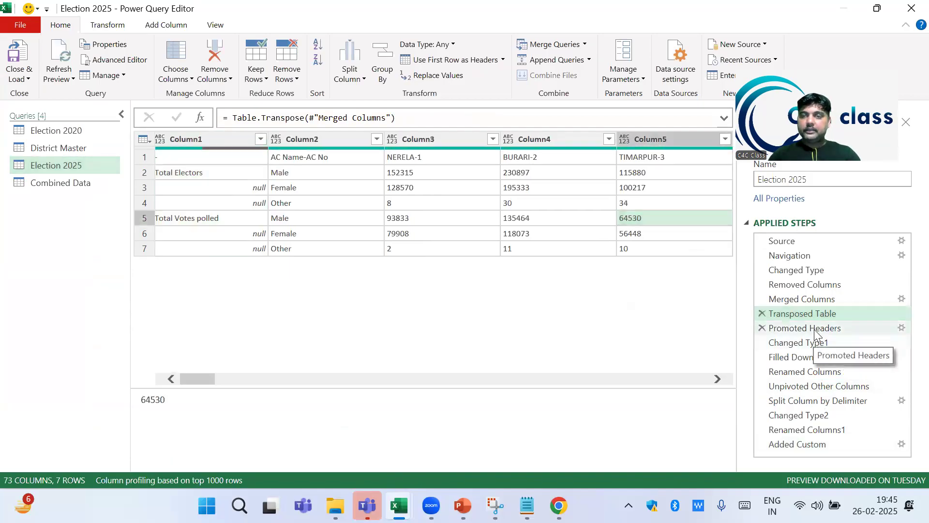
# Step: Inspect the output of the Promoted Headers step across all constituency columns through to the last column
pyautogui.click(813, 329)
pyautogui.click(668, 205)
pyautogui.press('Right')
pyautogui.press('Right')
pyautogui.press('Right')
pyautogui.press('Right')
pyautogui.press('Right')
pyautogui.press('Right')
pyautogui.press('Right')
pyautogui.press('Right')
pyautogui.press('Right')
pyautogui.press('Right')
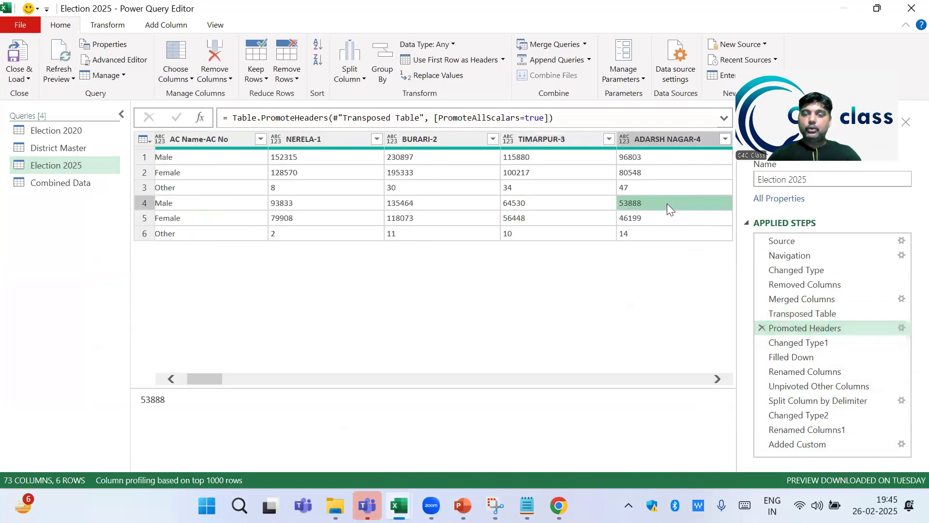
pyautogui.press('Right')
pyautogui.press('Right')
pyautogui.press('Right')
pyautogui.press('Right')
pyautogui.press('Right')
pyautogui.press('Right')
pyautogui.press('Right')
pyautogui.press('Right')
pyautogui.press('Right')
pyautogui.press('Right')
pyautogui.press('Right')
pyautogui.press('Right')
pyautogui.press('Right')
pyautogui.press('Right')
pyautogui.press('Right')
pyautogui.press('Right')
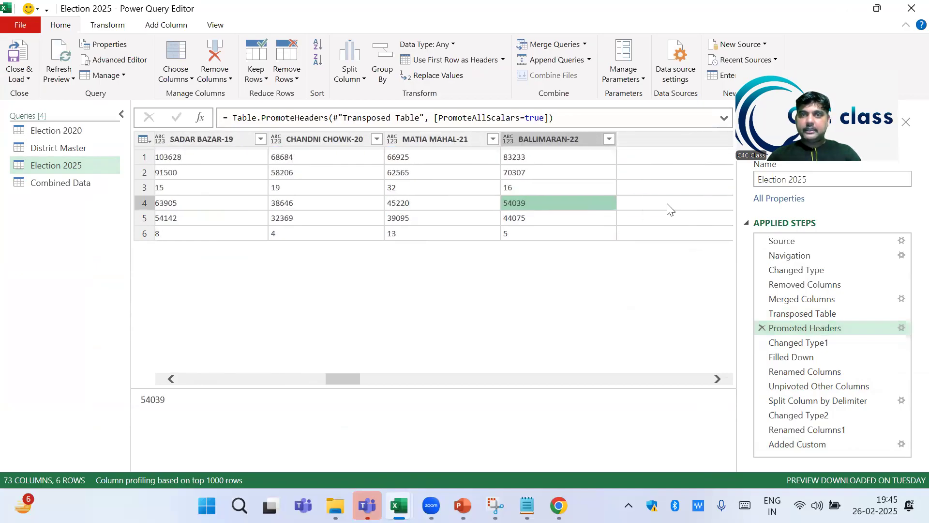
pyautogui.press('Right')
pyautogui.press('Right')
pyautogui.press('Right')
pyautogui.press('Right')
pyautogui.press('Right')
pyautogui.press('Right')
pyautogui.press('Right')
pyautogui.press('Right')
pyautogui.press('Right')
pyautogui.press('Right')
pyautogui.press('Right')
pyautogui.press('Right')
pyautogui.press('Right')
pyautogui.press('Right')
pyautogui.press('Right')
pyautogui.press('Right')
pyautogui.press('Right')
pyautogui.press('Right')
pyautogui.press('Right')
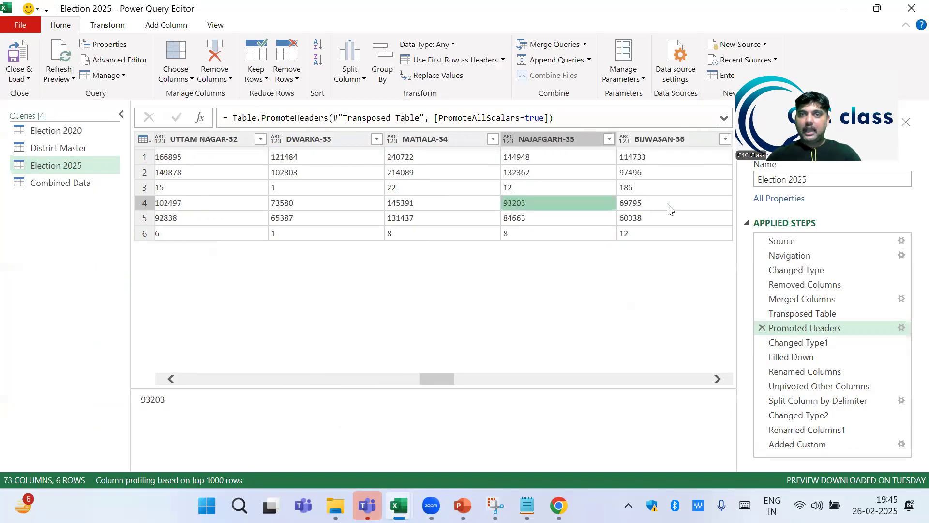
pyautogui.press('Right')
pyautogui.press('Right')
pyautogui.press('Right')
pyautogui.press('Right')
pyautogui.press('Right')
pyautogui.press('Right')
pyautogui.press('Right')
pyautogui.press('Right')
pyautogui.press('Right')
pyautogui.press('Right')
pyautogui.press('Right')
pyautogui.press('Right')
pyautogui.press('Right')
pyautogui.press('Right')
pyautogui.press('Right')
pyautogui.press('Right')
pyautogui.press('Right')
pyautogui.press('Right')
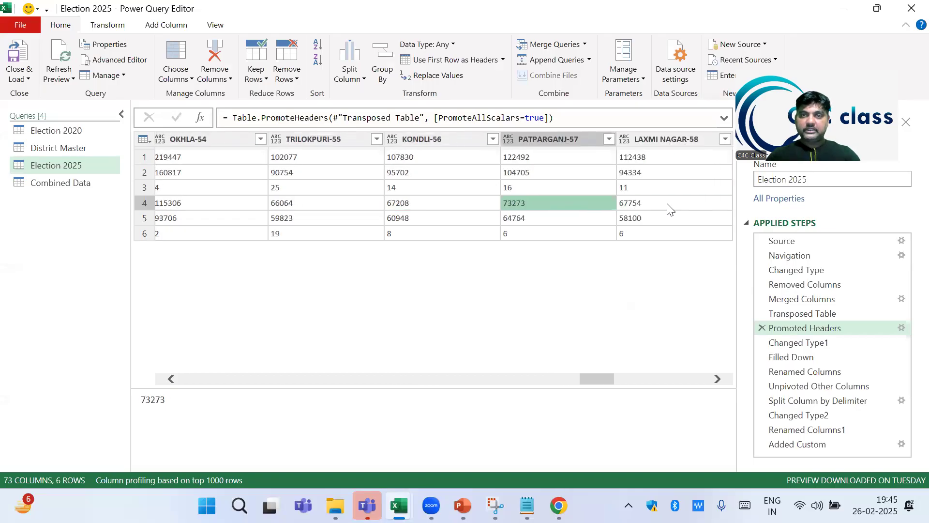
pyautogui.press('Right')
pyautogui.press('Right')
pyautogui.press('Right')
pyautogui.press('Right')
pyautogui.press('Right')
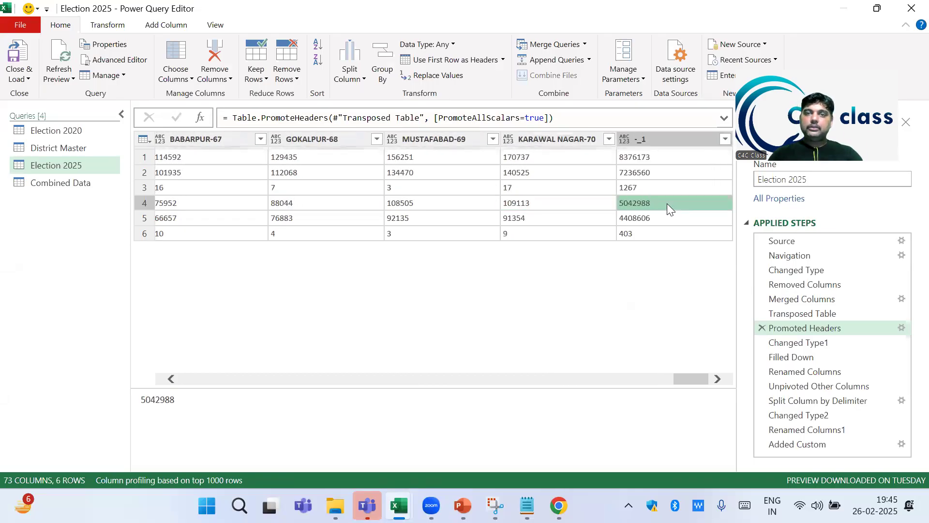
# Step: Remove the "-_1" column right after the Changed Type1 step of Election 2025, inserting it as an intermediate step, and close and load the queries
pyautogui.click(817, 344)
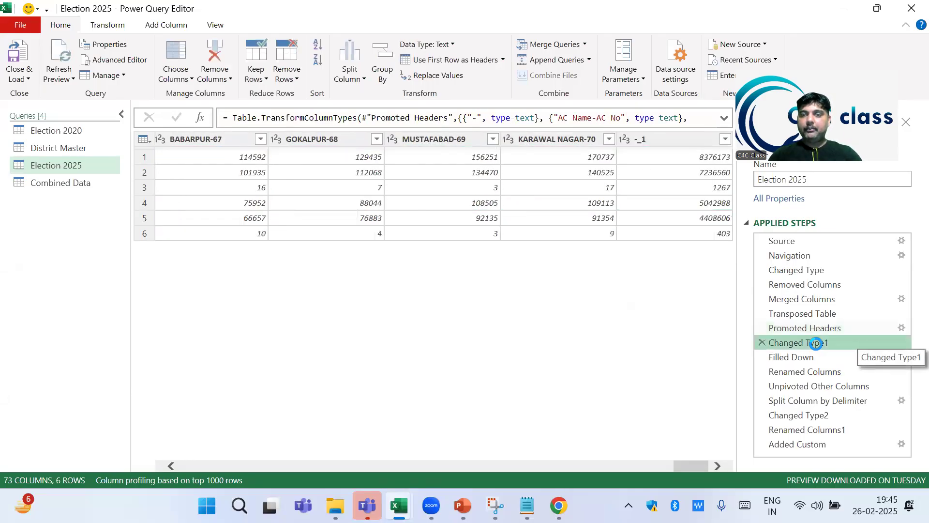
pyautogui.click(719, 160)
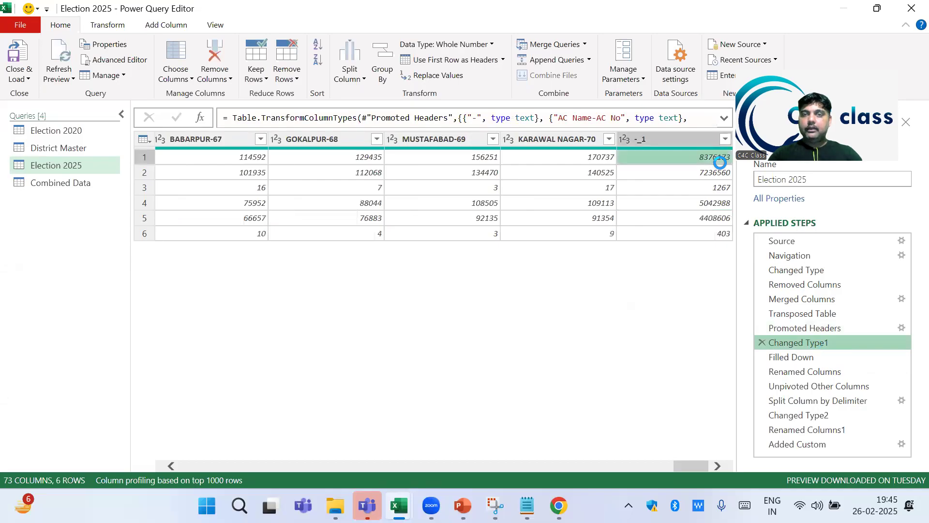
pyautogui.click(678, 134)
pyautogui.press('Delete')
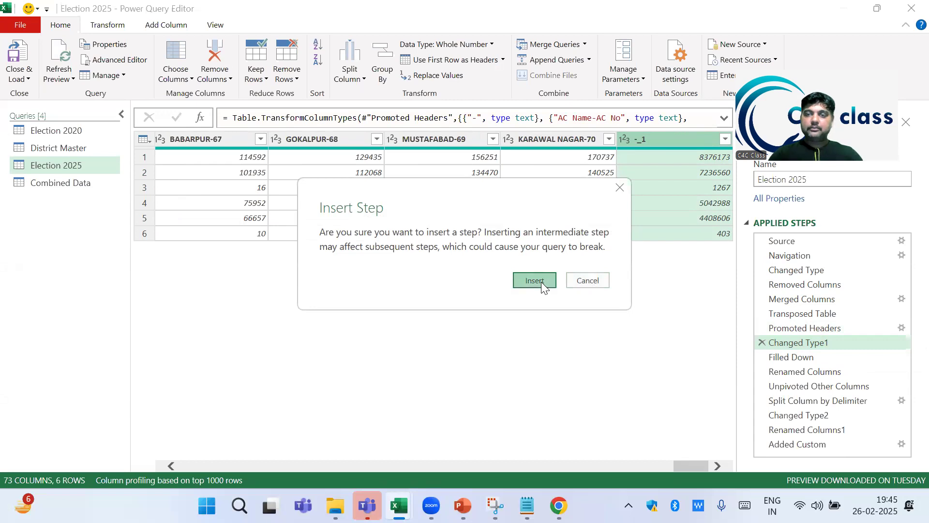
pyautogui.click(535, 281)
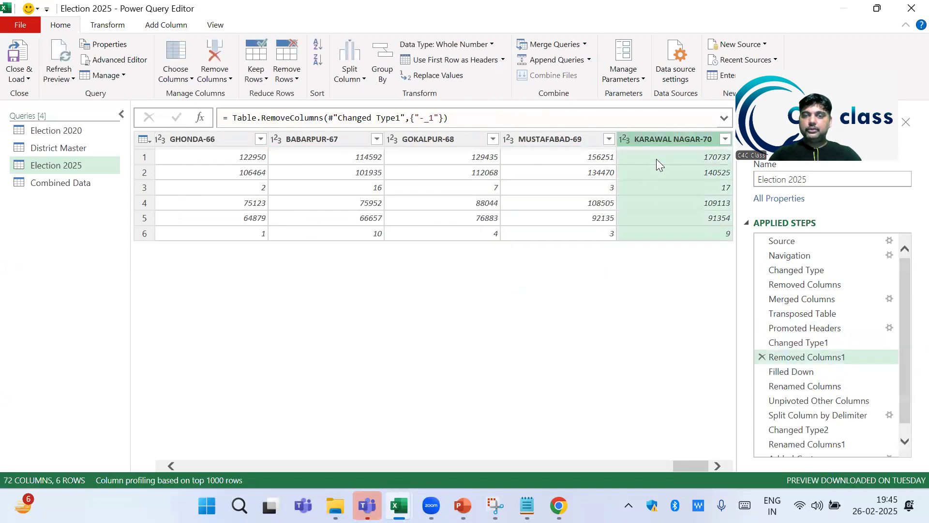
pyautogui.click(15, 57)
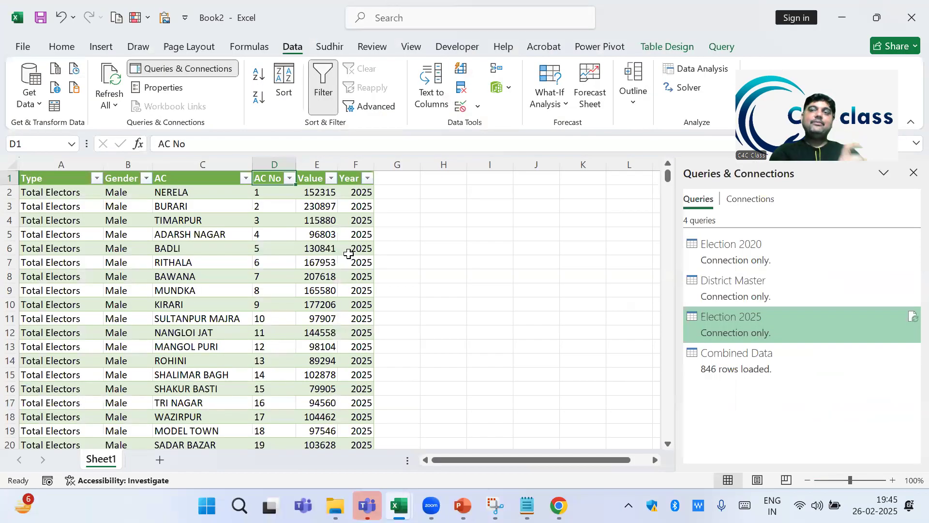
# Step: Refresh the loaded Combined Data table on Sheet1 to bring in the corrected Election 2025 data
pyautogui.click(289, 178)
pyautogui.press('Escape')
pyautogui.click(279, 253)
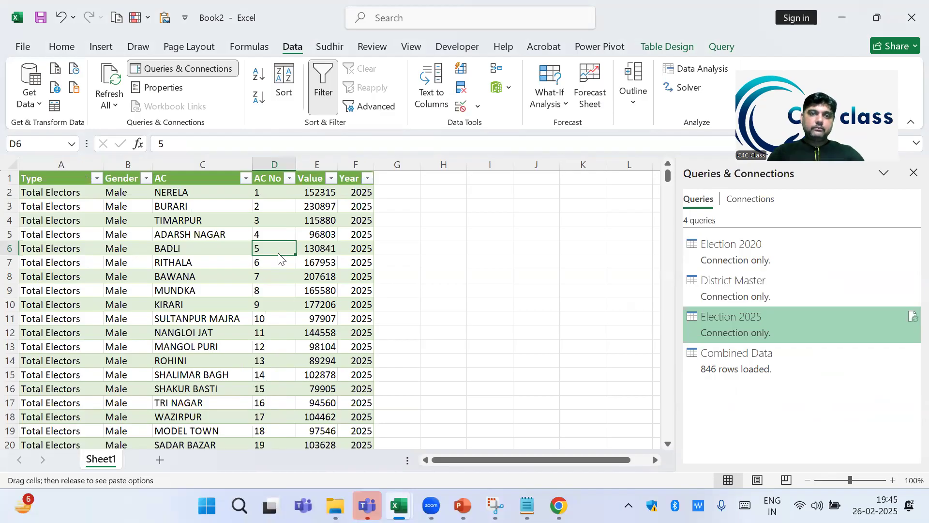
pyautogui.click(672, 50)
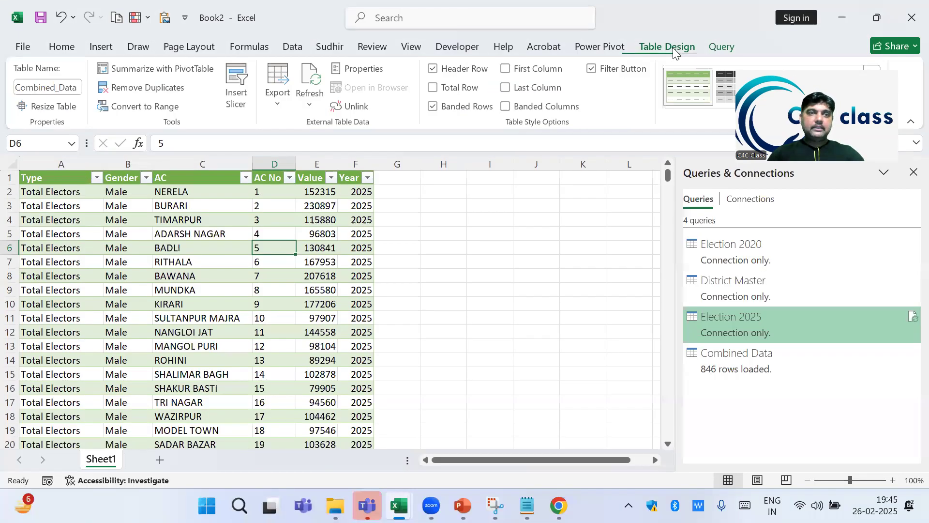
pyautogui.click(310, 111)
pyautogui.click(330, 126)
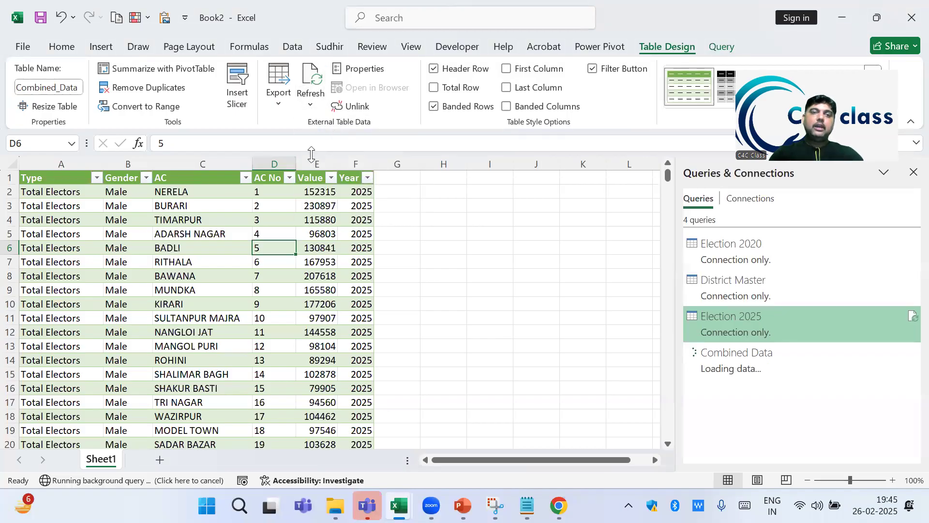
# Step: Check the values in the AC No and Type filter lists of the refreshed table, leaving both filters unchanged
pyautogui.click(290, 179)
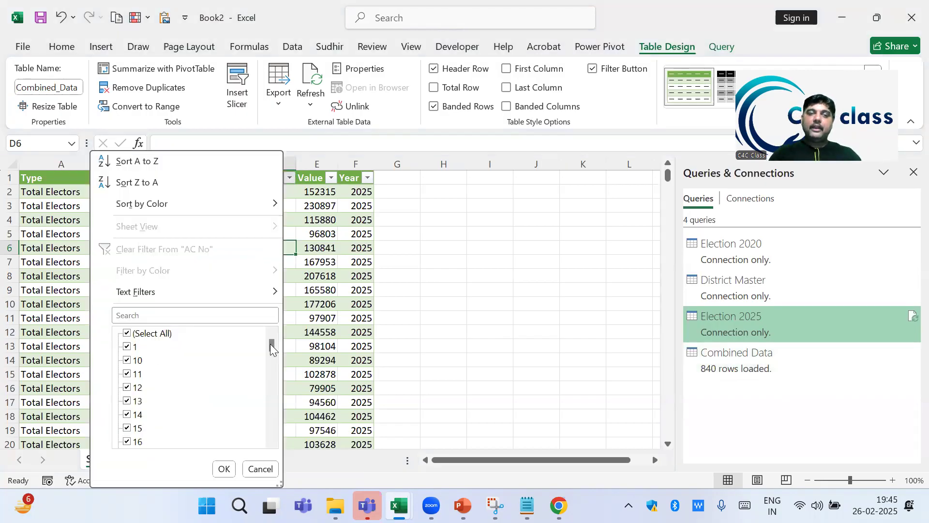
pyautogui.moveTo(272, 345); pyautogui.dragTo(288, 441)
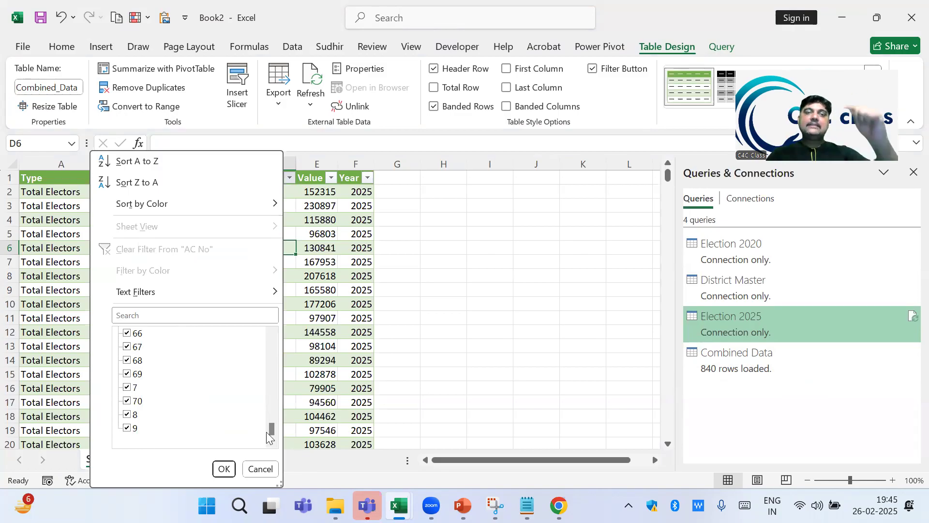
pyautogui.click(363, 267)
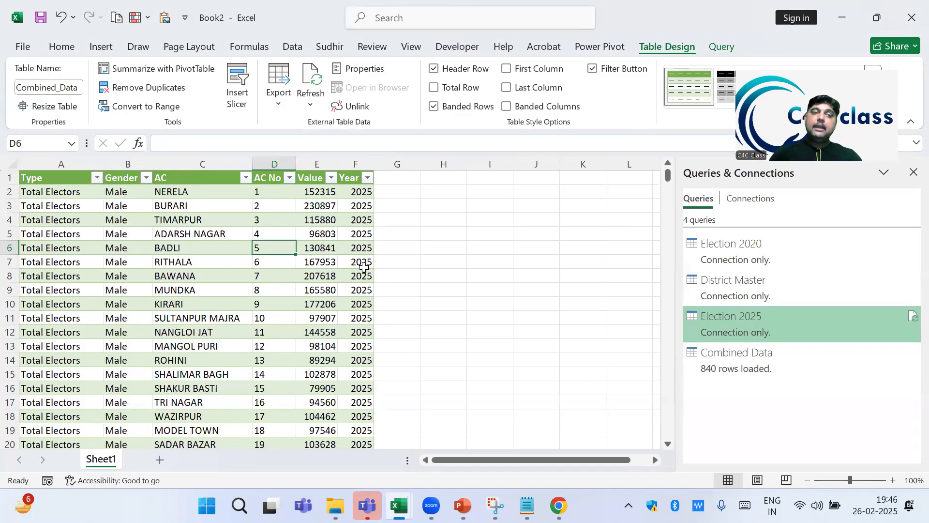
pyautogui.hotkey('ctrl', 'Home')
pyautogui.hotkey('alt', 'Down')
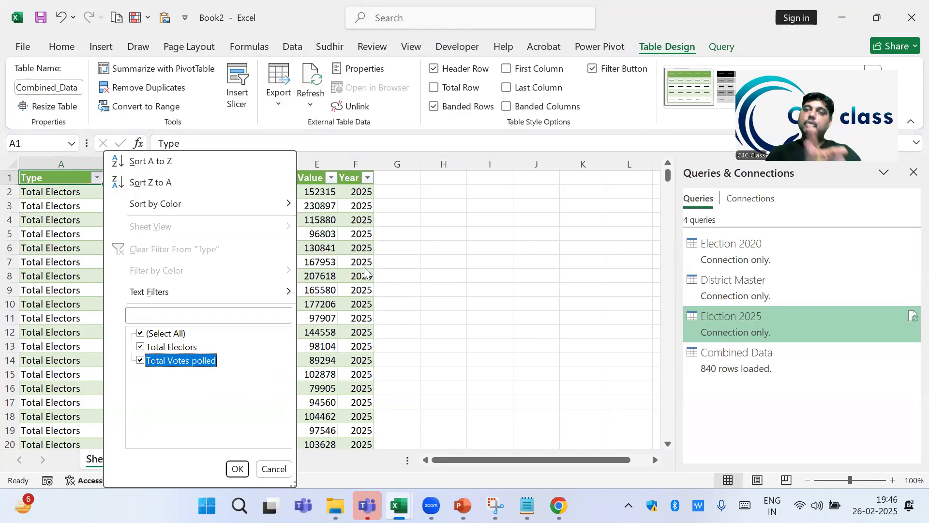
pyautogui.click(364, 268)
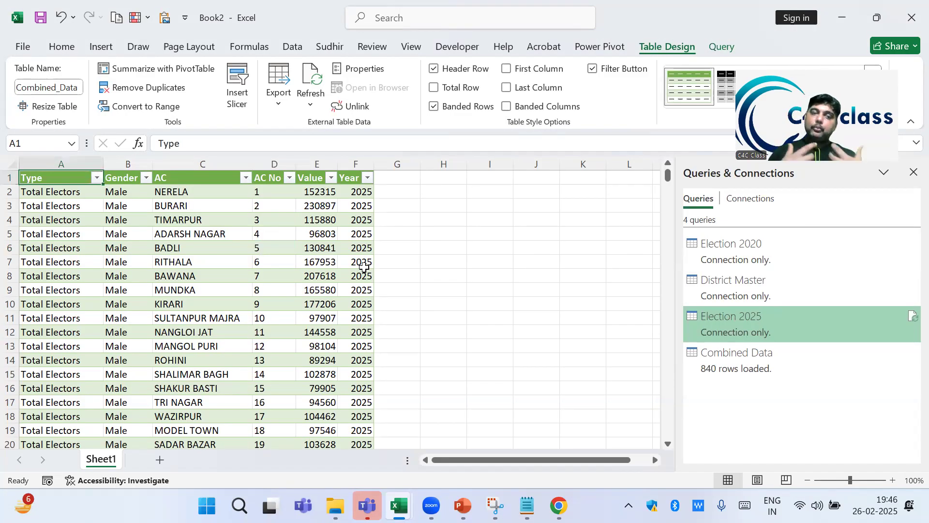
# Step: Switch to the Delhi Polling Data Analysis workbook to review the district-wise pivot layout, and return to Book2
pyautogui.hotkey('alt', 'Tab')
pyautogui.hotkey('alt', 'Tab')
pyautogui.hotkey('alt', 'Tab')
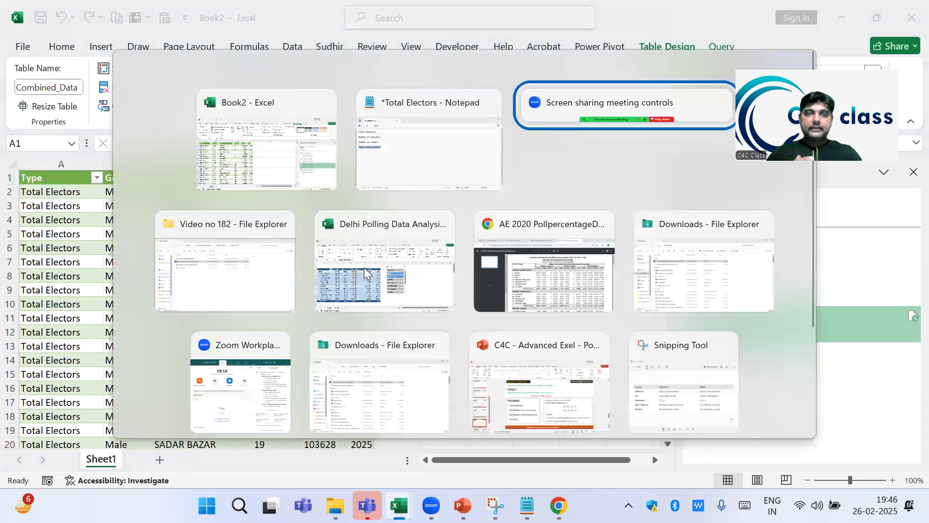
pyautogui.hotkey('alt', 'Tab')
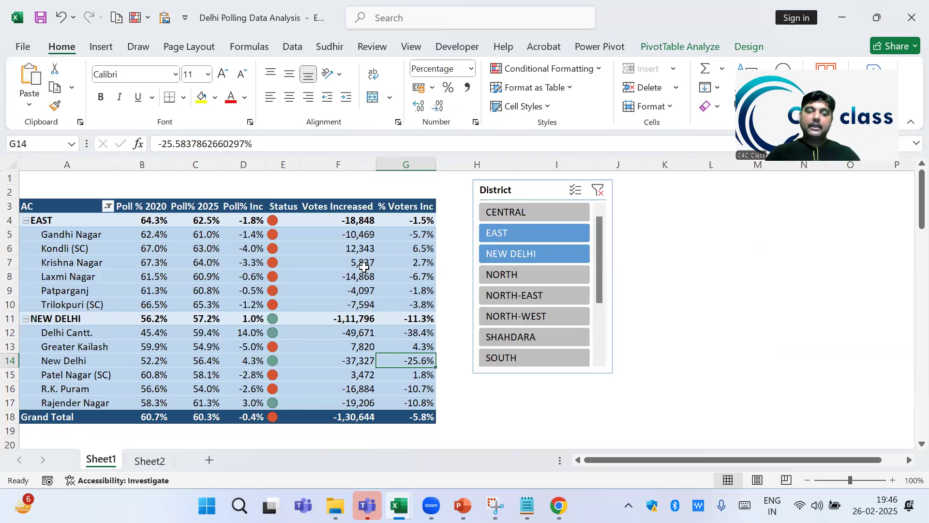
pyautogui.hotkey('alt', 'Tab')
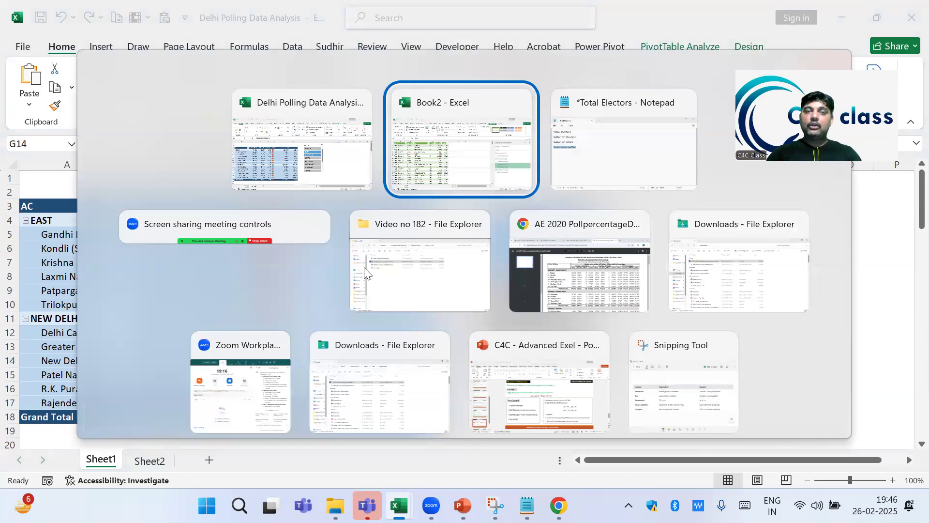